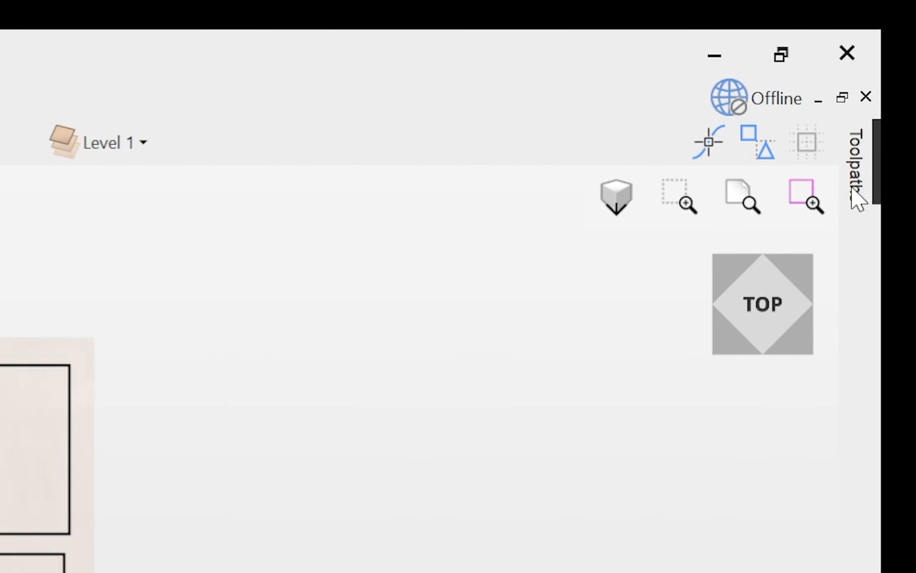
# Keep the Toolpaths panel permanently open and set the material thickness to 18 mm in the material setup
pyautogui.moveTo(907, 52)
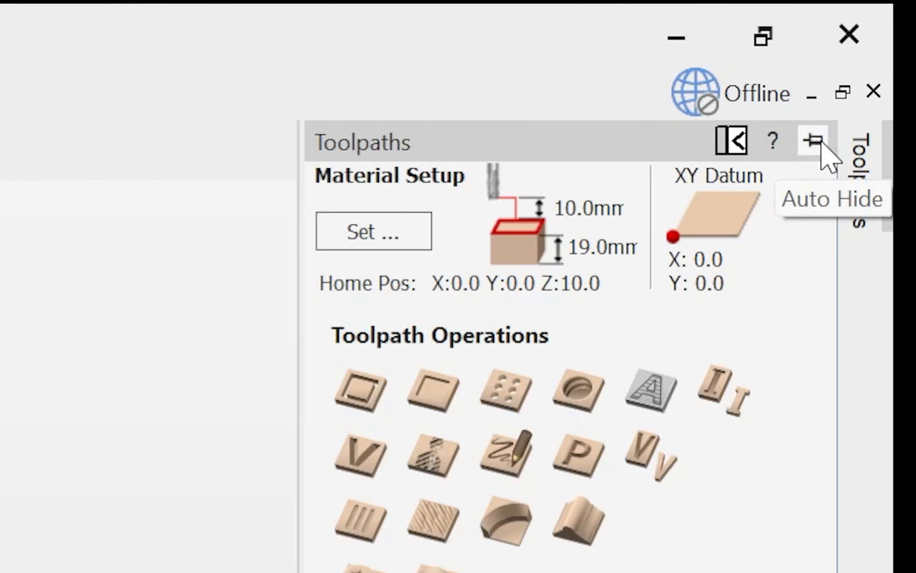
pyautogui.click(816, 141)
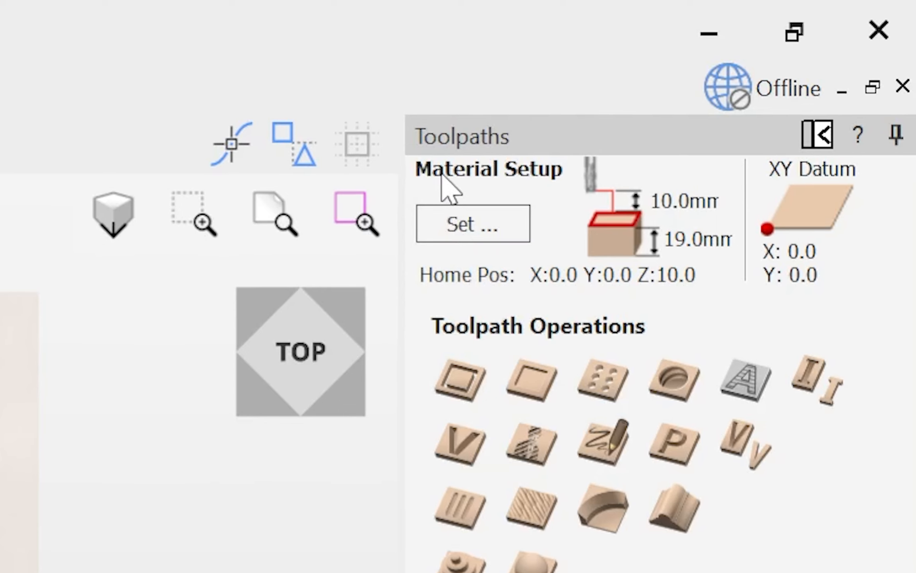
pyautogui.click(455, 235)
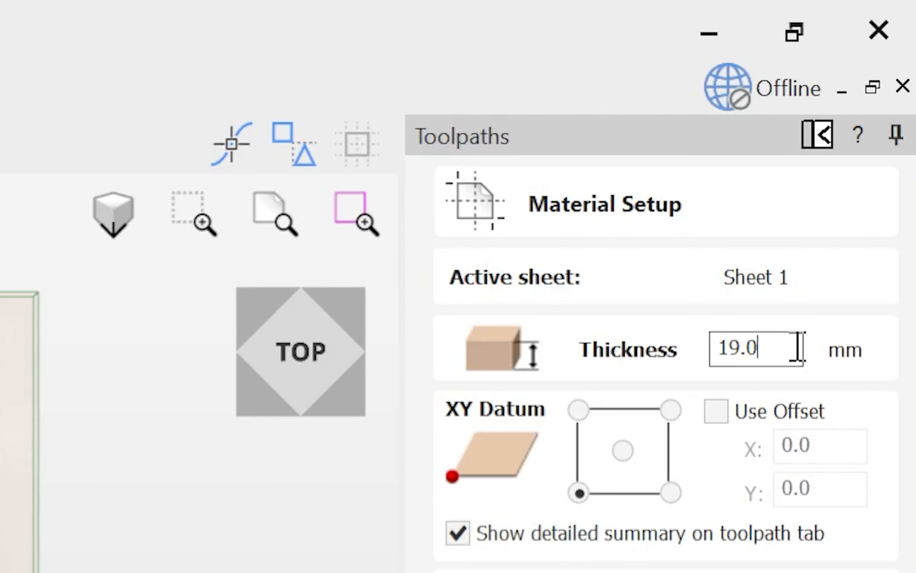
pyautogui.write('18')
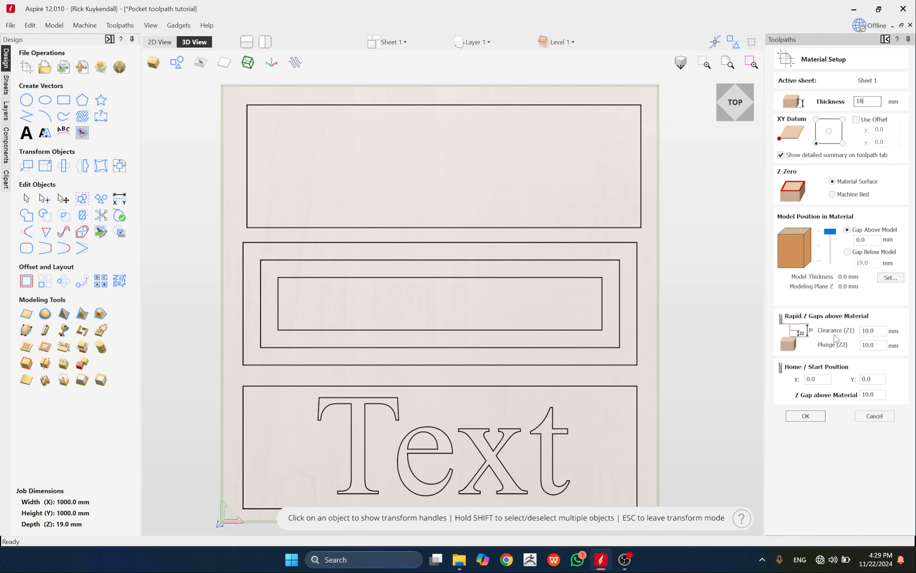
pyautogui.click(883, 332)
pyautogui.press('Tab')
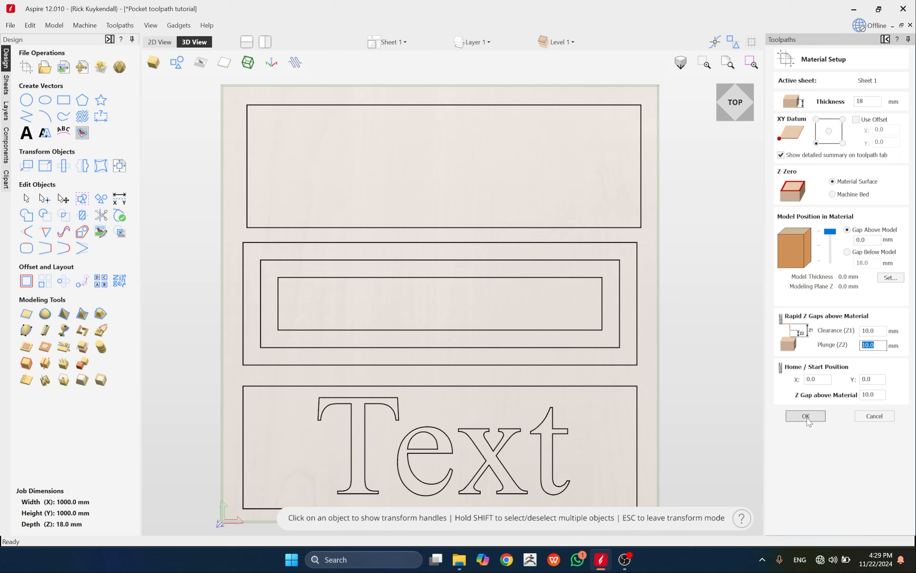
pyautogui.click(807, 417)
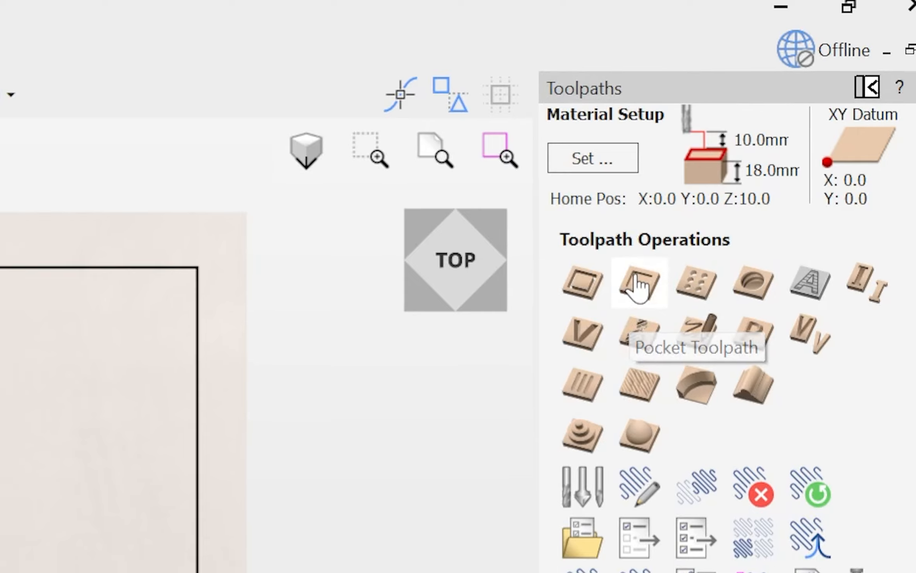
# Start a Pocket Toolpath with a start depth of 0 mm and a cut depth of 10 mm
pyautogui.click(631, 293)
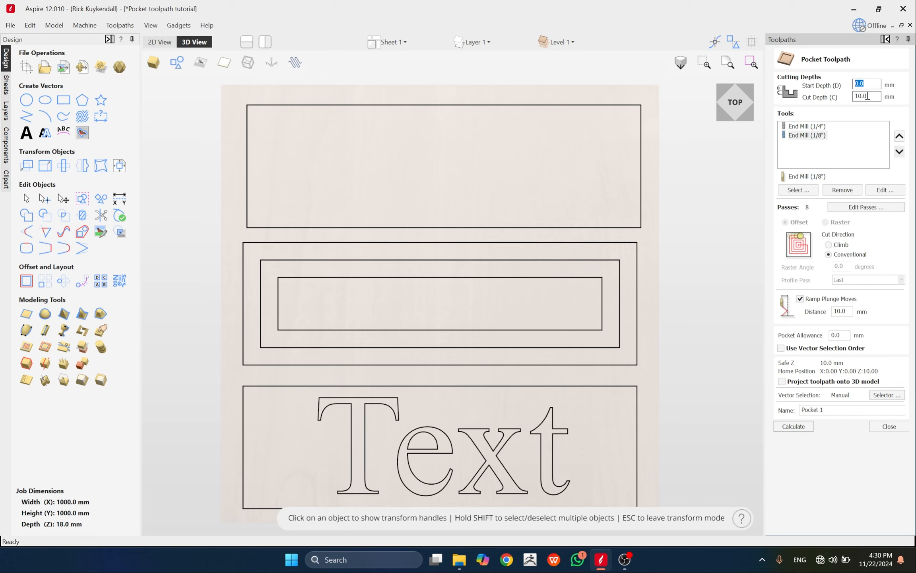
pyautogui.press('Tab')
pyautogui.write('10')
pyautogui.hotkey('shift', 'Tab')
pyautogui.write('5')
pyautogui.click(871, 95)
pyautogui.moveTo(870, 85); pyautogui.dragTo(834, 84)
pyautogui.press('Tab')
pyautogui.moveTo(861, 85); pyautogui.dragTo(838, 81)
pyautogui.write('0')
pyautogui.moveTo(869, 96); pyautogui.dragTo(809, 100)
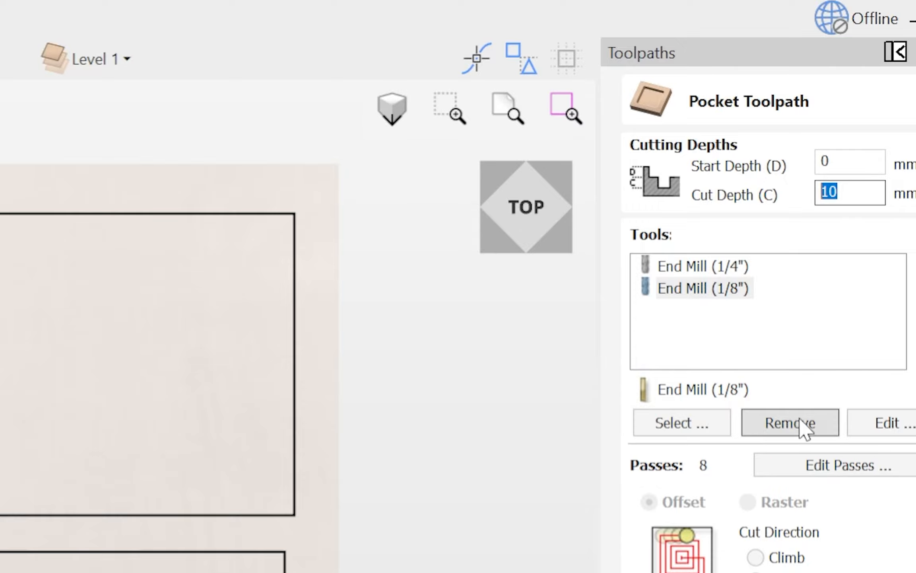
# Remove both preset end mills from the pocket toolpath and choose MDF as the material in the tool database
pyautogui.click(793, 427)
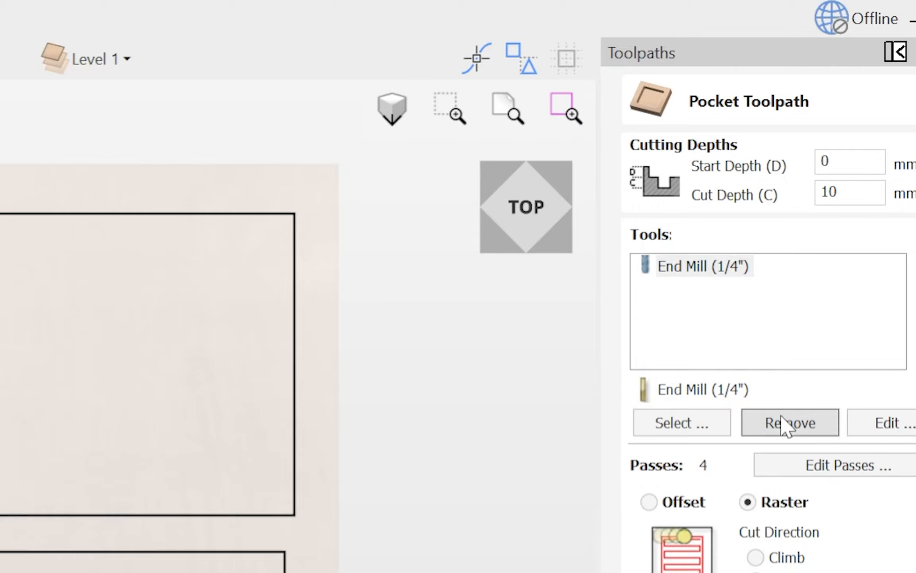
pyautogui.click(798, 424)
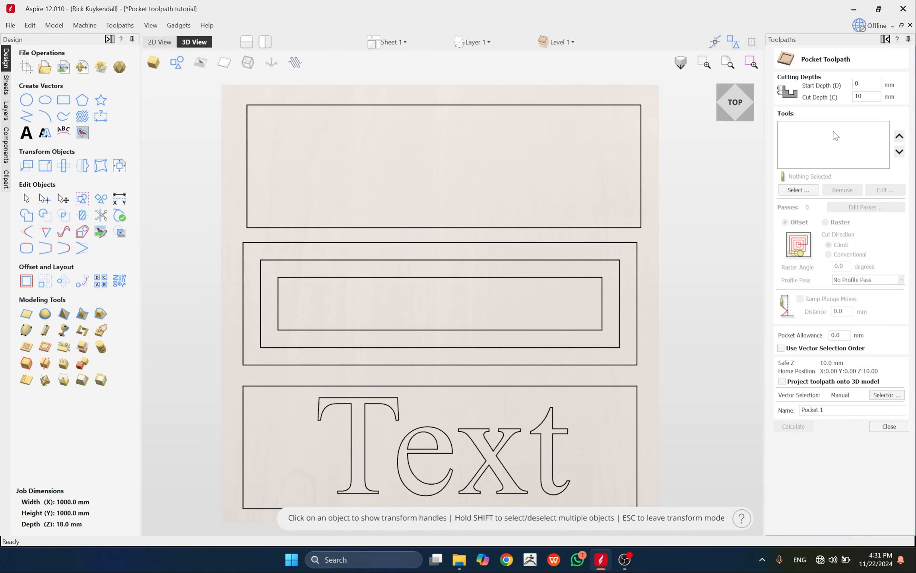
pyautogui.click(799, 190)
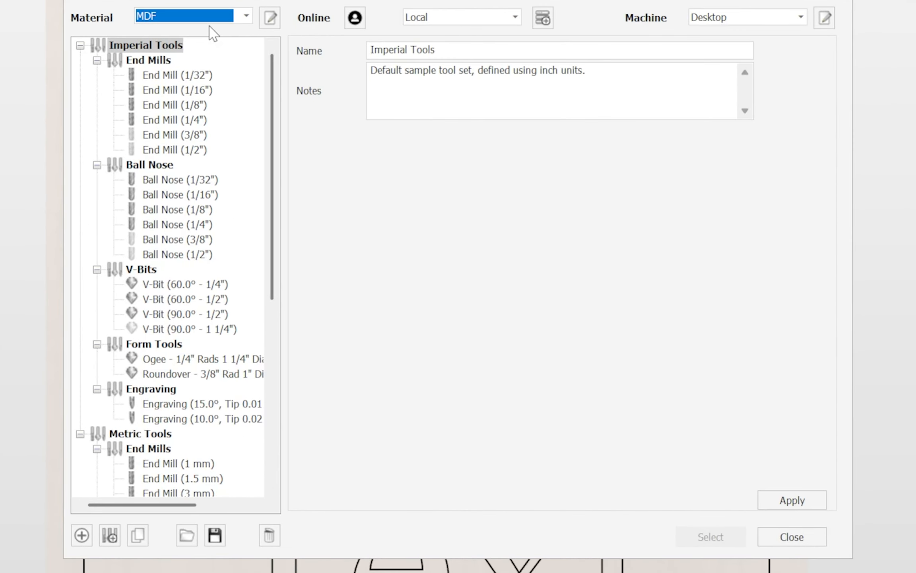
pyautogui.click(247, 16)
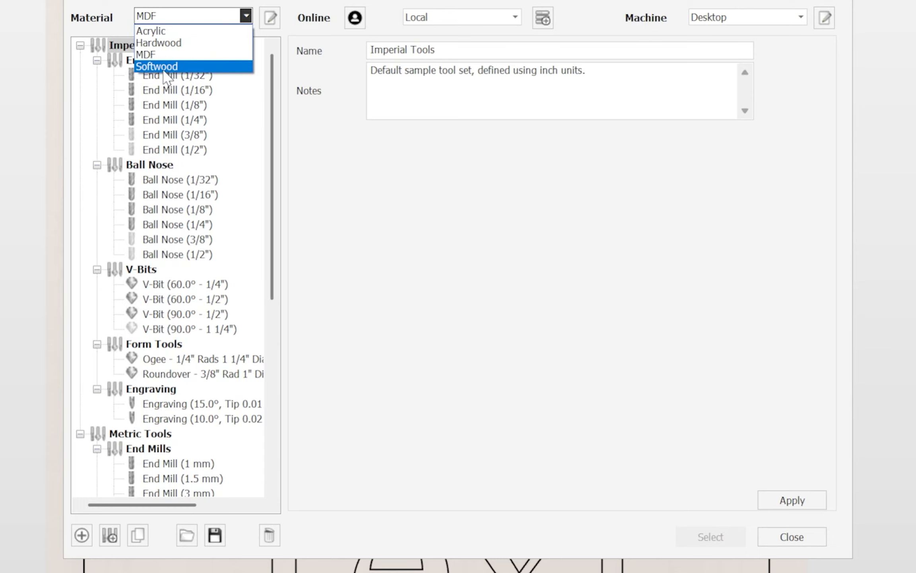
pyautogui.click(158, 55)
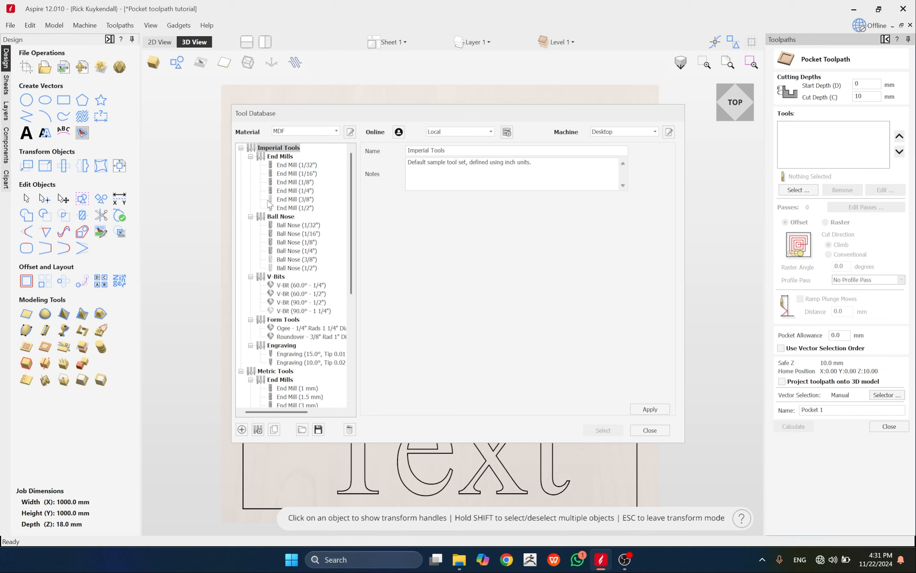
# Collapse the imperial tools and choose the metric 6 mm end mill for editing
pyautogui.click(241, 148)
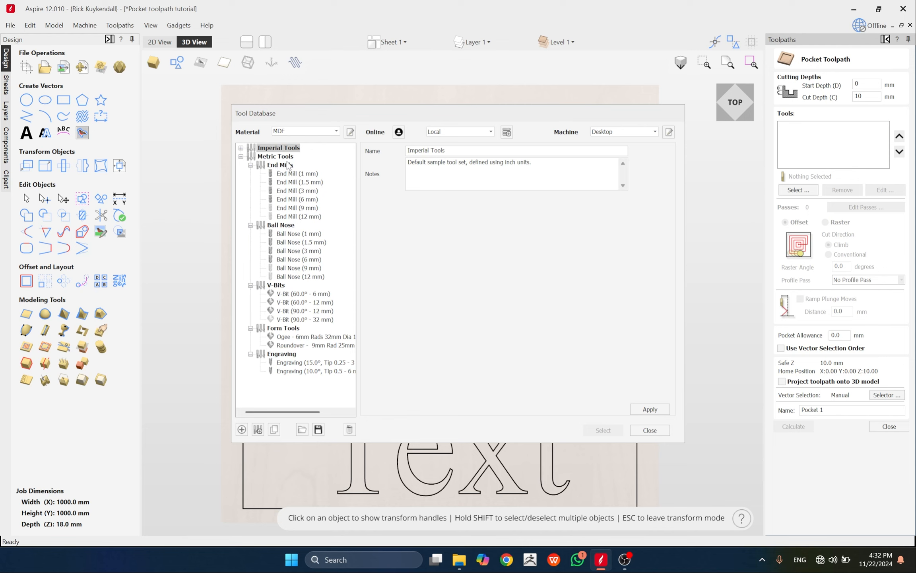
pyautogui.click(295, 173)
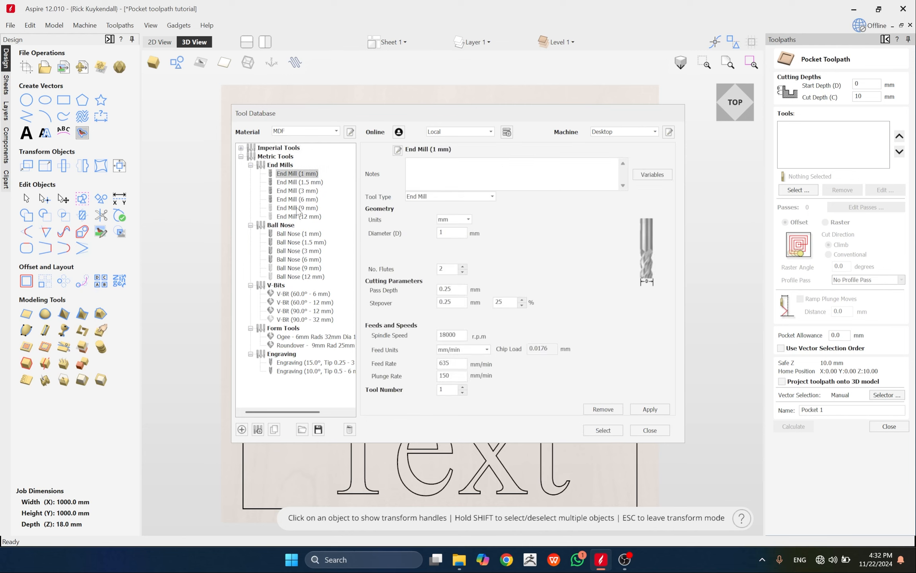
pyautogui.click(303, 200)
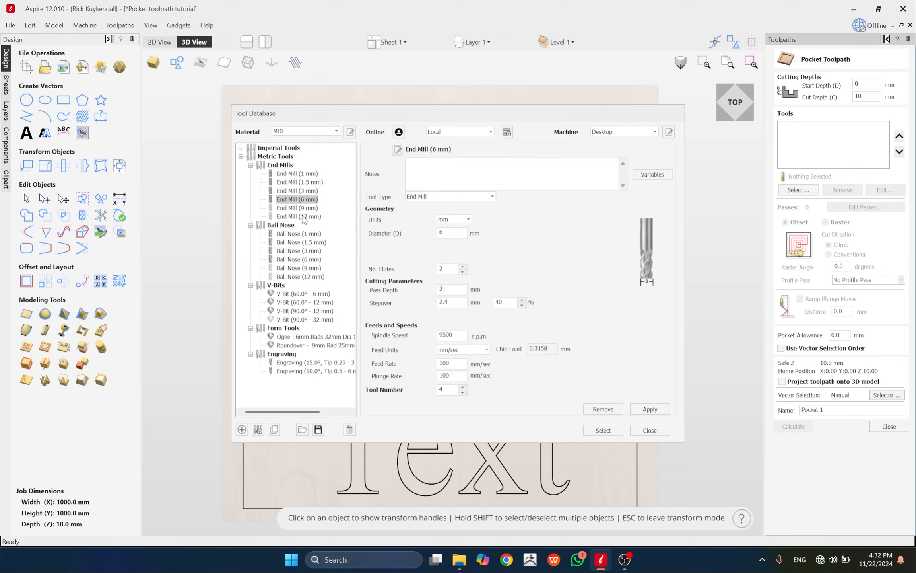
pyautogui.click(292, 208)
pyautogui.click(292, 201)
# Set the 6 mm end mill's pass depth to 10 mm, spindle speed to 15000 r.p.m and feed units to mm/sec
pyautogui.click(443, 231)
pyautogui.doubleClick(454, 232)
pyautogui.press('Tab')
pyautogui.doubleClick(457, 334)
pyautogui.write('1500')
pyautogui.click(453, 350)
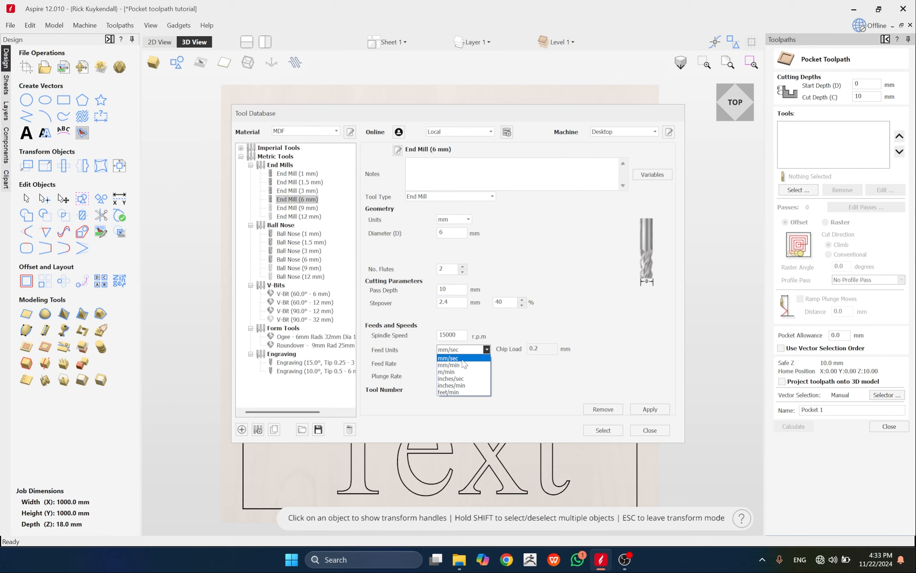
pyautogui.click(465, 359)
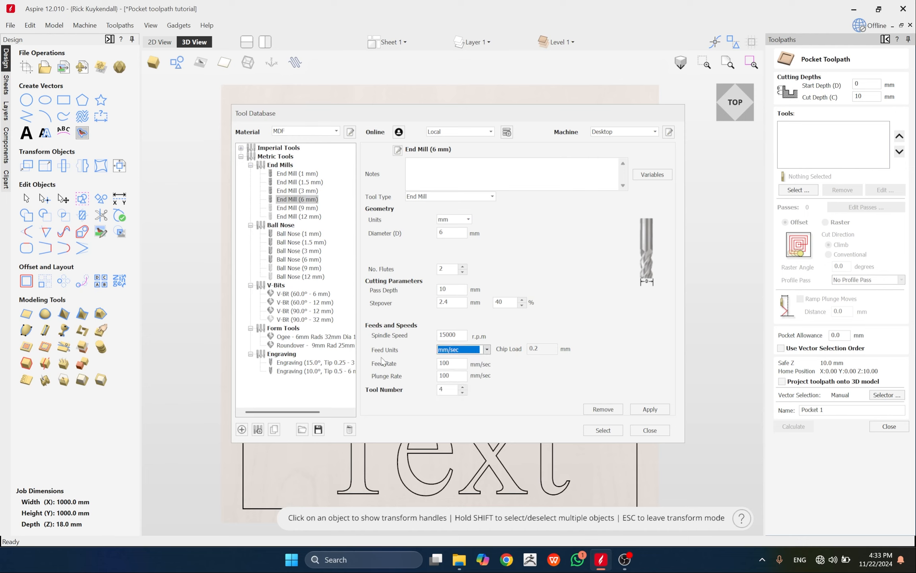
# Review the 6 mm end mill's feed rate, plunge rate and stepover values
pyautogui.doubleClick(457, 363)
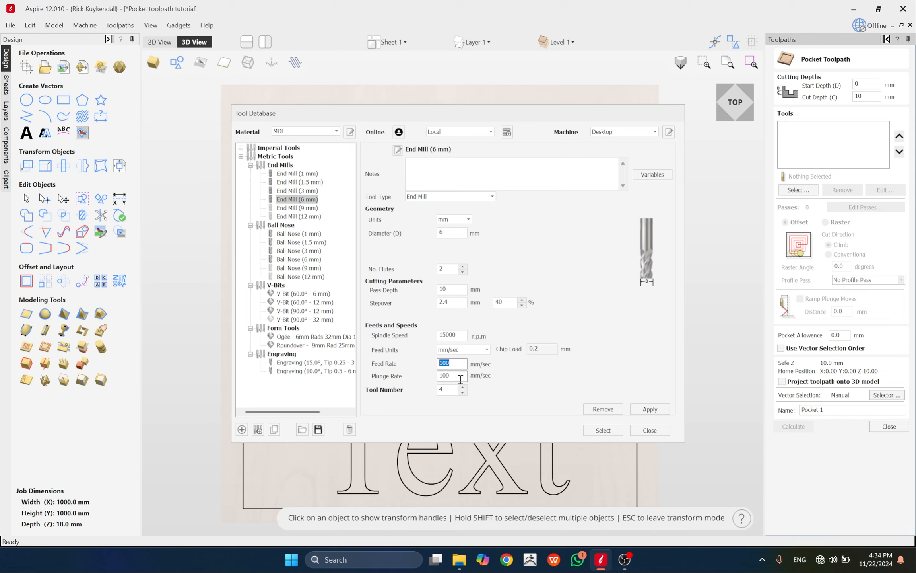
pyautogui.doubleClick(455, 376)
pyautogui.press('Tab')
pyautogui.doubleClick(503, 302)
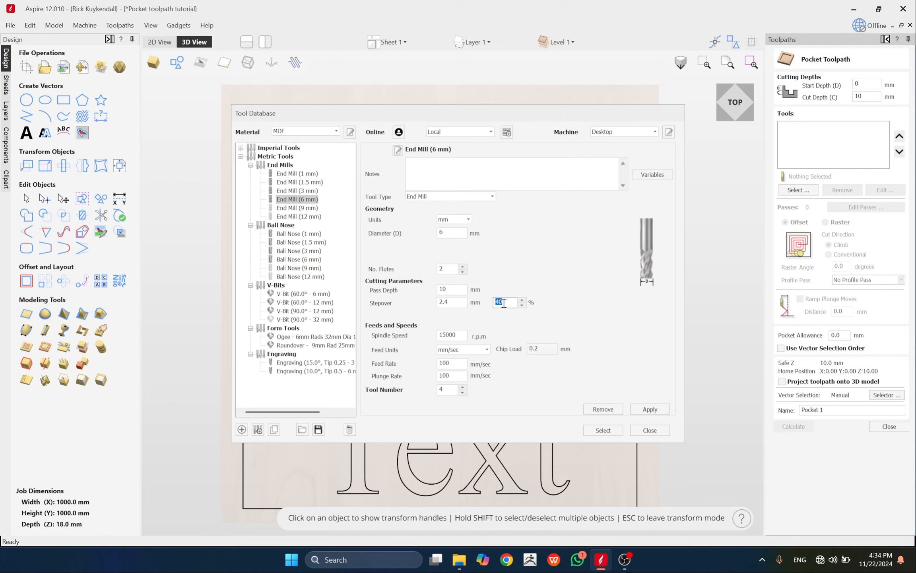
pyautogui.doubleClick(441, 302)
pyautogui.click(502, 304)
pyautogui.moveTo(505, 302); pyautogui.dragTo(482, 298)
pyautogui.doubleClick(452, 303)
pyautogui.press('Tab')
# Apply the 6 mm end mill's settings and assign the tool to the pocket toolpath
pyautogui.click(650, 409)
pyautogui.click(650, 409)
pyautogui.click(602, 430)
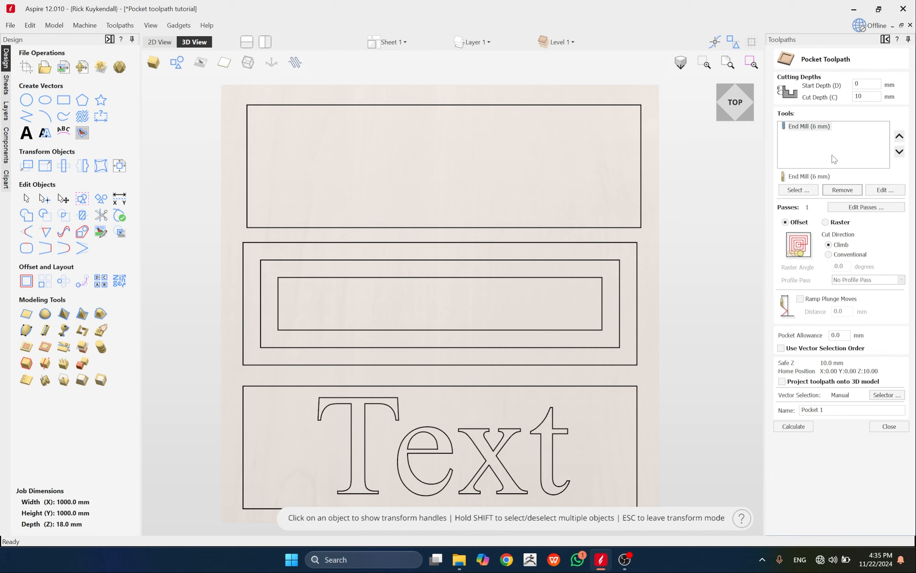
# Remove the 6 mm end mill from the pocket toolpath and duplicate it in the tool database
pyautogui.click(838, 190)
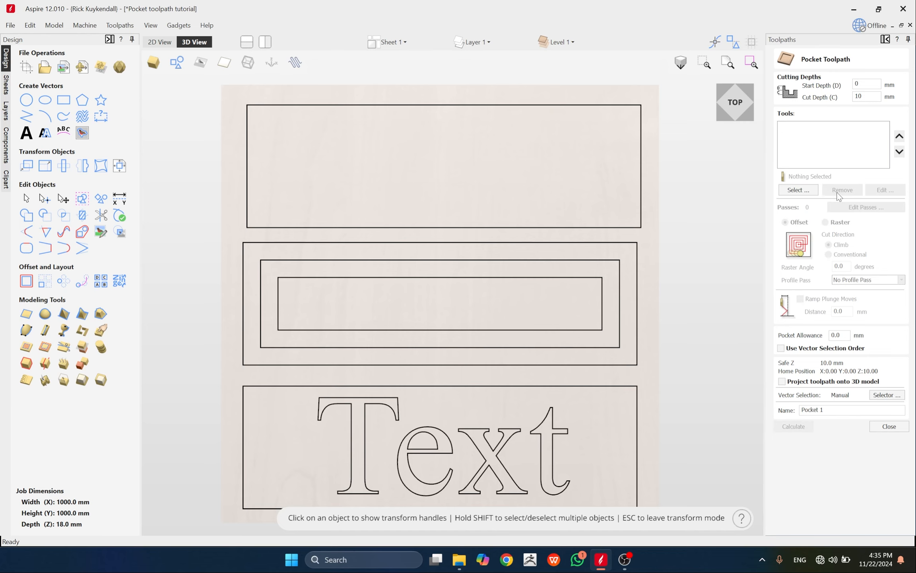
pyautogui.click(796, 192)
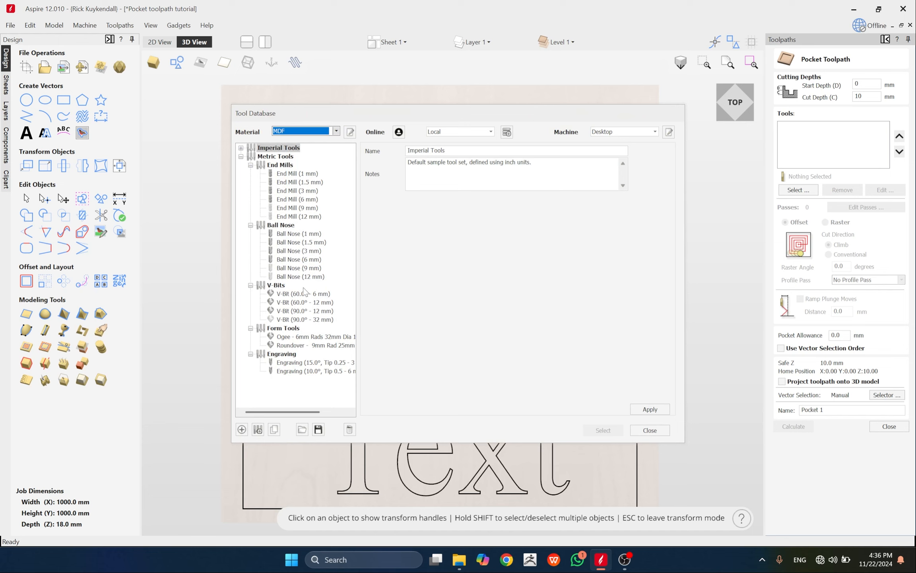
pyautogui.click(302, 276)
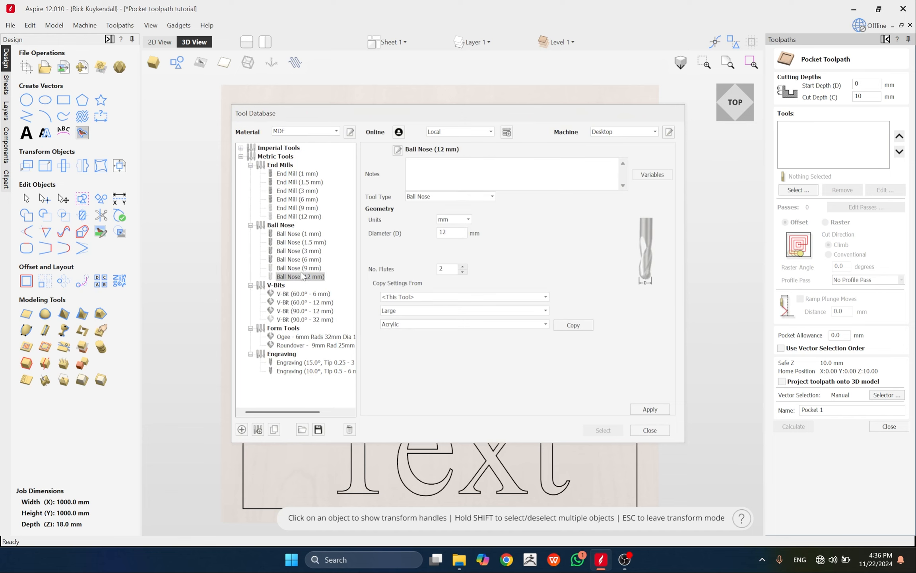
pyautogui.click(299, 207)
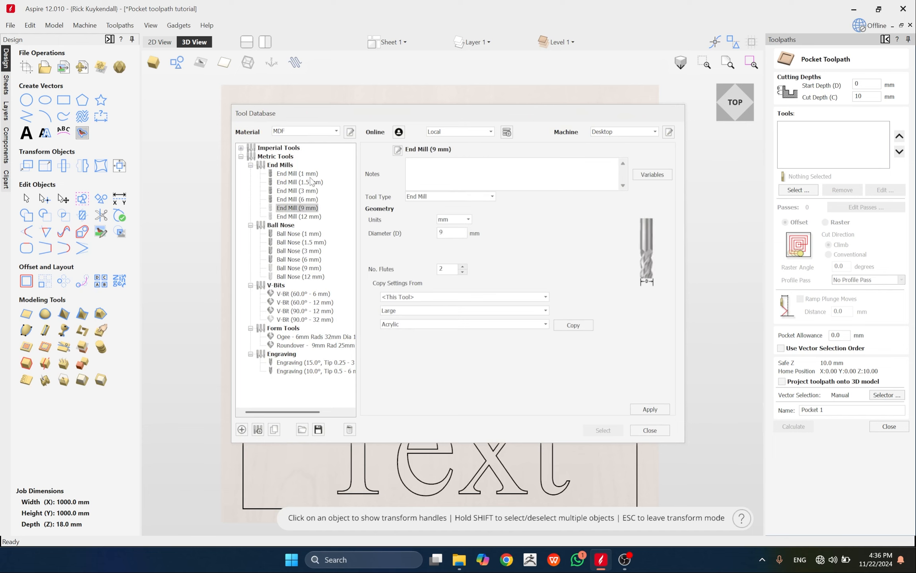
pyautogui.click(293, 199)
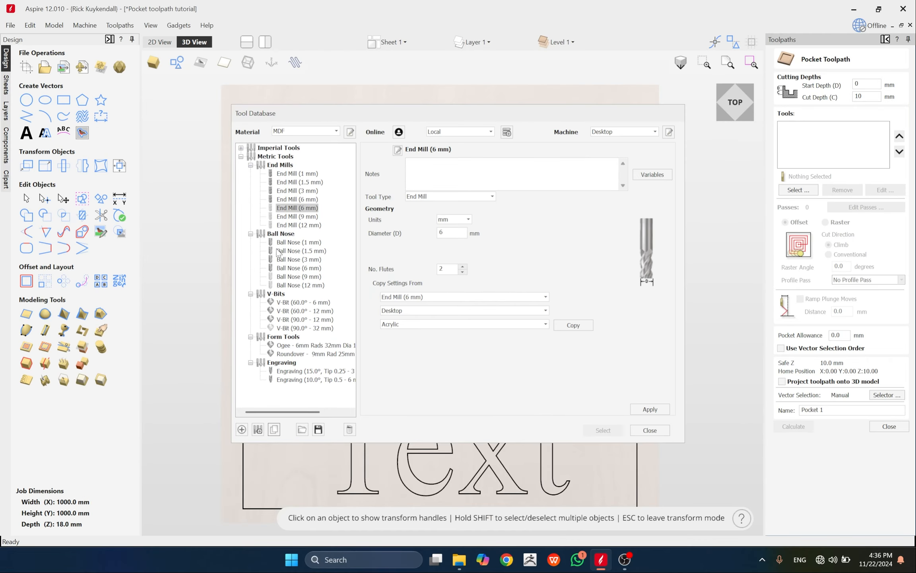
# Set the duplicated end mill's diameter to 8 mm and copy the cutting settings from the 6 mm end mill
pyautogui.click(297, 199)
pyautogui.click(303, 209)
pyautogui.doubleClick(450, 232)
pyautogui.write('8')
pyautogui.press('Tab')
pyautogui.click(448, 271)
pyautogui.click(570, 327)
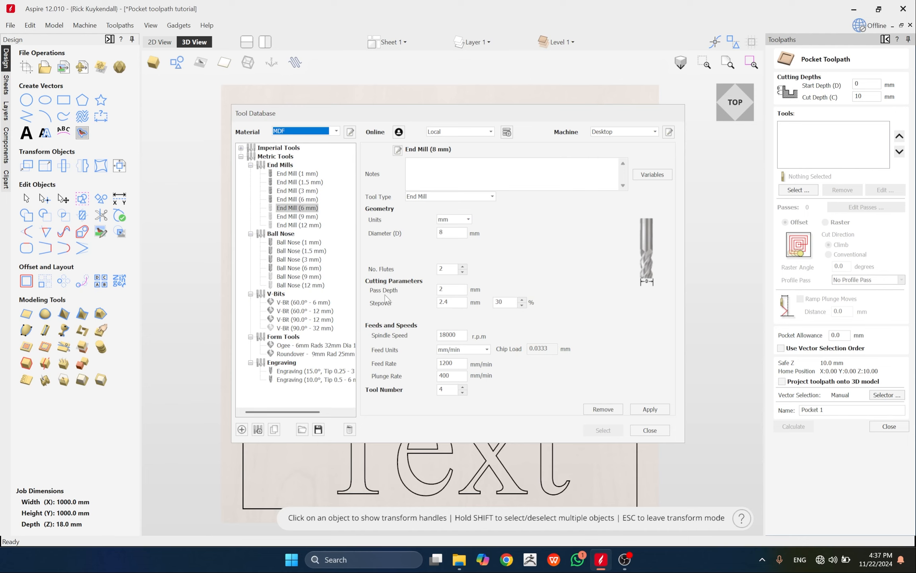
# Set the 8 mm end mill's pass depth to 10 mm, stepover to 40% and spindle speed to 1500 r.p.m
pyautogui.doubleClick(435, 287)
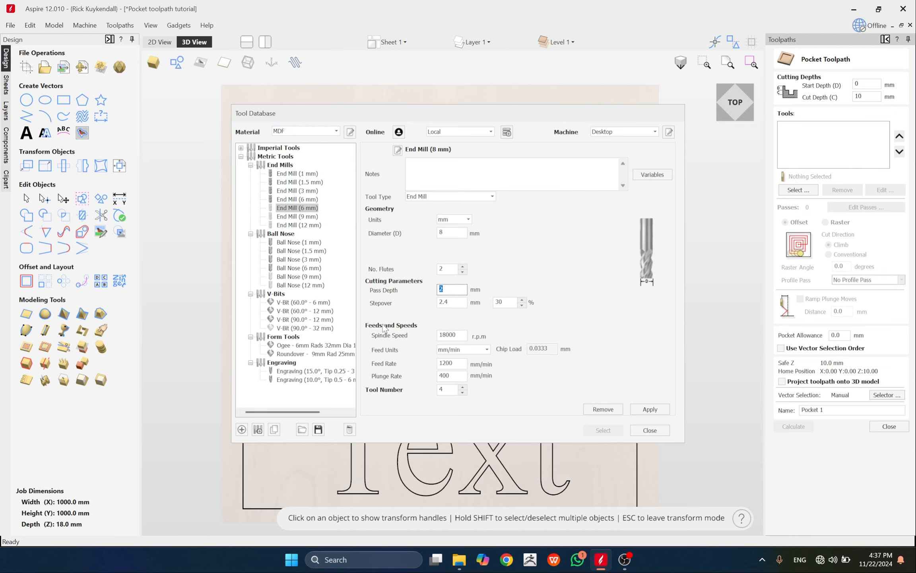
pyautogui.write('10')
pyautogui.doubleClick(507, 302)
pyautogui.write('40')
pyautogui.press('Tab')
pyautogui.write('1500')
# Set the 8 mm end mill's feed and plunge rates to 100 mm/sec, apply the settings and assign it to the pocket toolpath
pyautogui.click(461, 349)
pyautogui.click(438, 355)
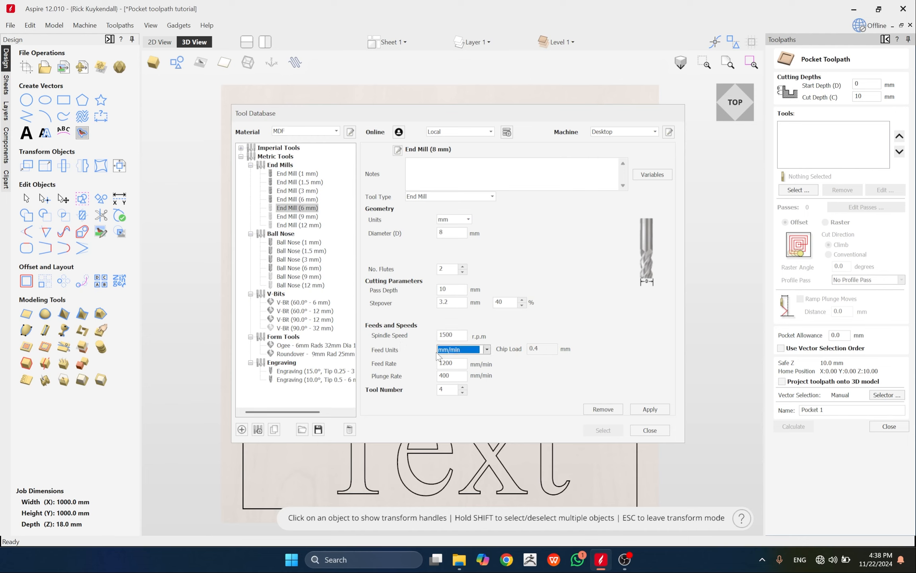
pyautogui.click(455, 350)
pyautogui.click(450, 361)
pyautogui.press('Tab')
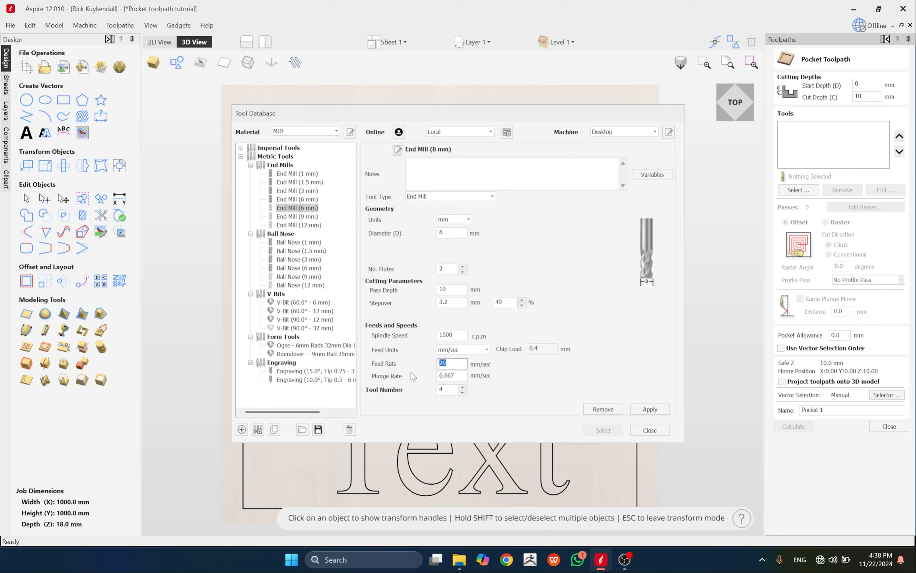
pyautogui.write('100')
pyautogui.press('Tab')
pyautogui.write('100')
pyautogui.press('Tab')
pyautogui.click(650, 411)
pyautogui.click(609, 434)
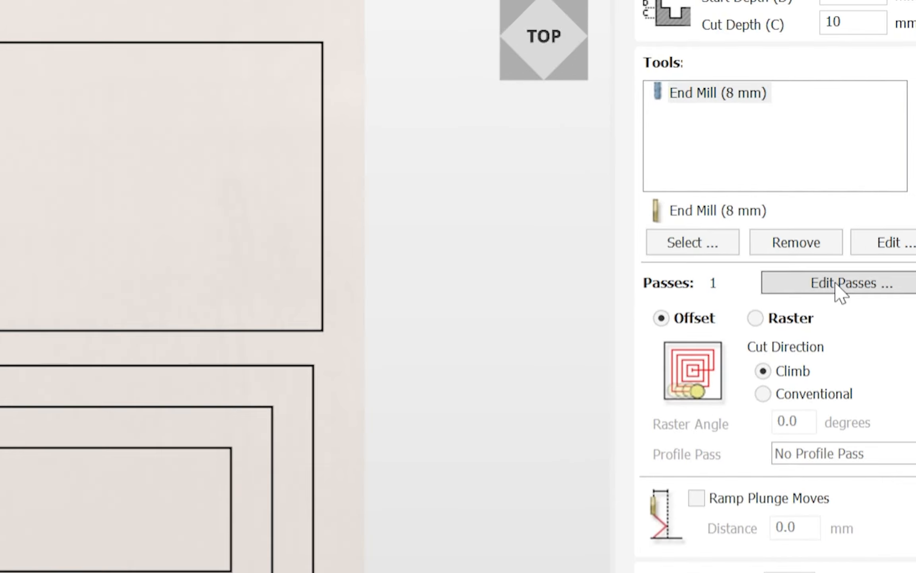
# Divide the pocket toolpath's 10 mm cut depth into three equal passes
pyautogui.click(825, 312)
pyautogui.click(528, 409)
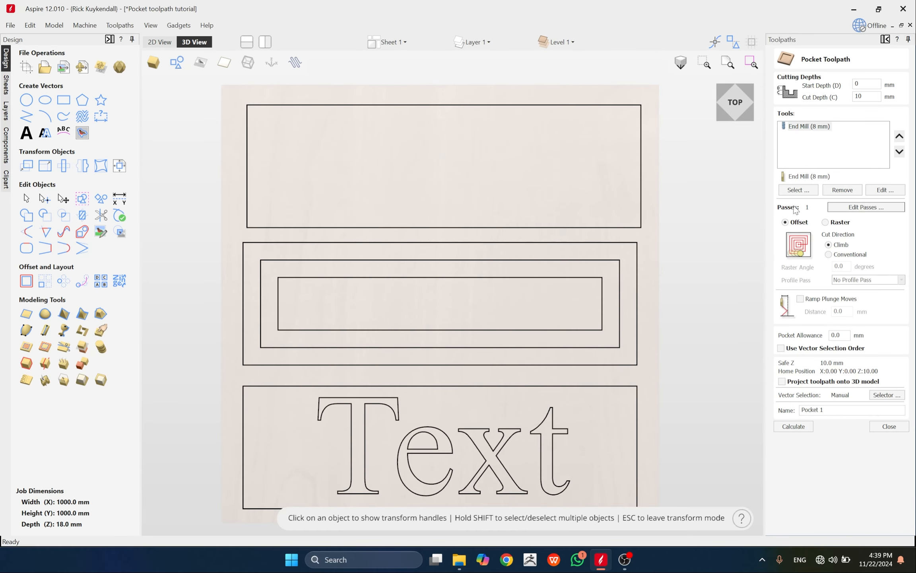
pyautogui.click(862, 208)
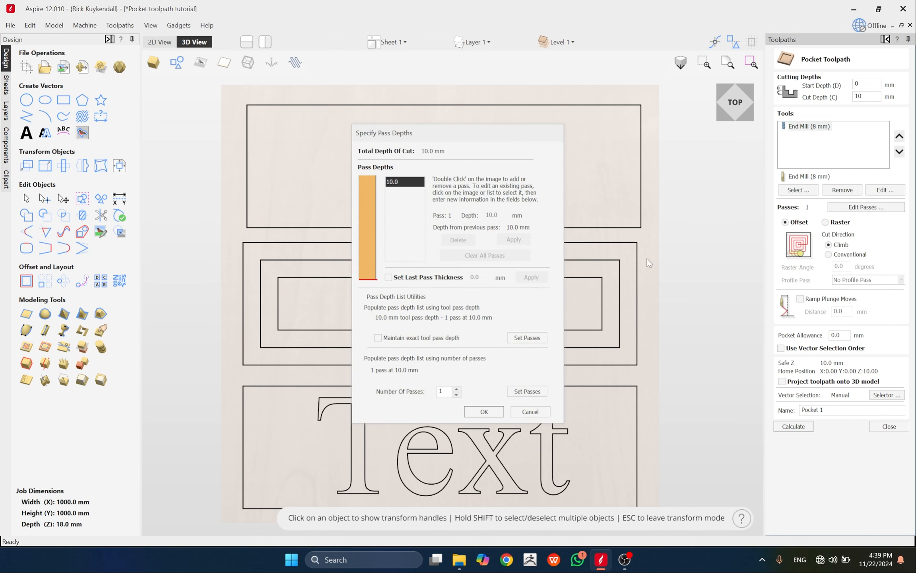
pyautogui.doubleClick(441, 392)
pyautogui.write('3')
pyautogui.click(525, 391)
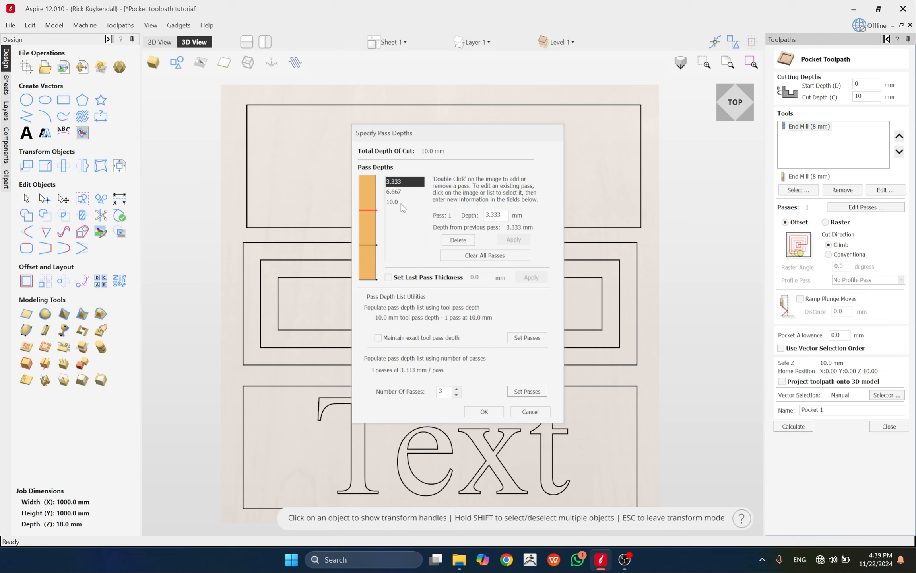
# Review the depths in the pass list and set the first pass depth to 5 mm
pyautogui.click(395, 194)
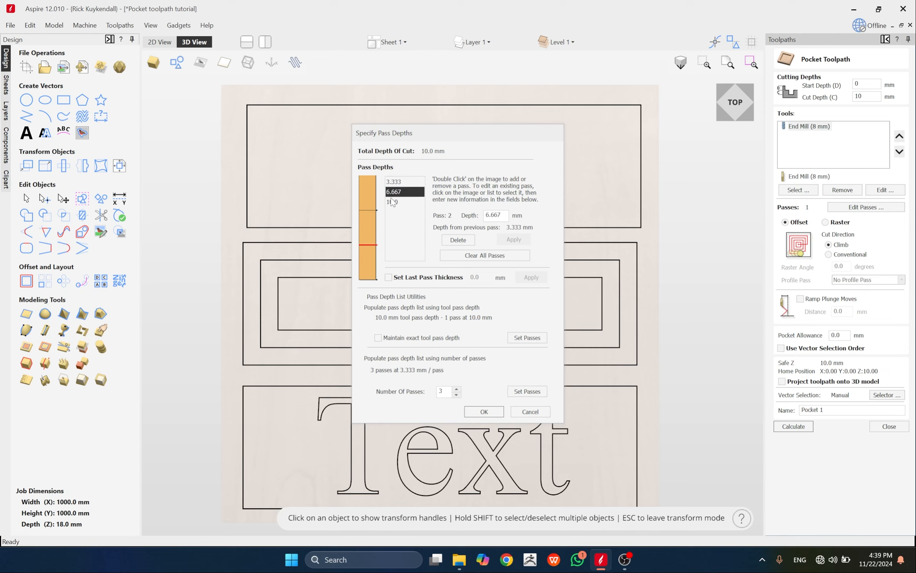
pyautogui.click(392, 204)
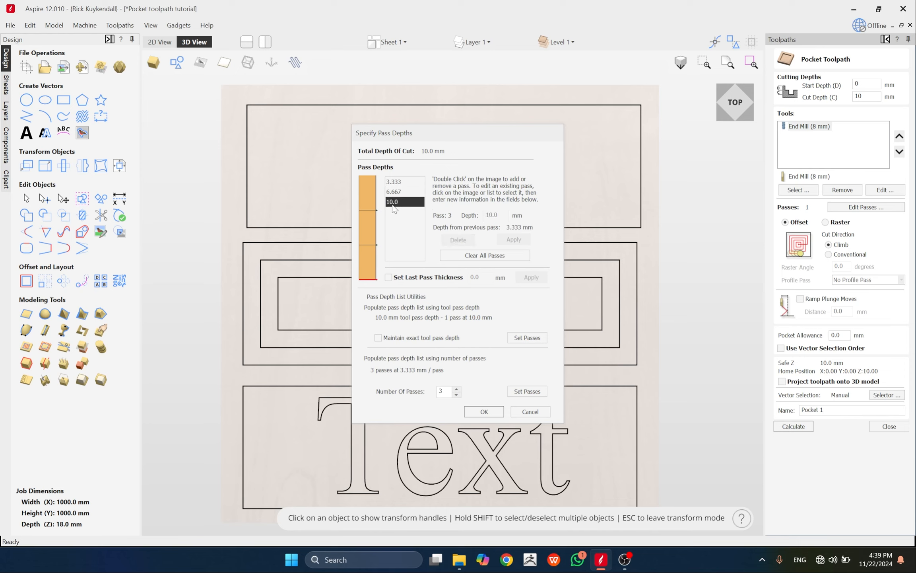
pyautogui.click(398, 182)
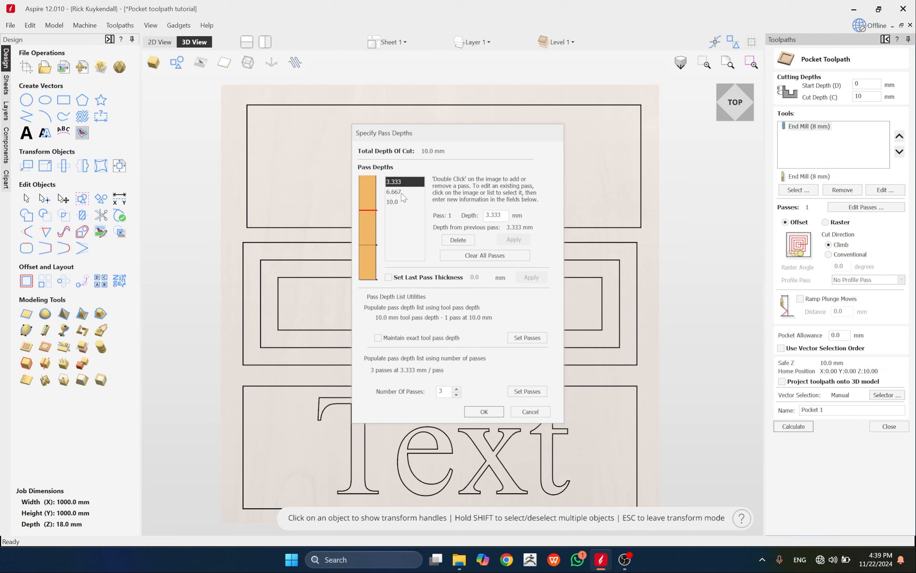
pyautogui.click(391, 205)
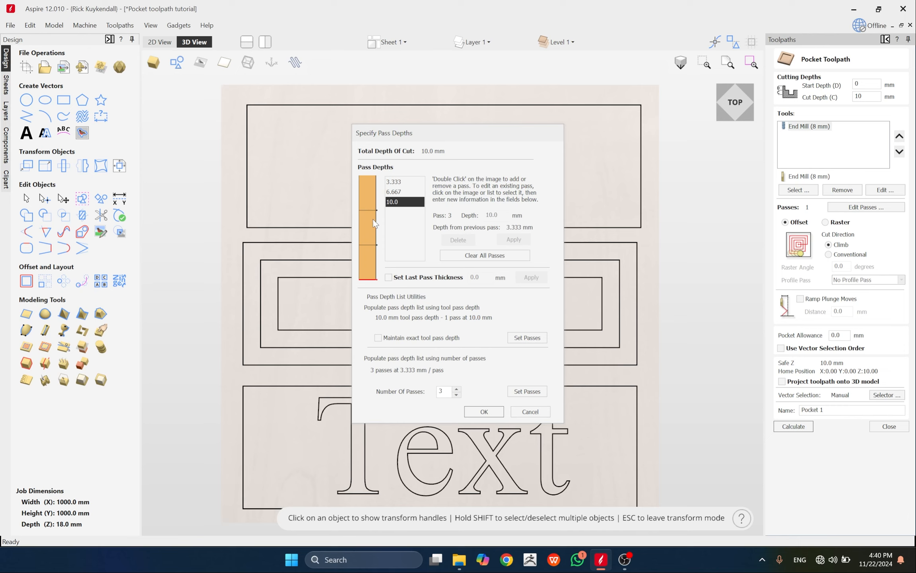
pyautogui.click(370, 210)
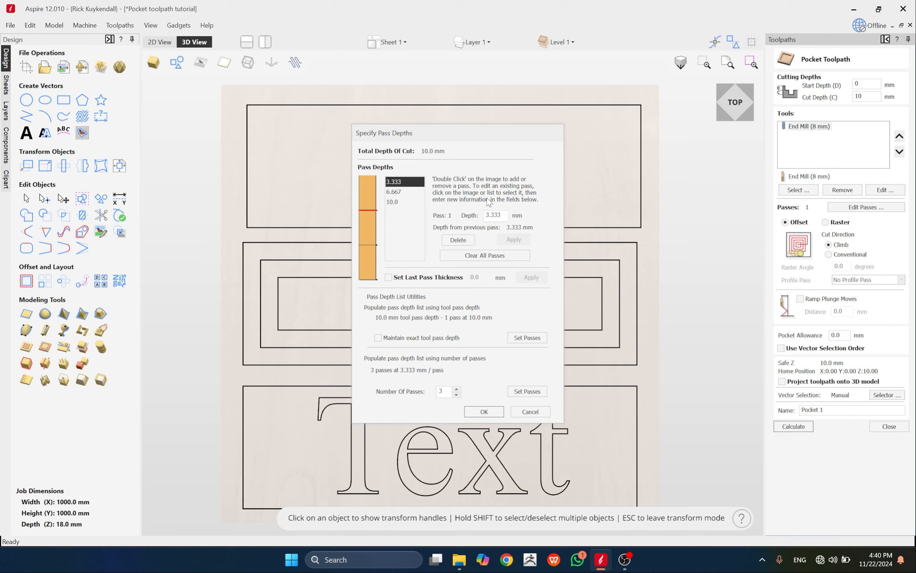
pyautogui.doubleClick(497, 214)
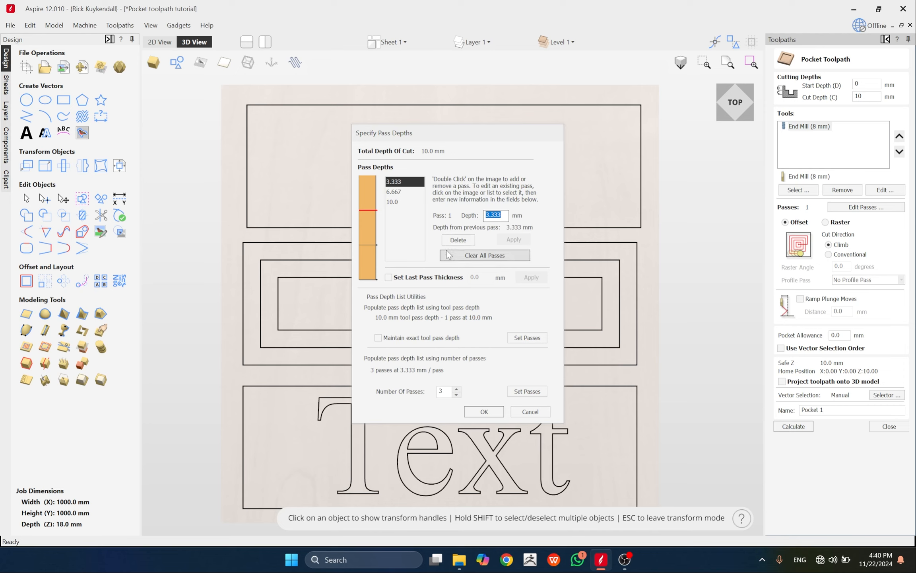
pyautogui.write('5')
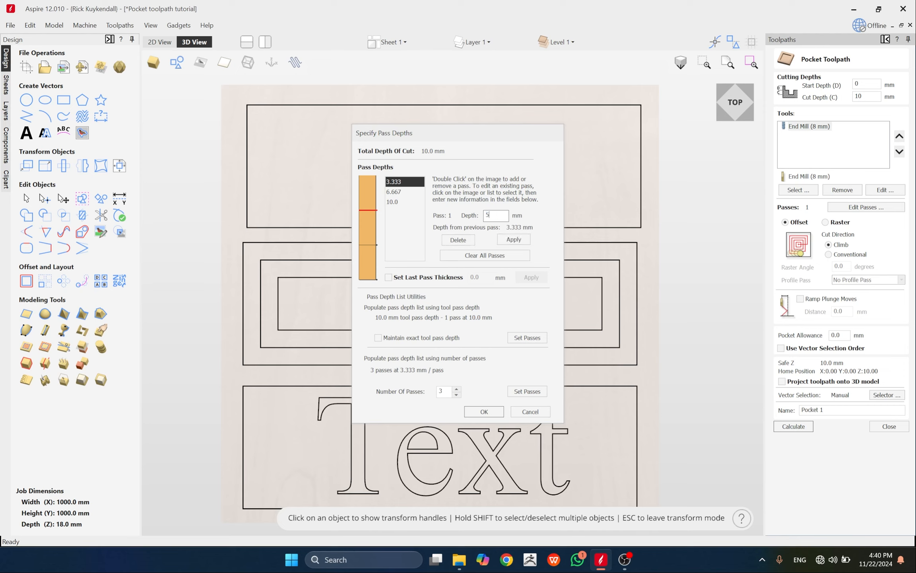
pyautogui.click(514, 240)
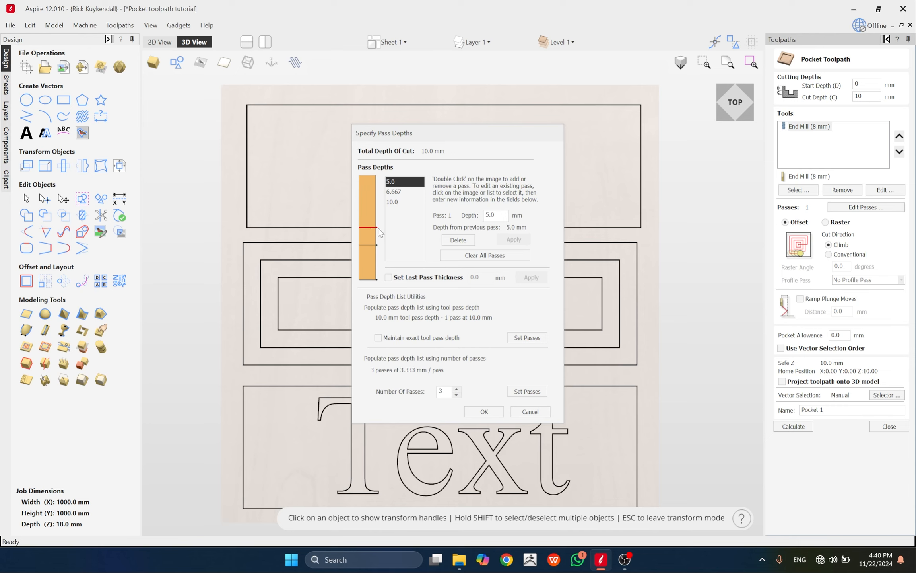
# Set the second pass depth to 7 mm and select the final pass in the list
pyautogui.click(393, 192)
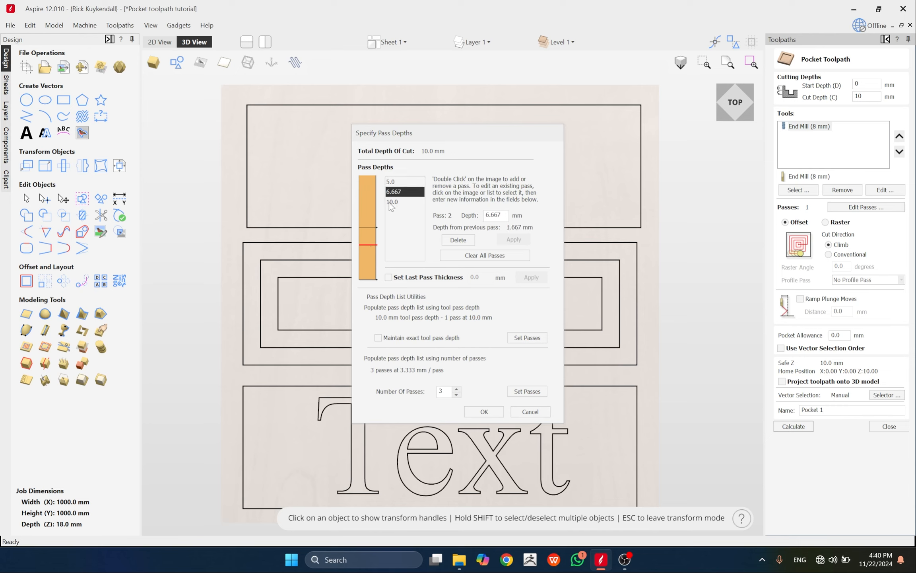
pyautogui.doubleClick(496, 215)
pyautogui.write('7')
pyautogui.click(513, 239)
pyautogui.click(395, 202)
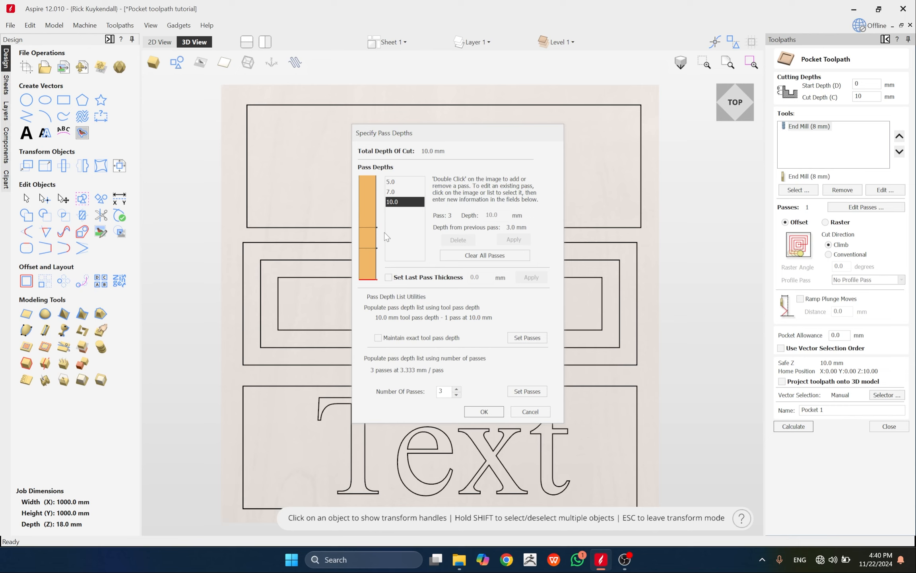
# Clear all custom pass depths and accept the pass settings
pyautogui.click(485, 255)
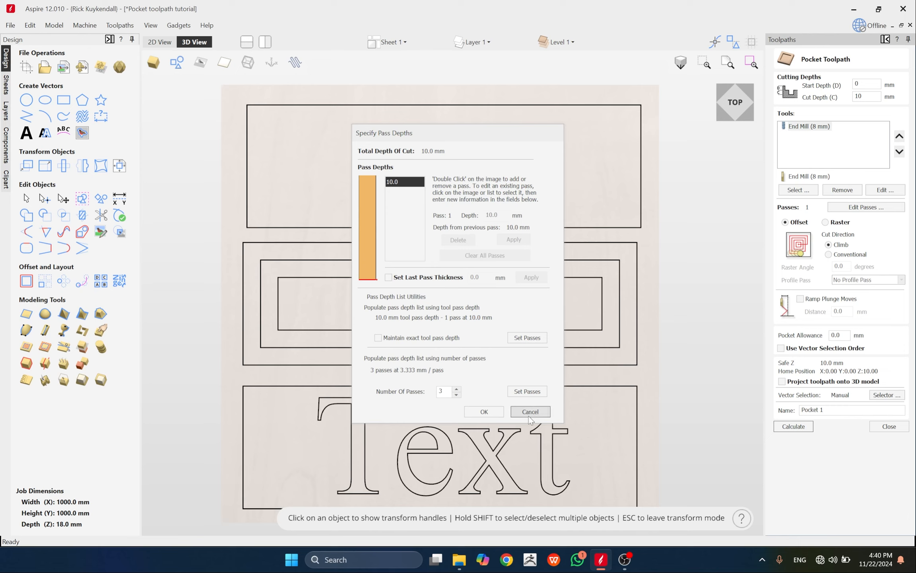
pyautogui.click(484, 414)
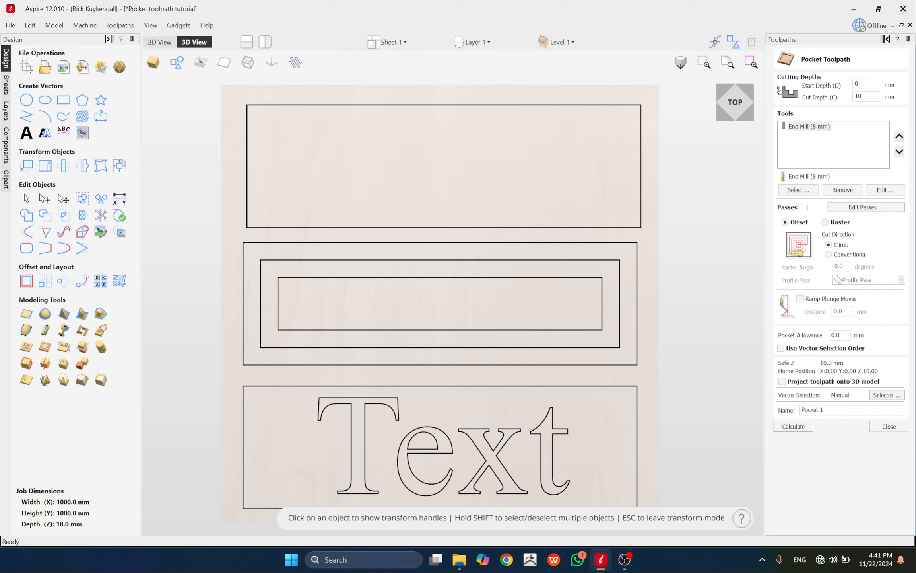
# Enable a last pass thickness of 2 mm, check the final pass and accept the pass settings
pyautogui.click(851, 208)
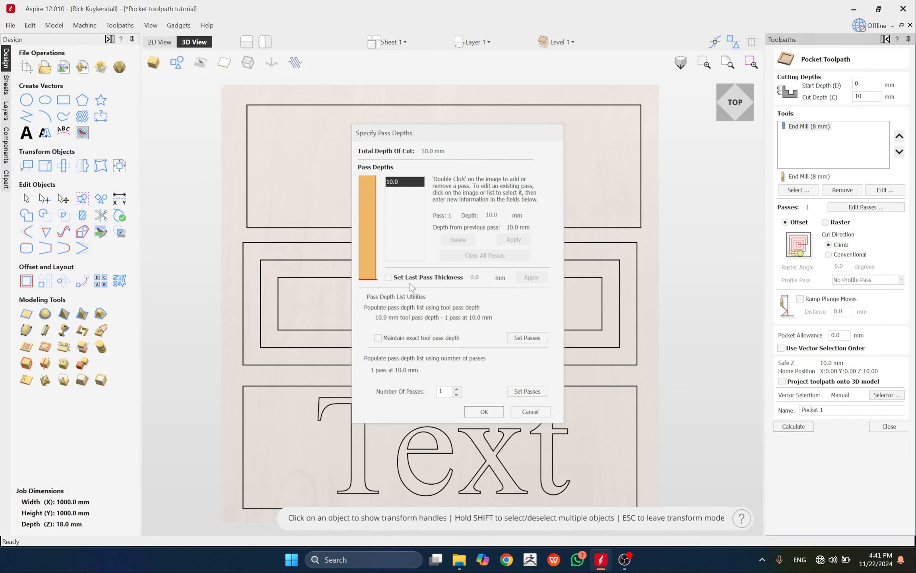
pyautogui.click(390, 278)
pyautogui.doubleClick(475, 277)
pyautogui.write('2')
pyautogui.click(532, 279)
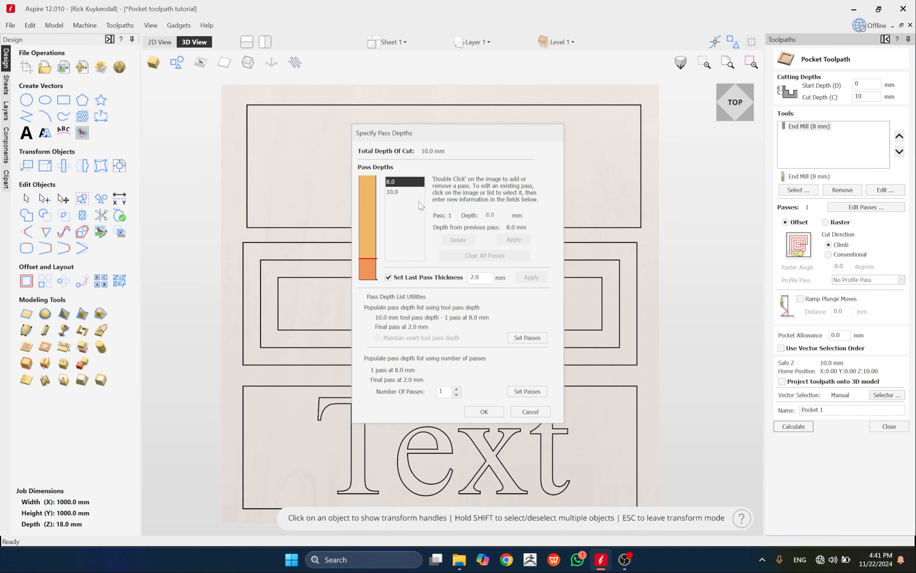
pyautogui.click(394, 192)
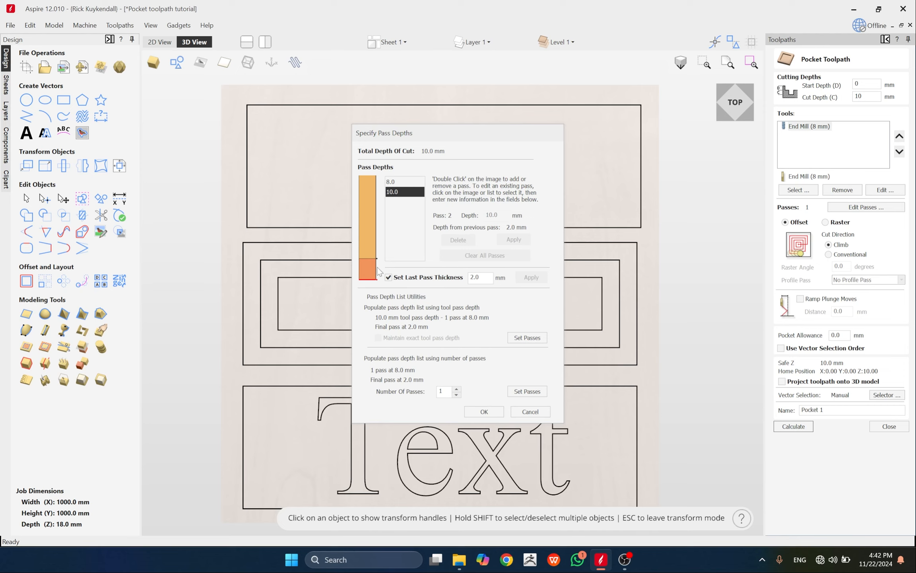
pyautogui.click(485, 412)
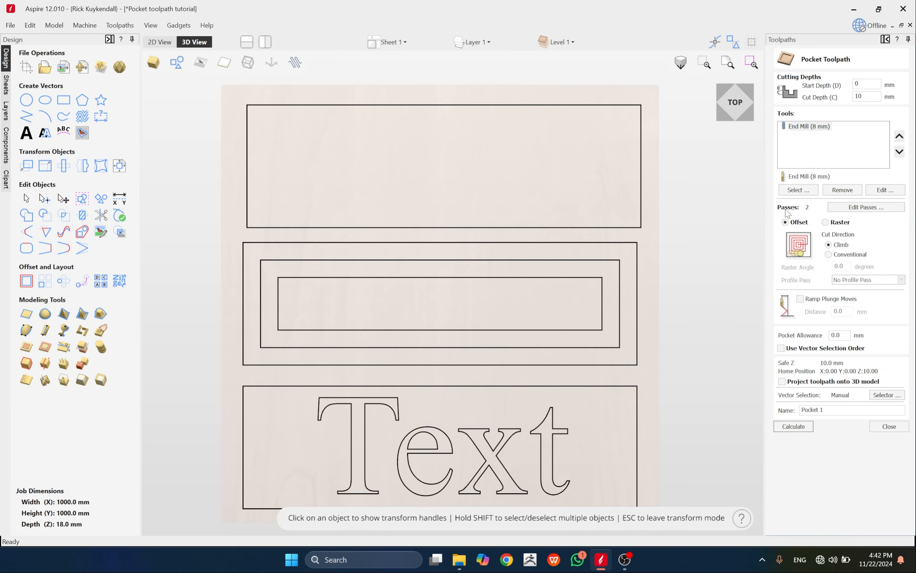
# Disable the last pass thickness, clear all passes and accept the pass settings
pyautogui.click(861, 208)
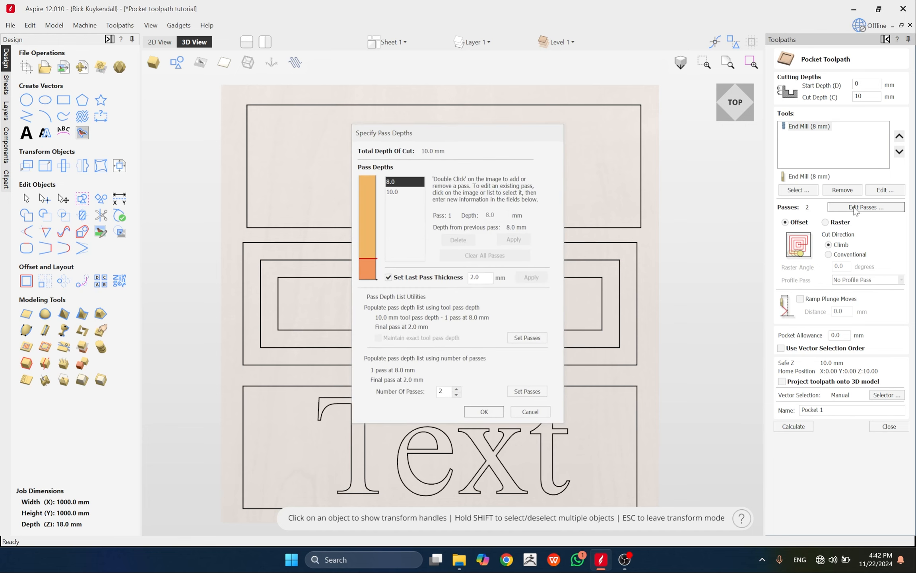
pyautogui.click(388, 278)
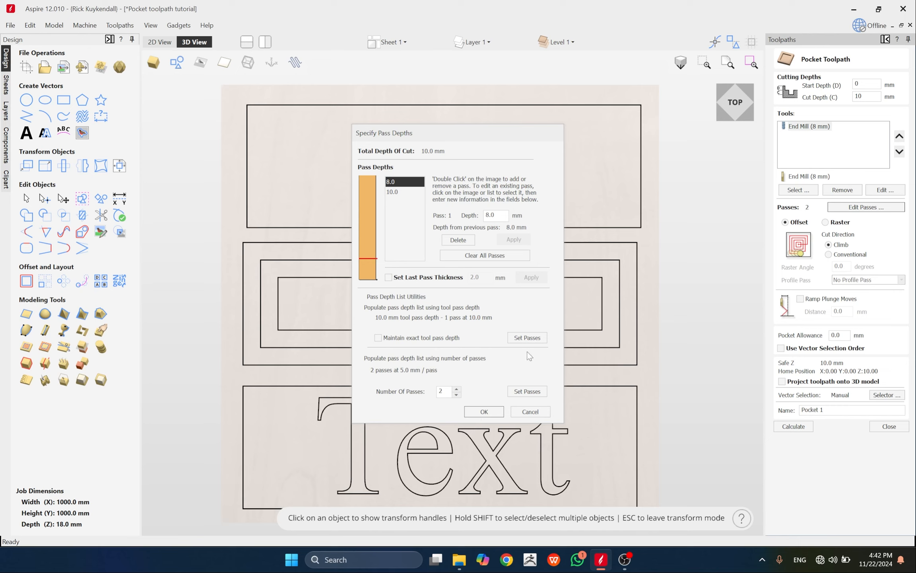
pyautogui.click(464, 258)
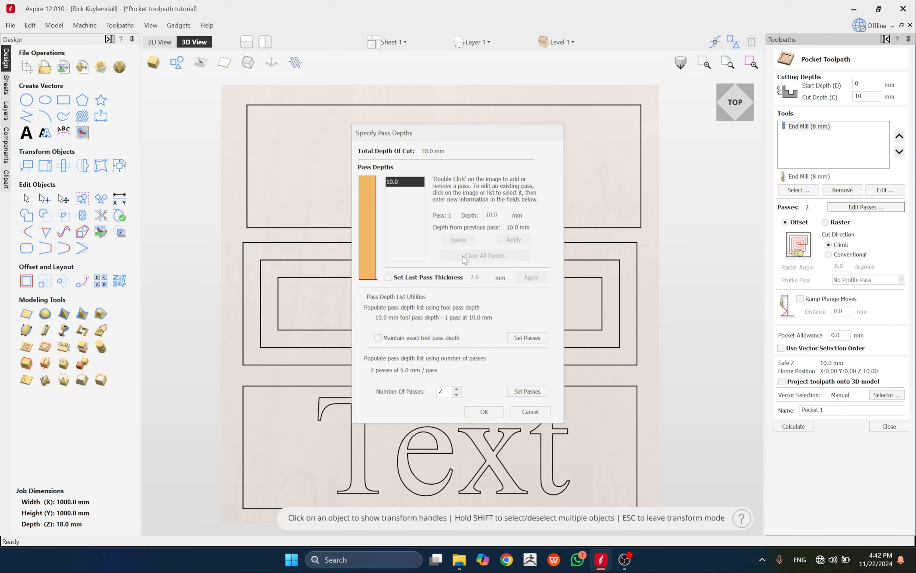
pyautogui.click(483, 412)
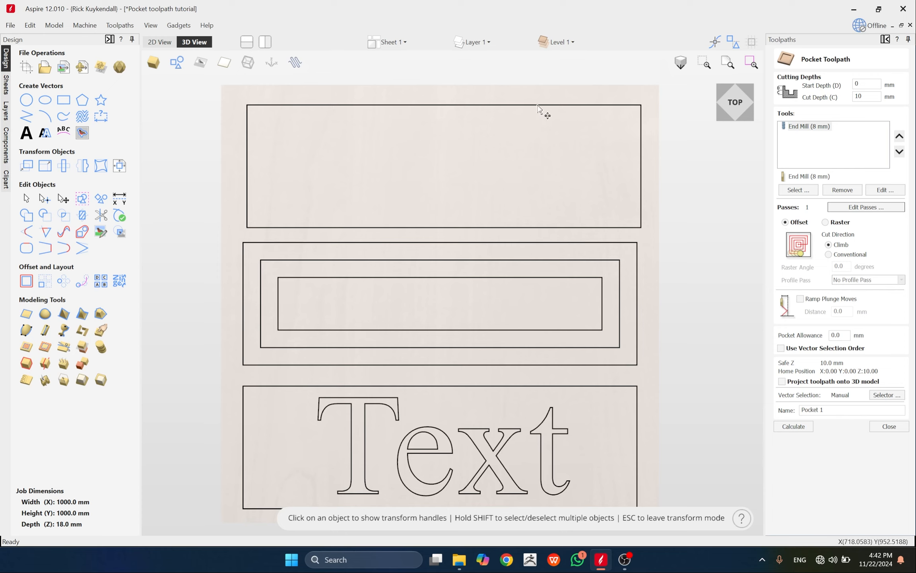
# Try the Raster clearing strategy for the pocket and switch back to Offset
pyautogui.click(825, 222)
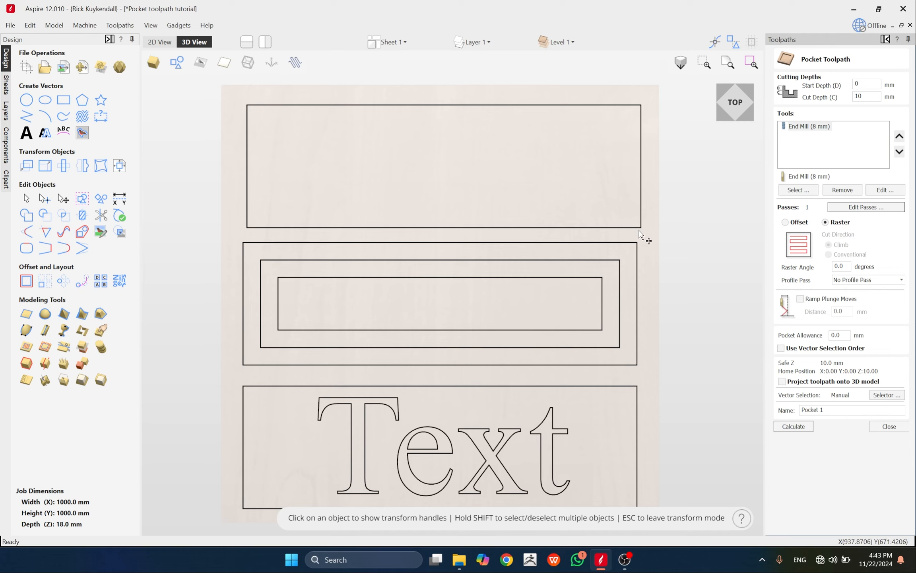
pyautogui.doubleClick(840, 266)
pyautogui.click(786, 222)
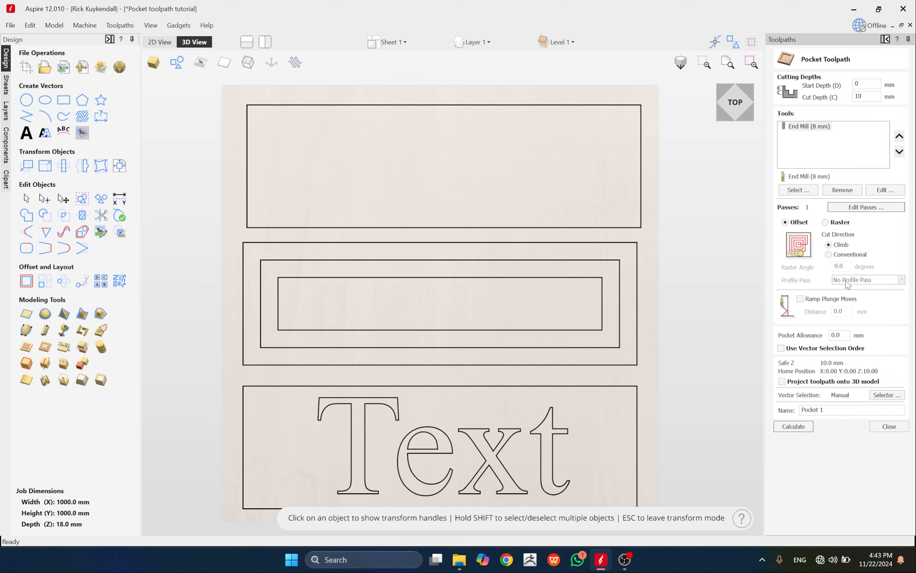
# Compare the Climb and Conventional cut directions for the Offset strategy
pyautogui.click(829, 255)
pyautogui.click(830, 244)
pyautogui.click(829, 254)
pyautogui.click(827, 244)
pyautogui.click(829, 255)
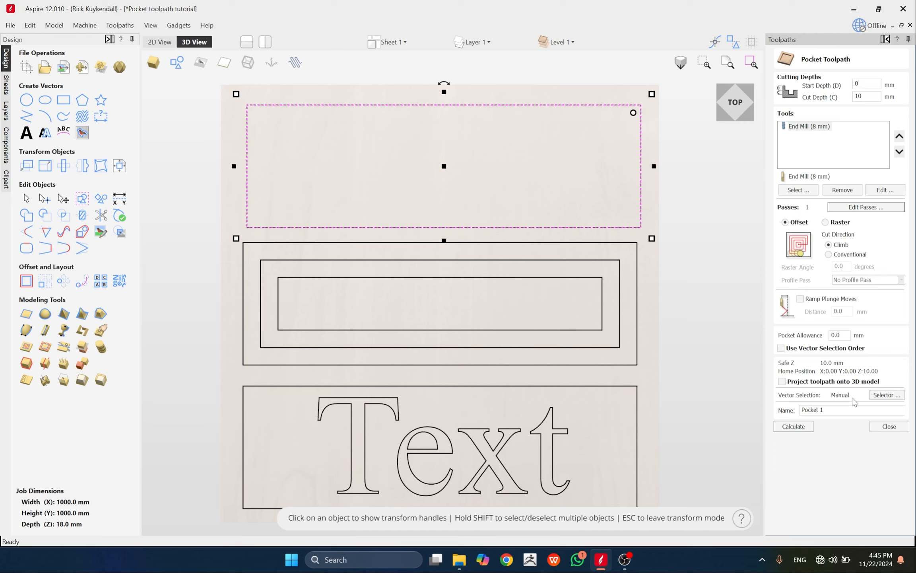
# Calculate the pocket toolpath for the selected upper rectangle and set the preview speed to maximum
pyautogui.click(791, 429)
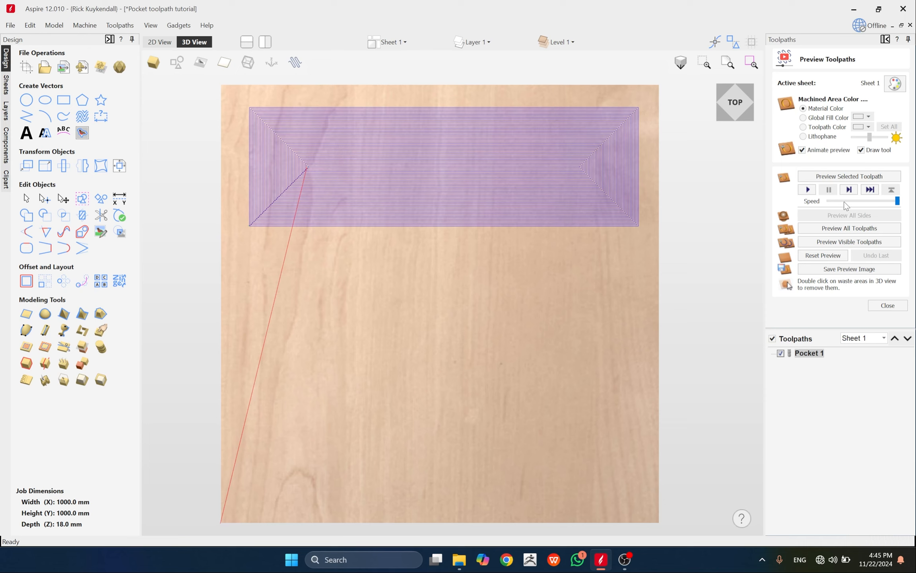
pyautogui.click(854, 204)
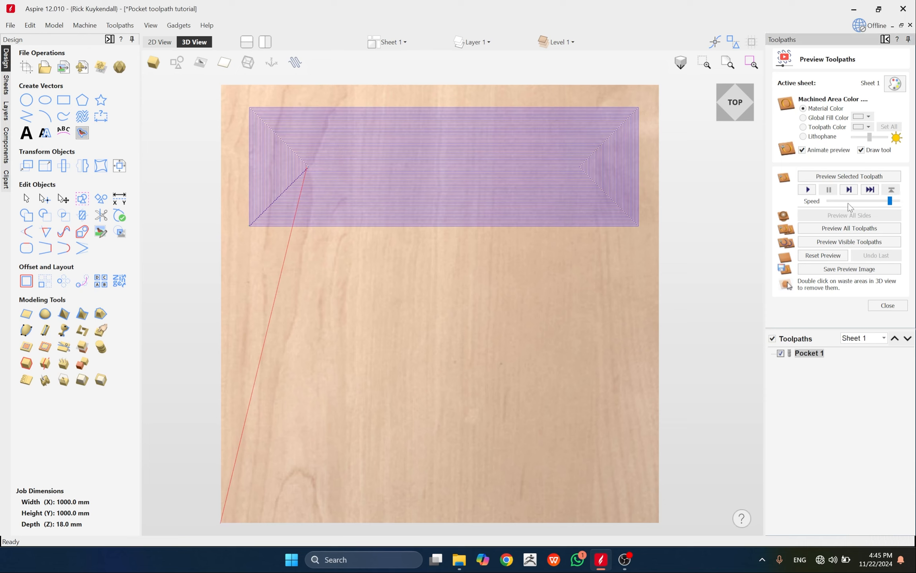
pyautogui.click(845, 203)
pyautogui.moveTo(882, 203); pyautogui.dragTo(908, 202)
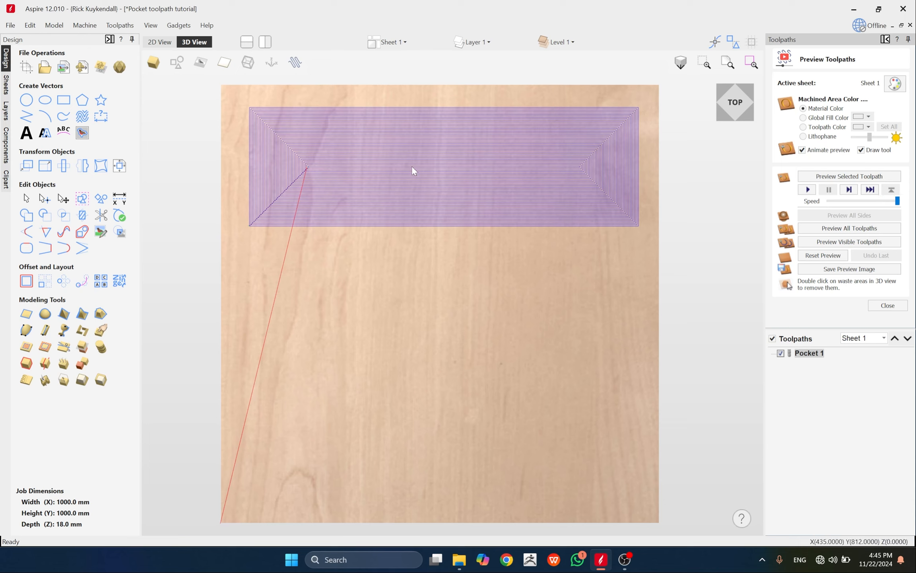
# Hide the Pocket 1 toolpath and try to preview the visible toolpaths
pyautogui.click(833, 245)
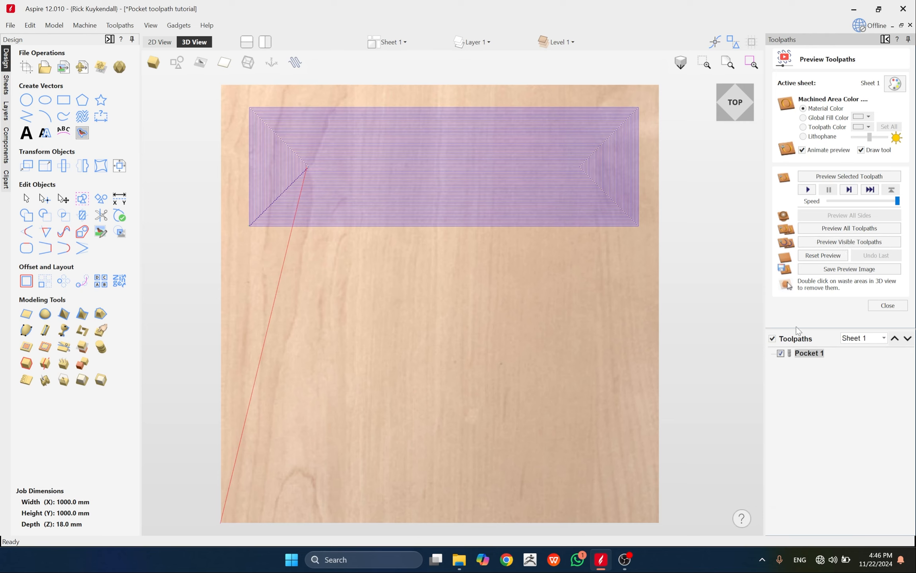
pyautogui.click(780, 353)
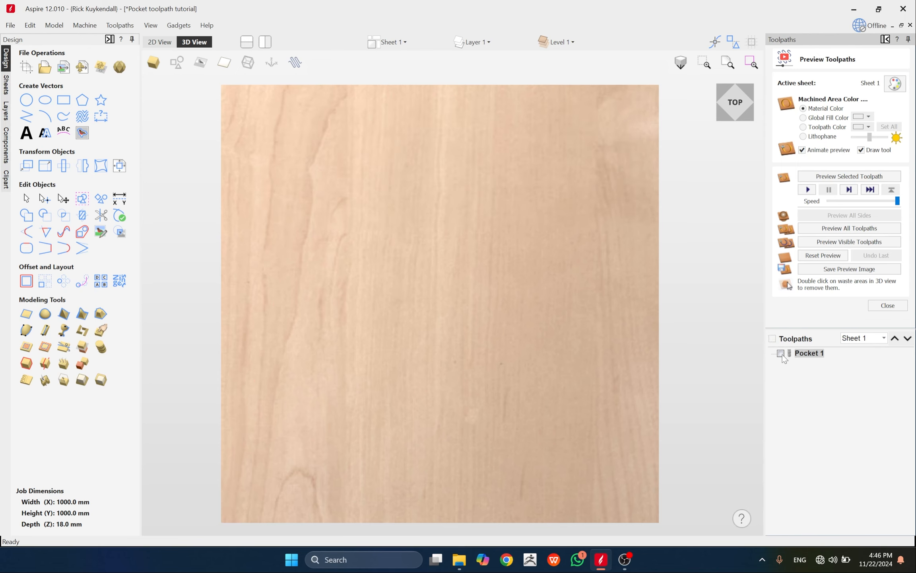
pyautogui.click(780, 353)
pyautogui.click(781, 353)
pyautogui.click(833, 242)
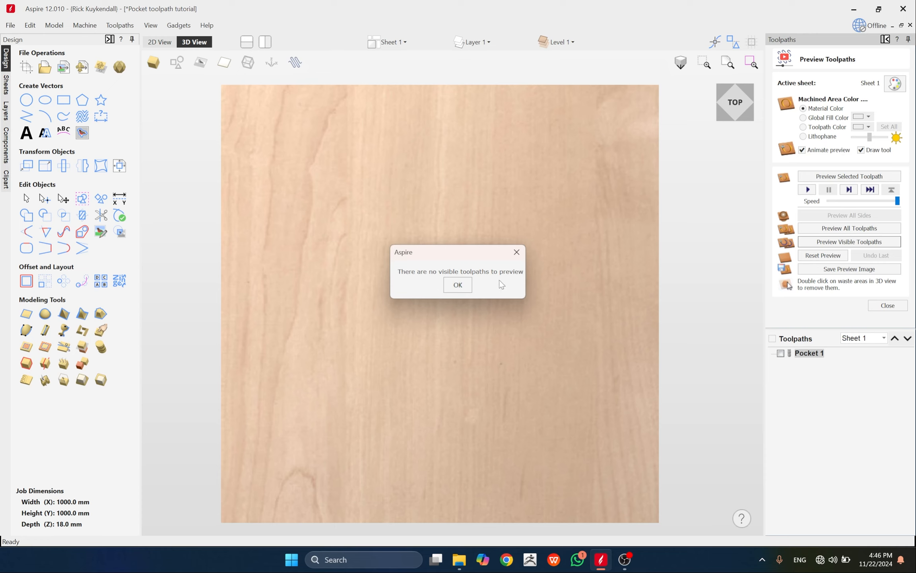
pyautogui.click(460, 282)
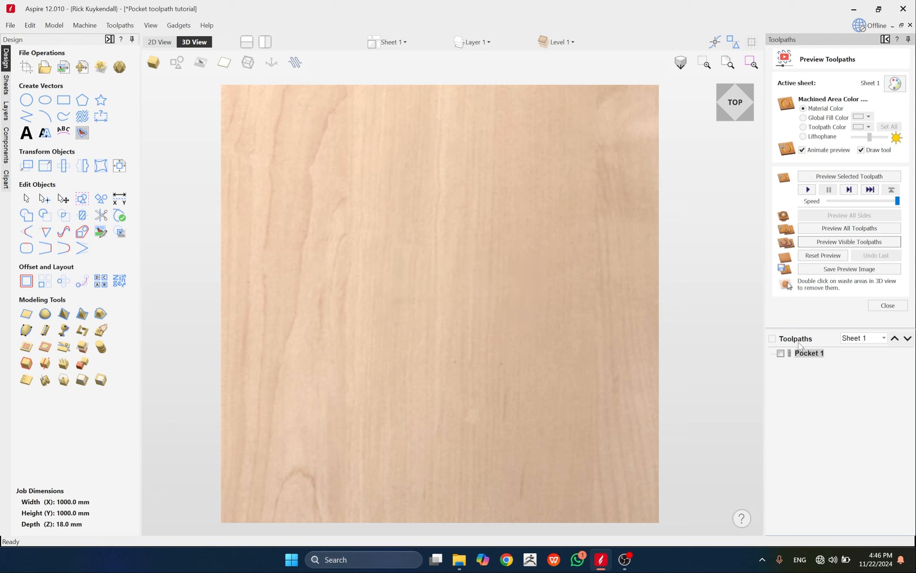
# Show the Pocket 1 toolpath again and preview the visible toolpaths
pyautogui.click(780, 353)
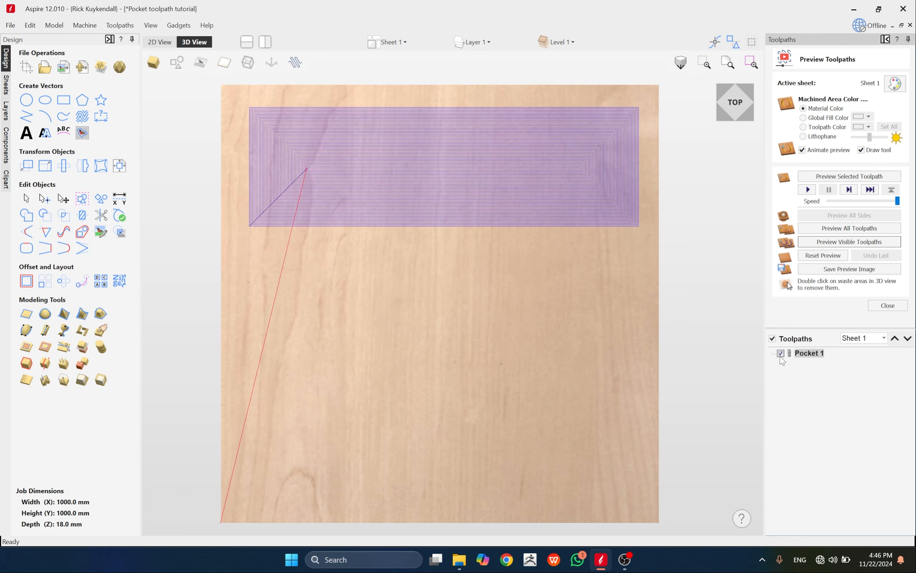
pyautogui.click(838, 244)
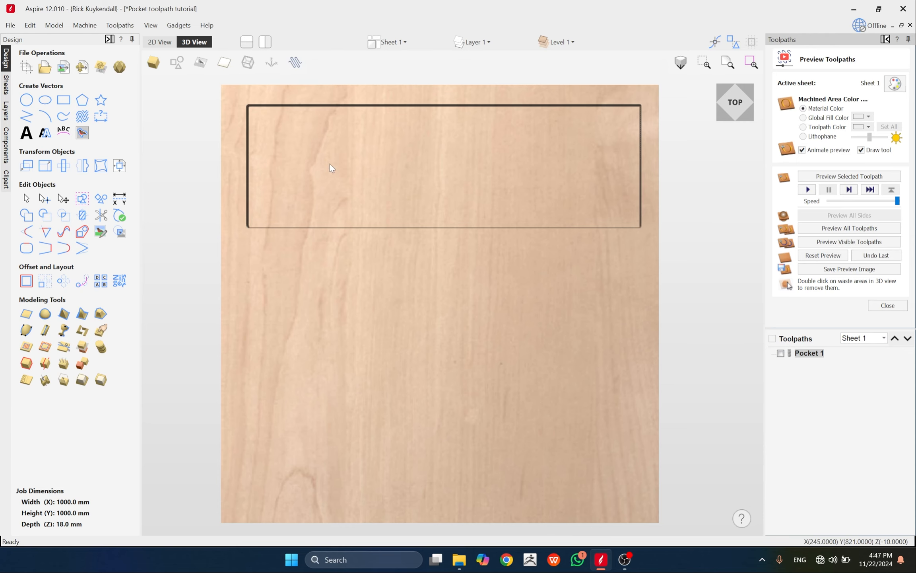
# Examine the previewed pocket in the upper rectangle from isometric, back and top viewpoints
pyautogui.moveTo(329, 163); pyautogui.dragTo(439, 339)
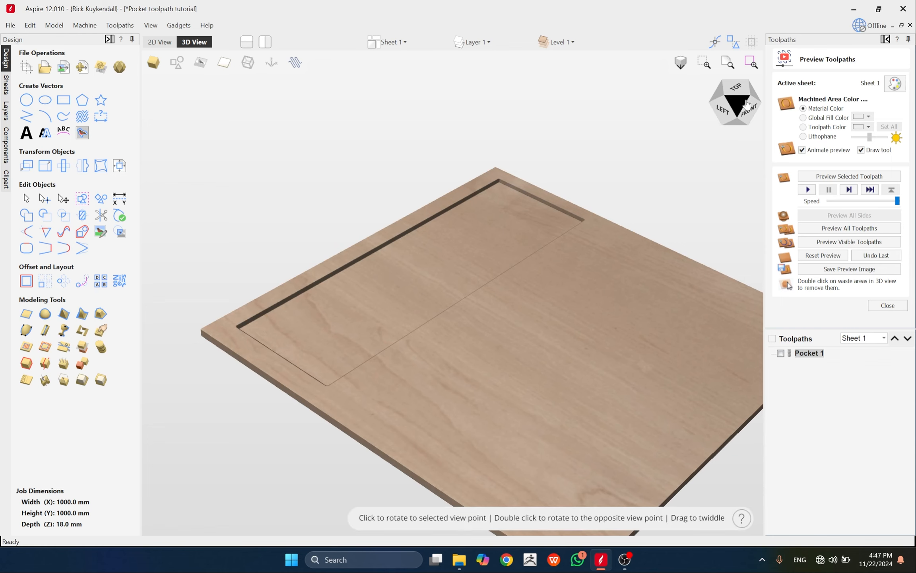
pyautogui.click(736, 110)
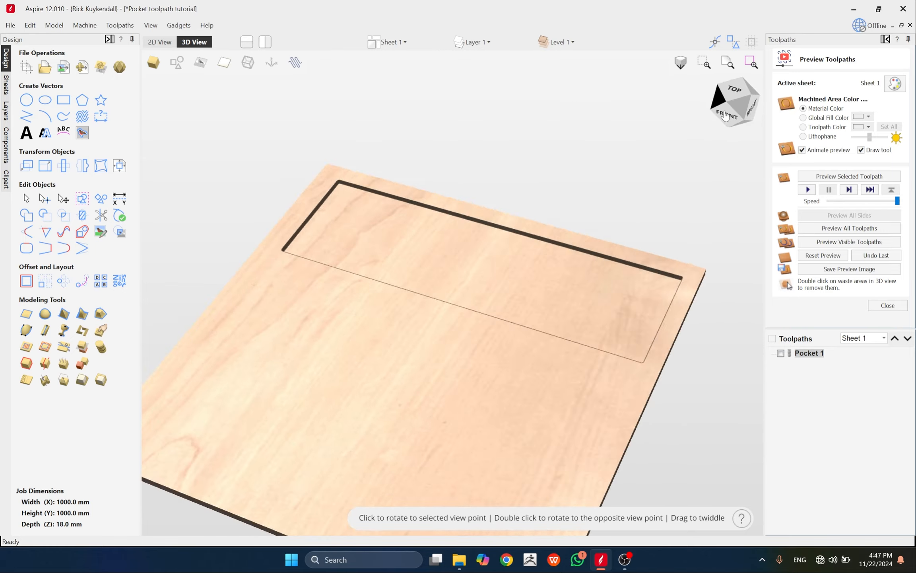
pyautogui.moveTo(728, 100); pyautogui.dragTo(753, 123)
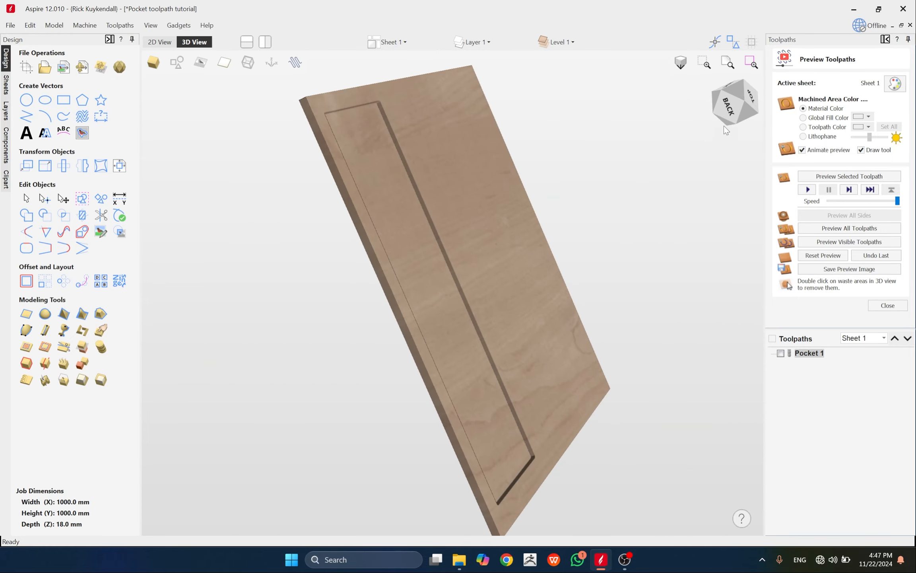
pyautogui.click(729, 109)
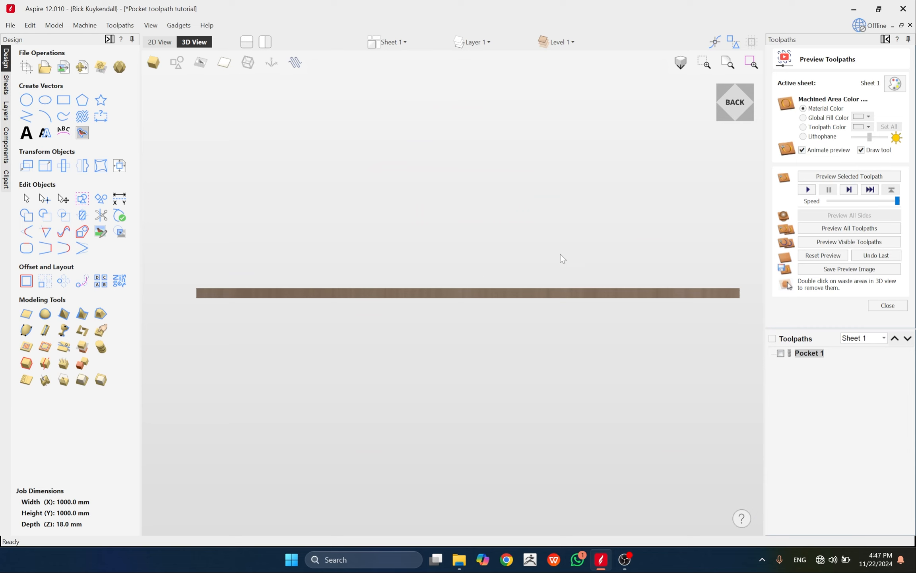
pyautogui.click(744, 110)
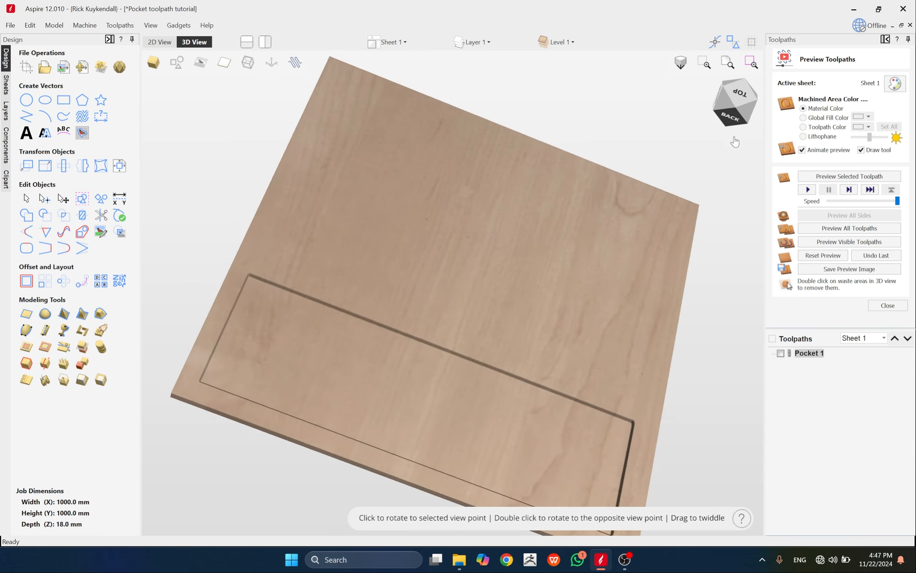
pyautogui.click(744, 112)
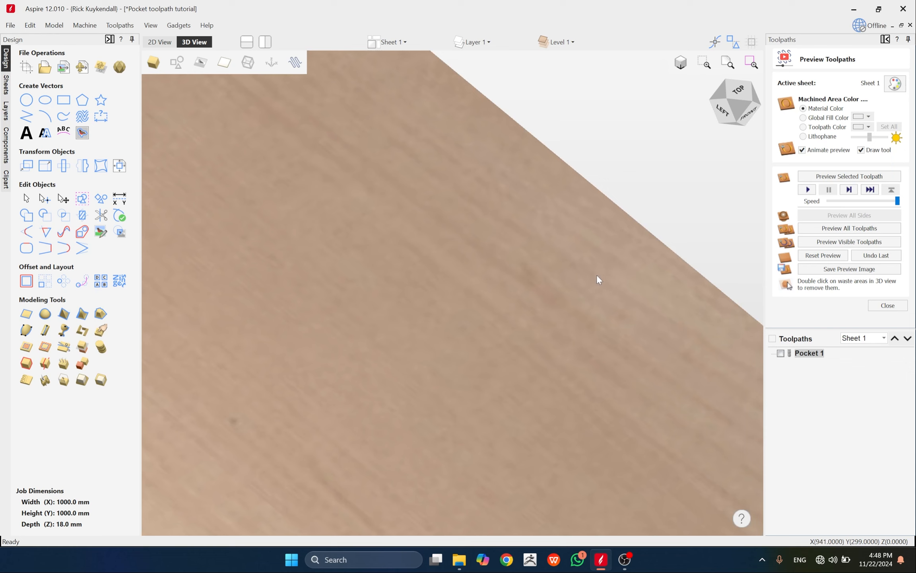
pyautogui.scroll(1, 596, 276)
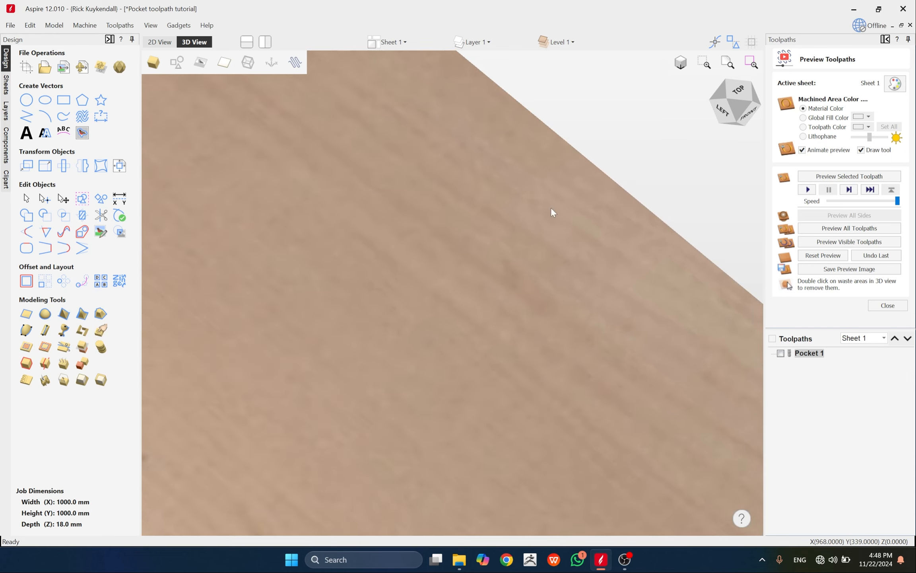
pyautogui.click(680, 63)
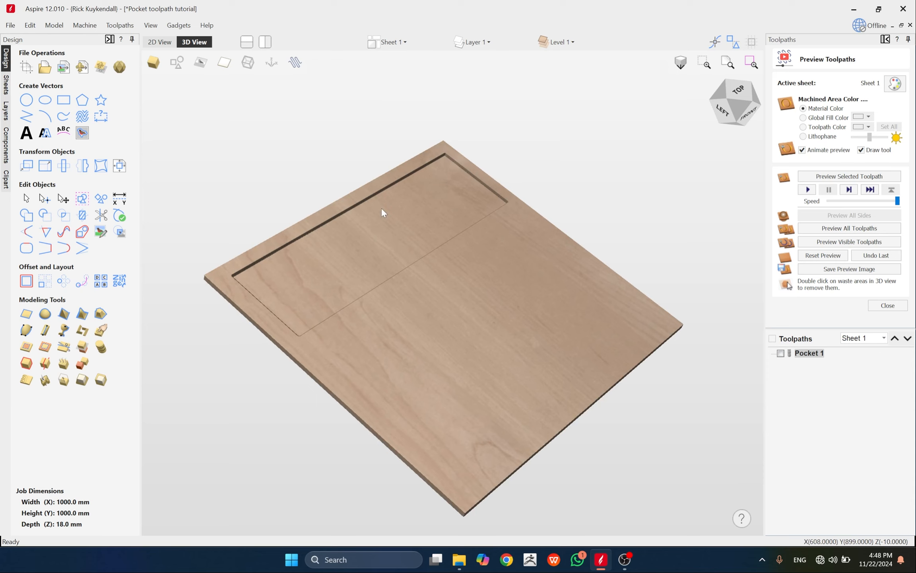
pyautogui.click(743, 95)
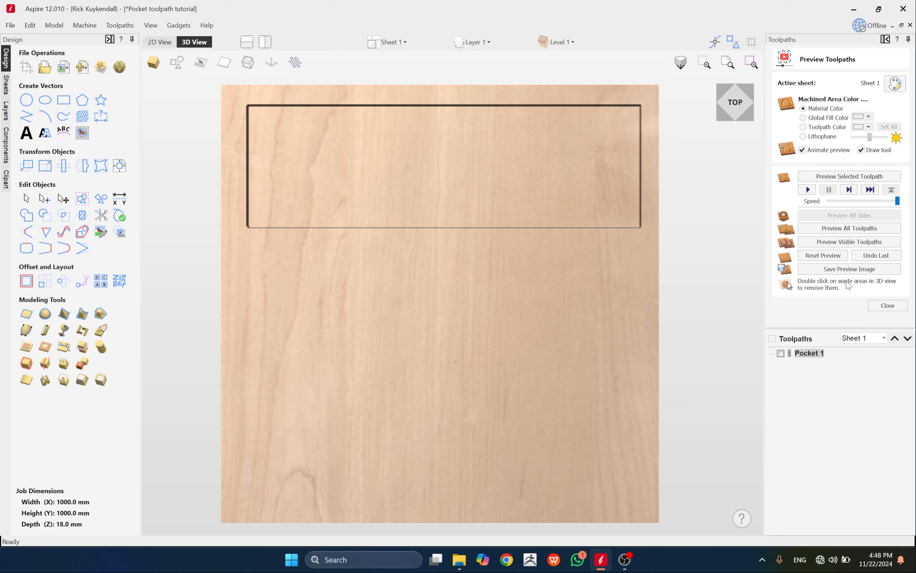
# Reset the preview and replay the Offset pocket simulation at about medium speed, examining the cutter's path
pyautogui.click(809, 256)
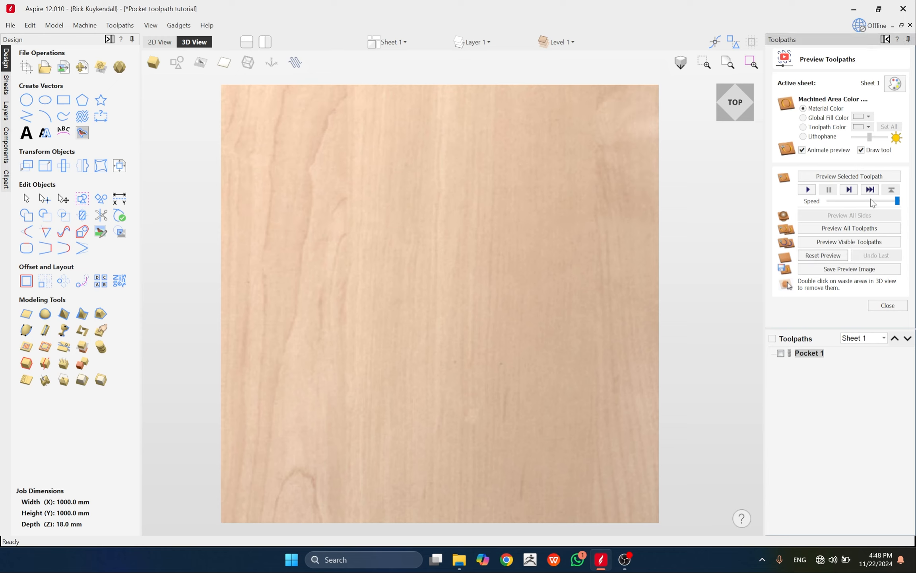
pyautogui.click(850, 201)
pyautogui.click(849, 201)
pyautogui.click(809, 190)
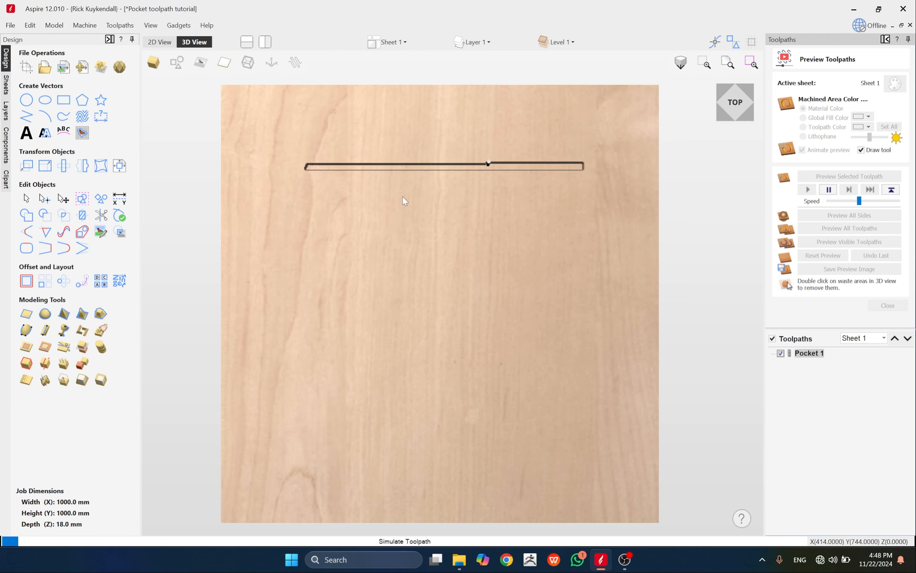
pyautogui.scroll(-1, 324, 188)
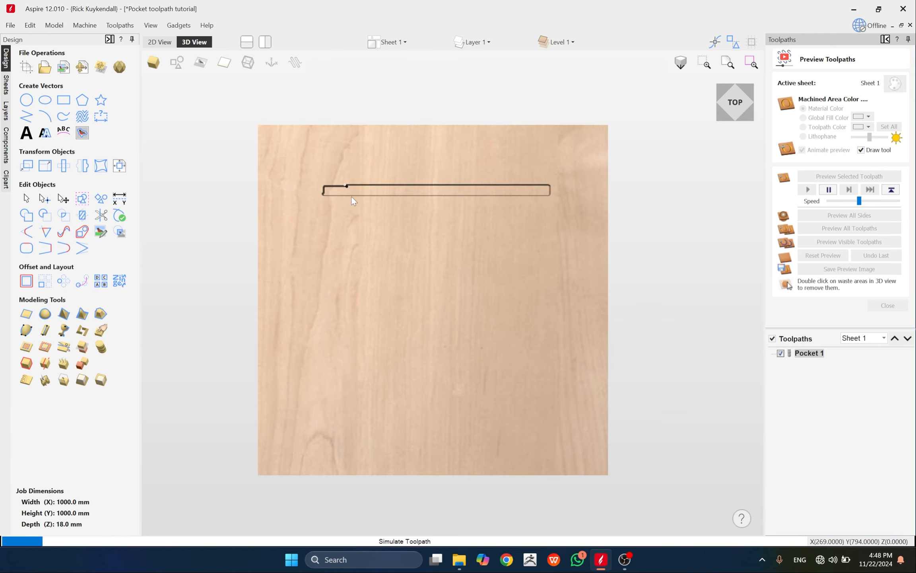
pyautogui.moveTo(735, 104); pyautogui.dragTo(745, 88)
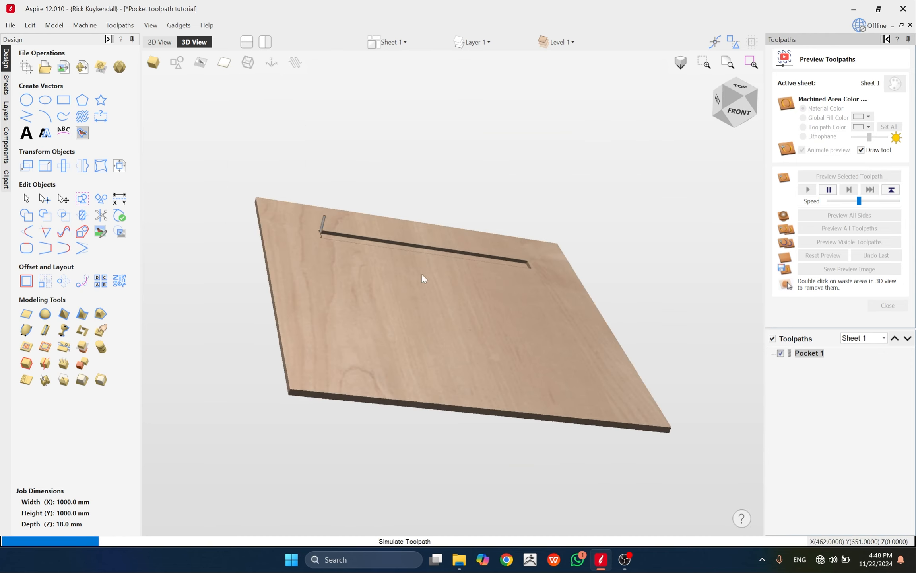
pyautogui.scroll(3, 356, 264)
pyautogui.scroll(-3, 354, 282)
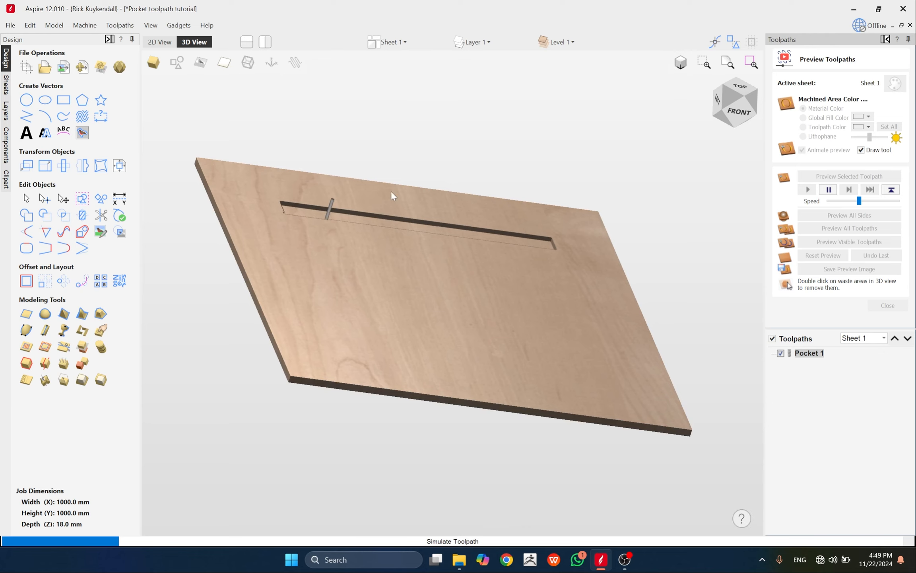
pyautogui.moveTo(353, 299); pyautogui.dragTo(394, 341)
pyautogui.scroll(3, 390, 200)
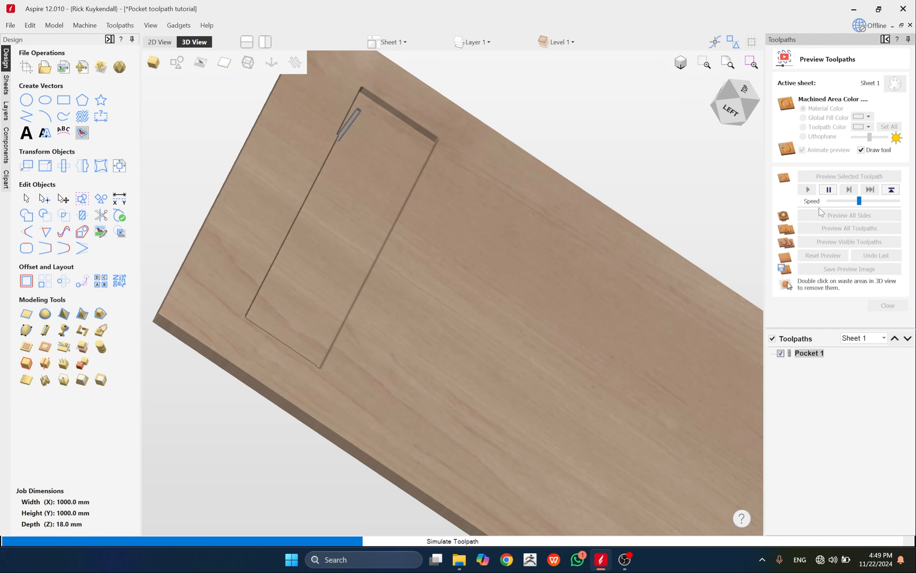
# Reset the preview and reopen the Pocket 1 toolpath for editing
pyautogui.click(829, 256)
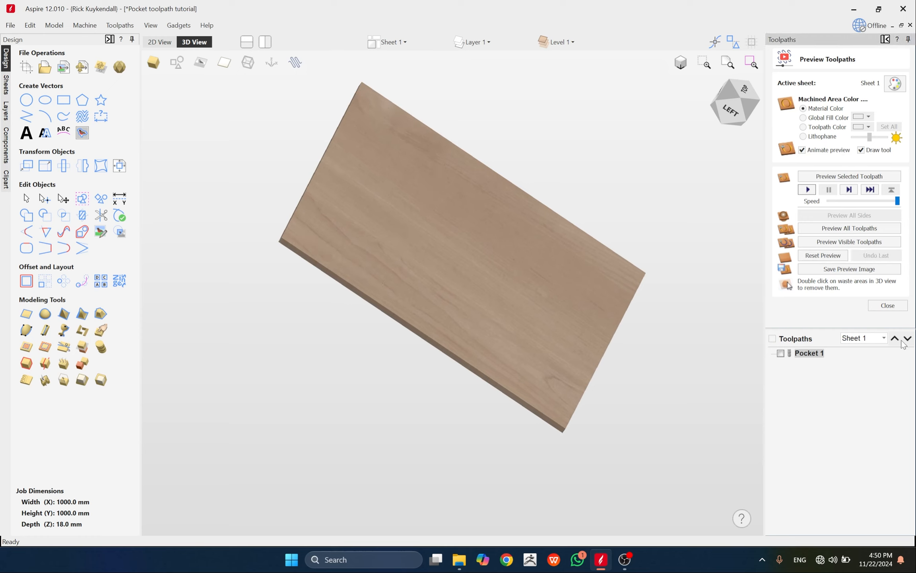
pyautogui.click(887, 305)
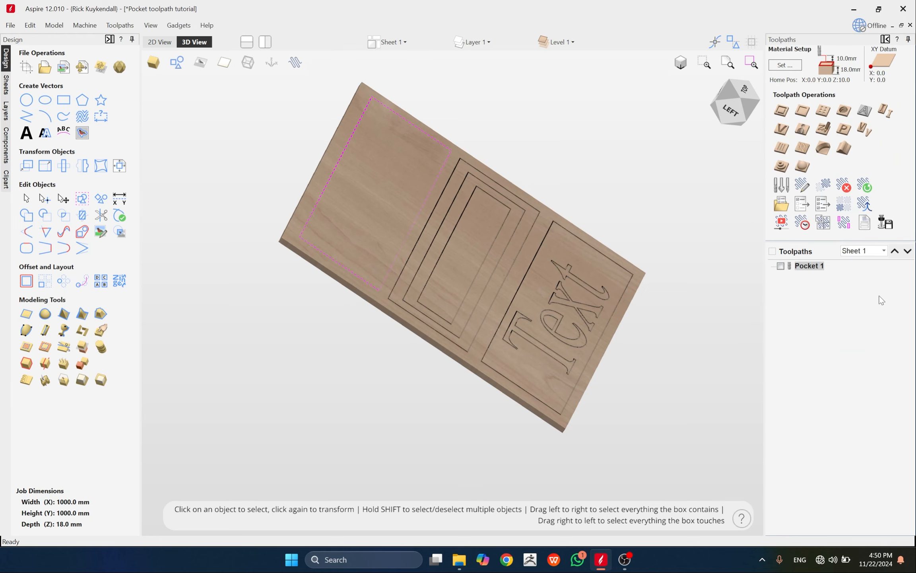
pyautogui.doubleClick(807, 266)
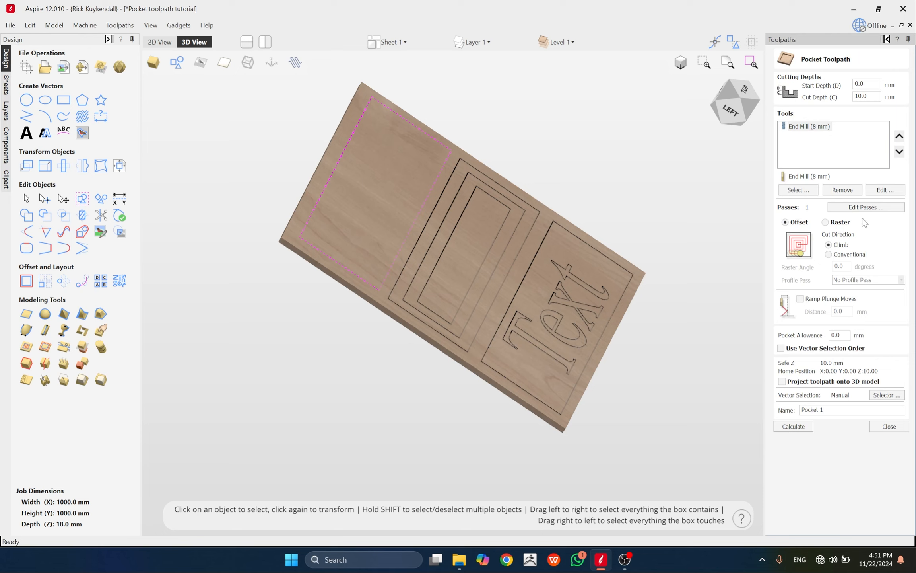
# Switch Pocket 1 to the Raster strategy with No Profile Pass and recalculate the toolpath
pyautogui.click(826, 222)
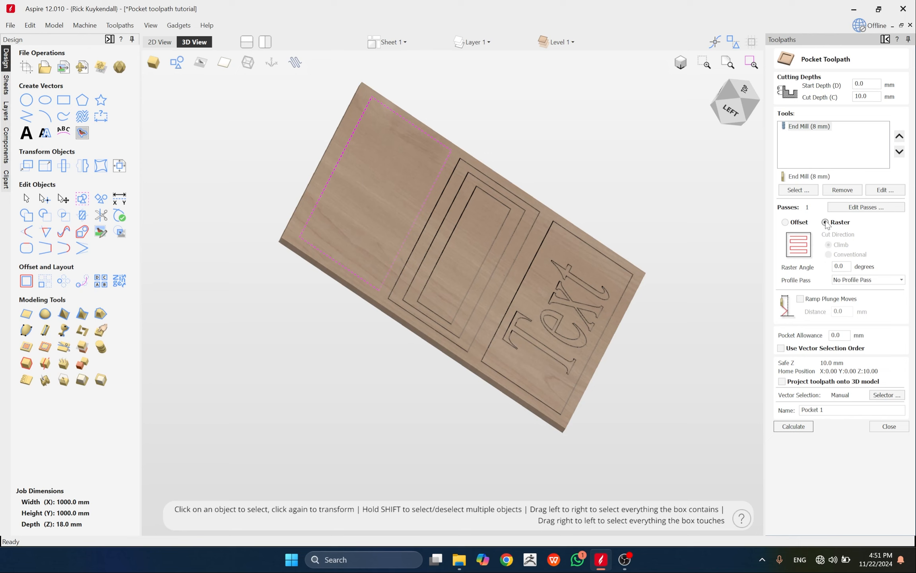
pyautogui.click(842, 267)
pyautogui.click(859, 282)
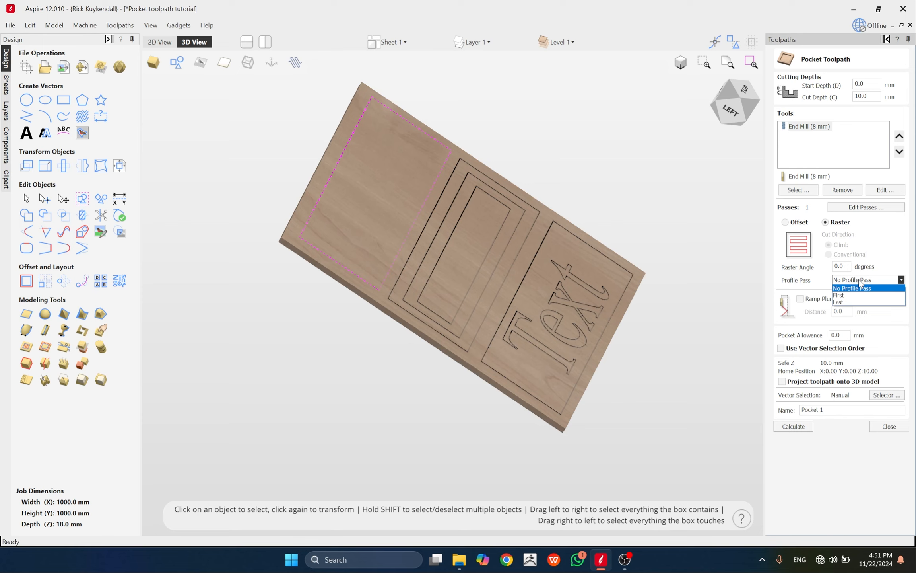
pyautogui.click(803, 280)
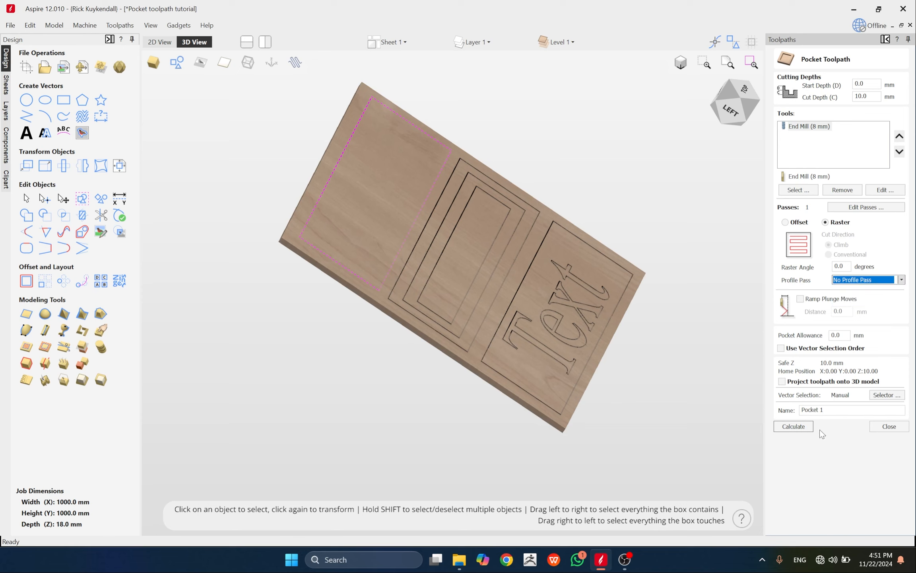
pyautogui.click(793, 426)
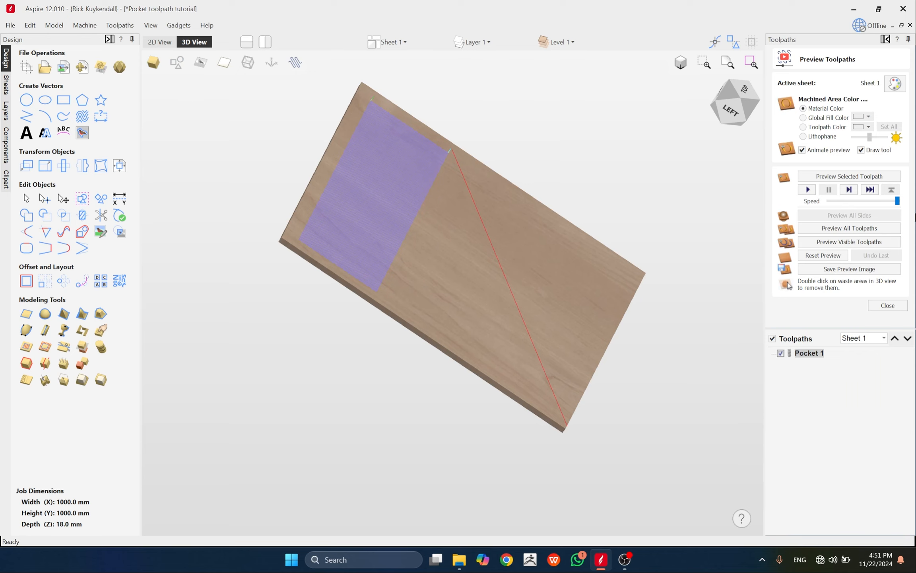
# Lower the preview speed to about medium and play the Raster pocket simulation
pyautogui.click(863, 202)
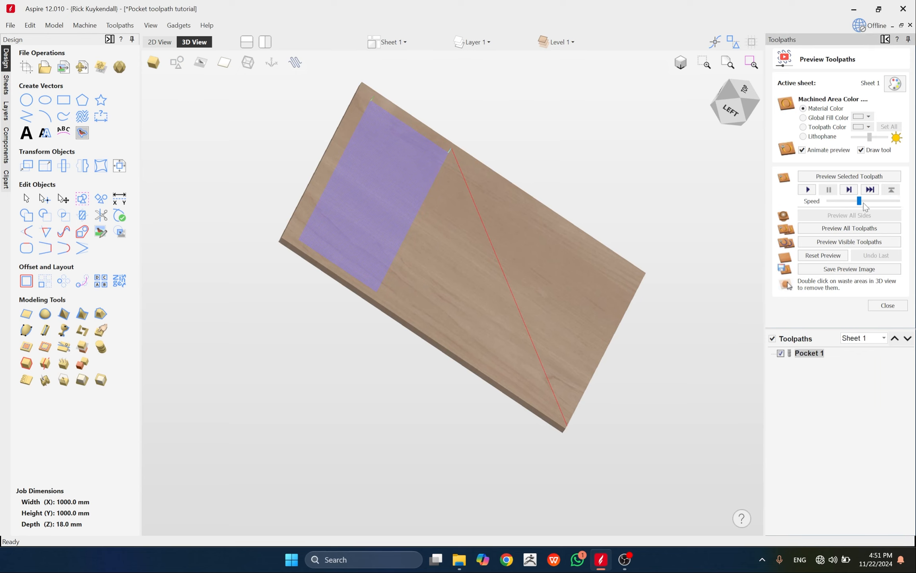
pyautogui.scroll(3, 514, 259)
pyautogui.scroll(-4, 565, 302)
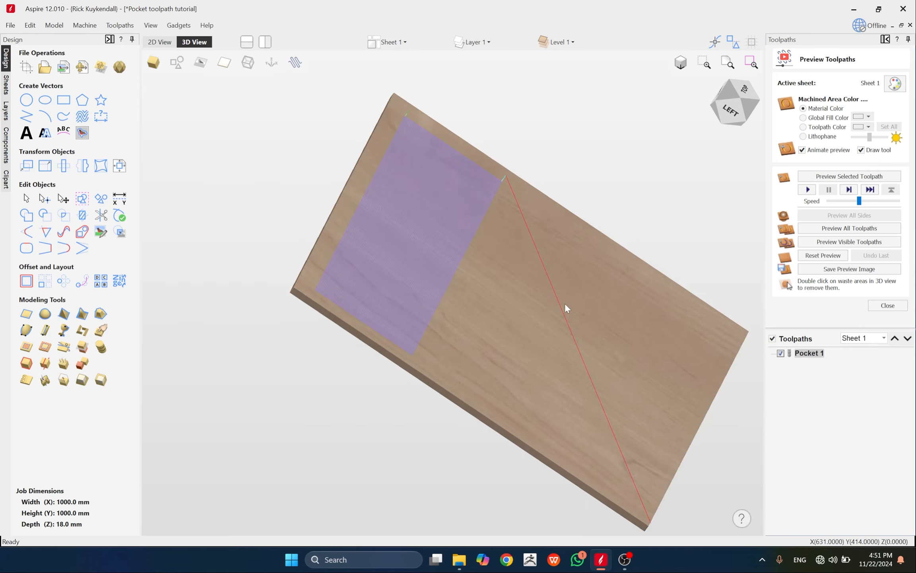
pyautogui.scroll(1, 533, 314)
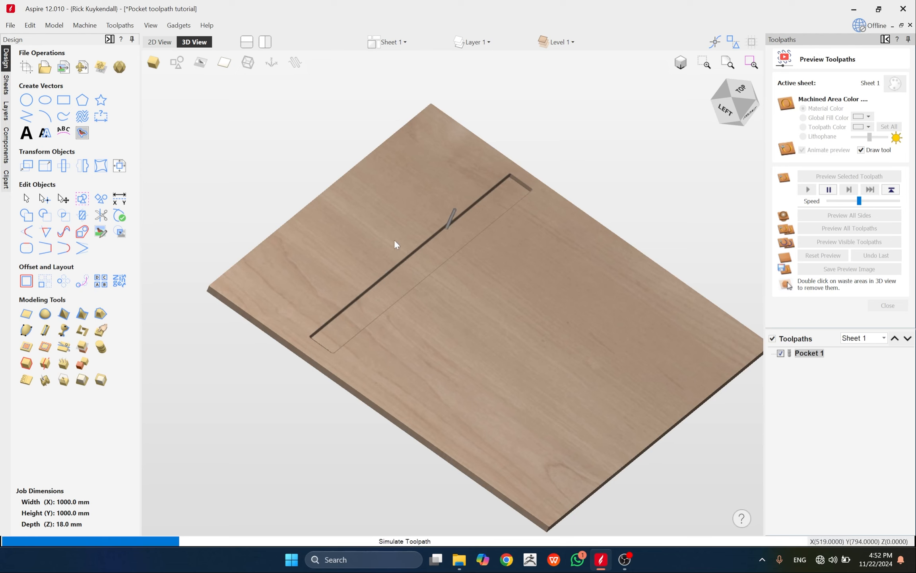
pyautogui.scroll(2, 331, 231)
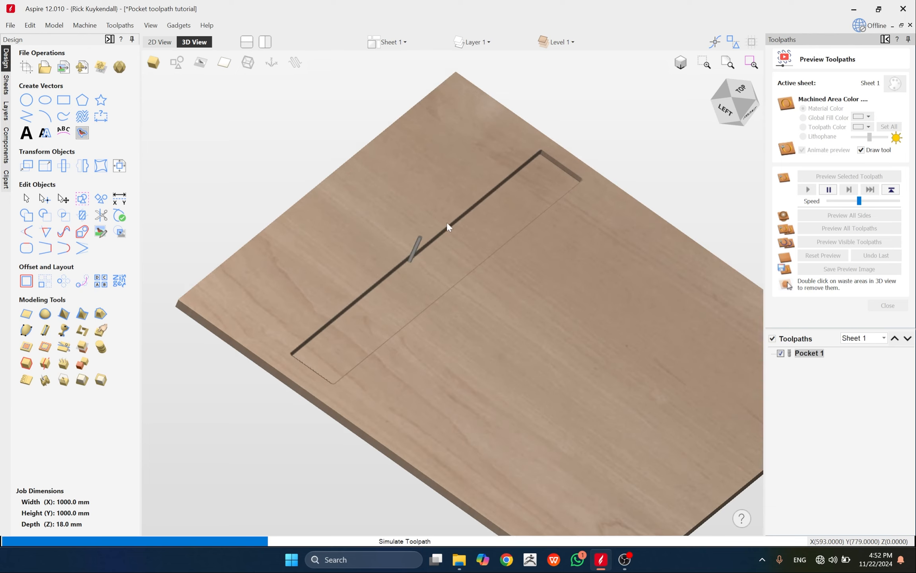
# Examine the short end walls and corners of the raster-cut pocket up close during the simulation
pyautogui.scroll(4, 527, 124)
pyautogui.scroll(-3, 539, 200)
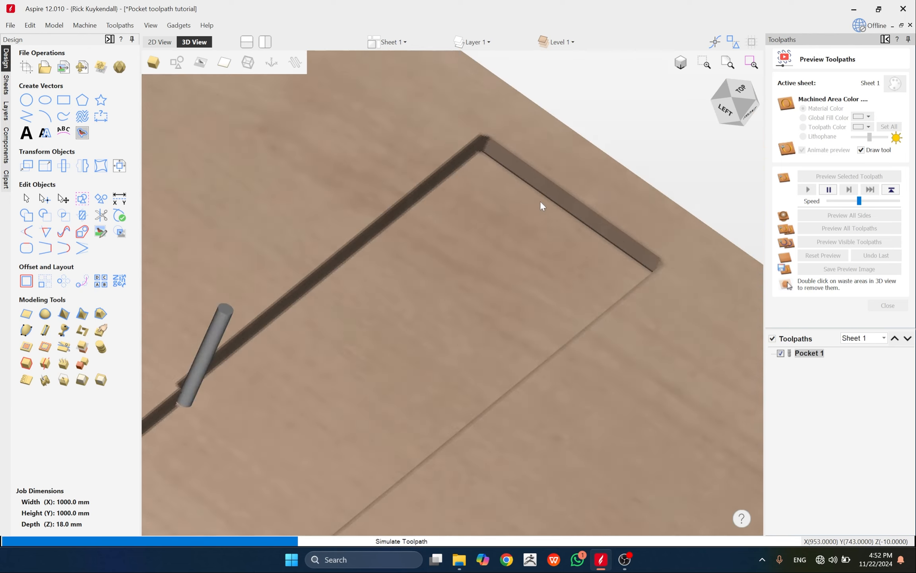
pyautogui.scroll(-5, 493, 237)
pyautogui.scroll(5, 435, 284)
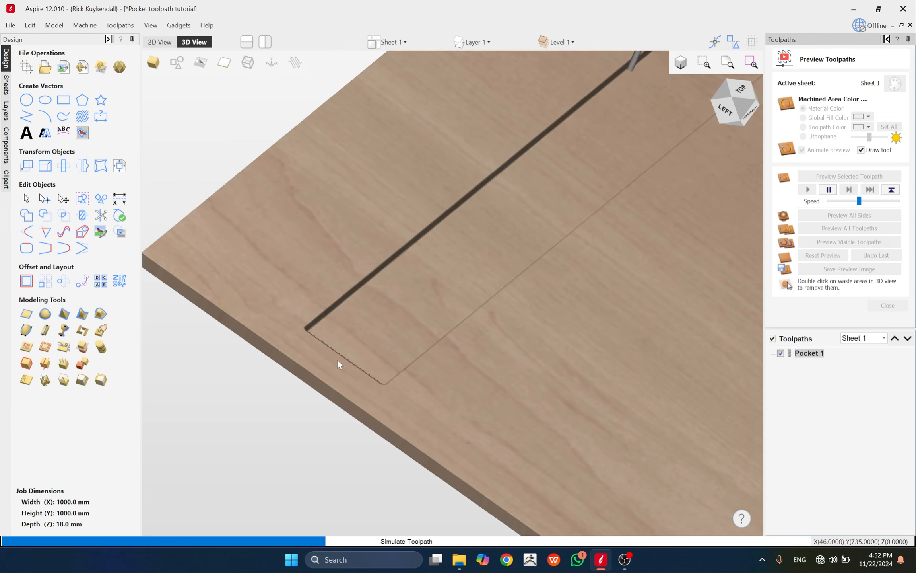
pyautogui.scroll(-1, 364, 359)
pyautogui.moveTo(365, 360); pyautogui.dragTo(318, 392)
pyautogui.scroll(2, 276, 316)
pyautogui.scroll(3, 301, 248)
pyautogui.scroll(2, 294, 167)
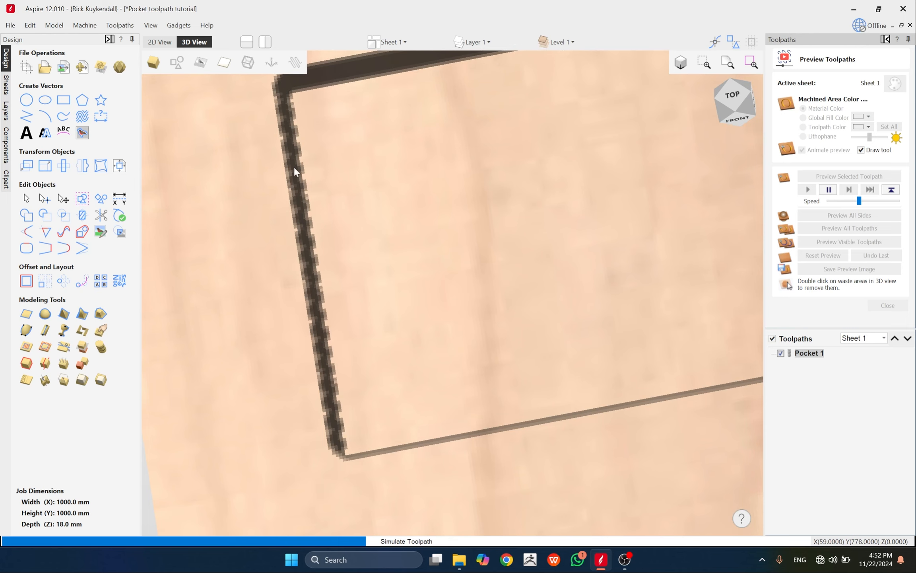
pyautogui.scroll(-3, 298, 342)
pyautogui.moveTo(429, 382); pyautogui.dragTo(375, 259)
pyautogui.scroll(2, 322, 278)
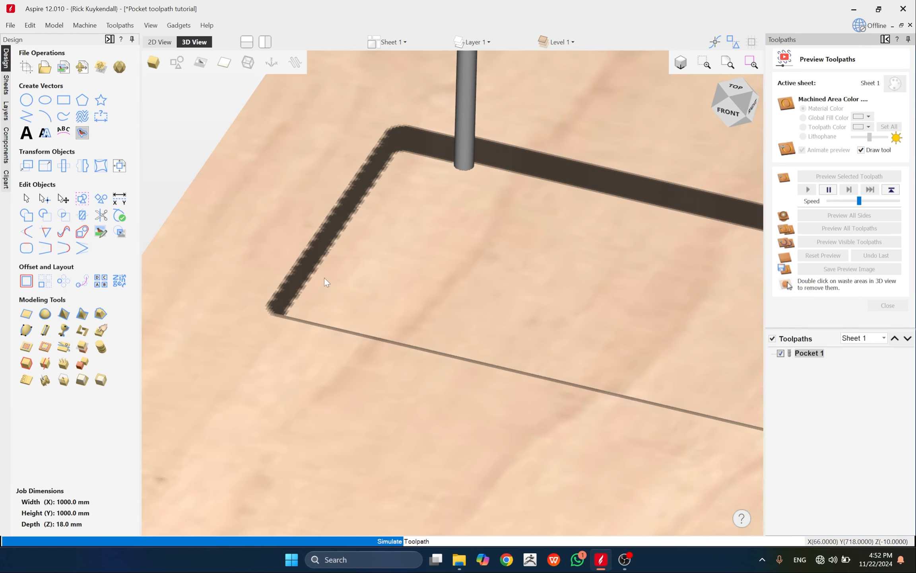
pyautogui.scroll(2, 352, 187)
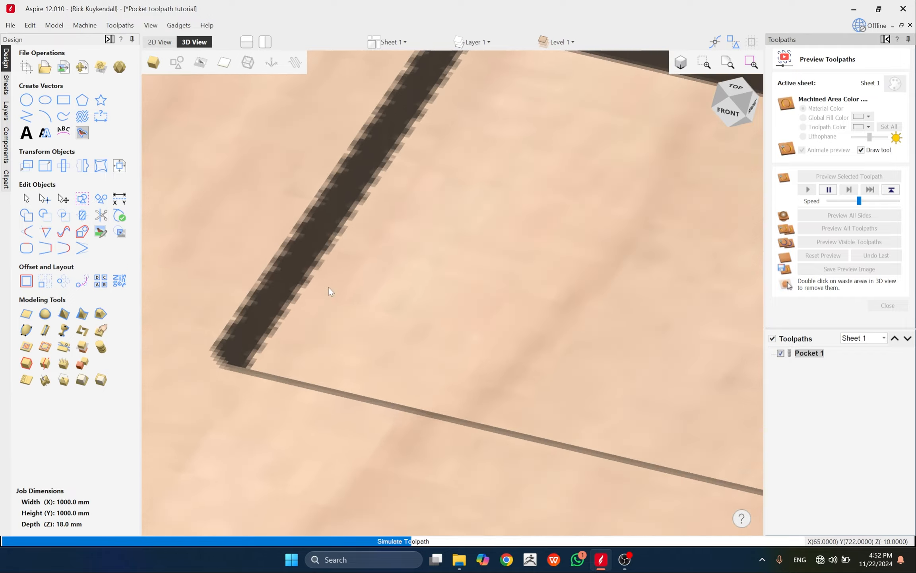
pyautogui.scroll(-5, 318, 312)
pyautogui.moveTo(311, 324); pyautogui.dragTo(348, 387, button='middle')
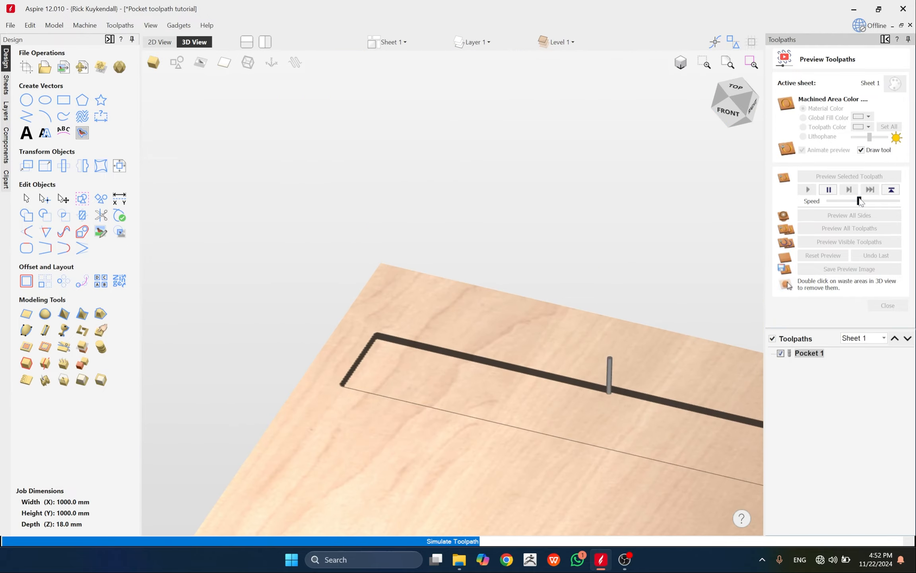
# Raise the preview speed to maximum and let the Raster pocket simulation finish
pyautogui.click(874, 201)
pyautogui.scroll(-5, 760, 275)
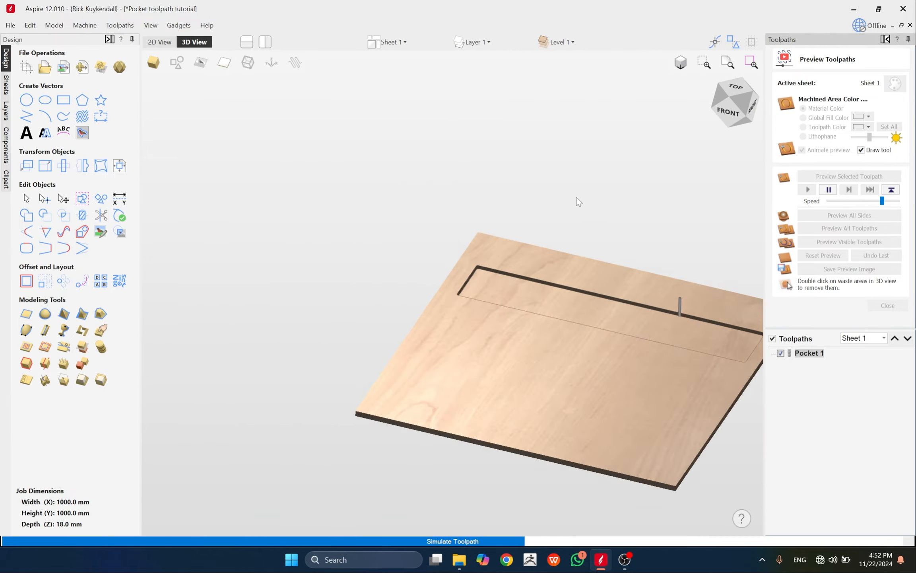
pyautogui.scroll(3, 599, 239)
pyautogui.scroll(4, 599, 239)
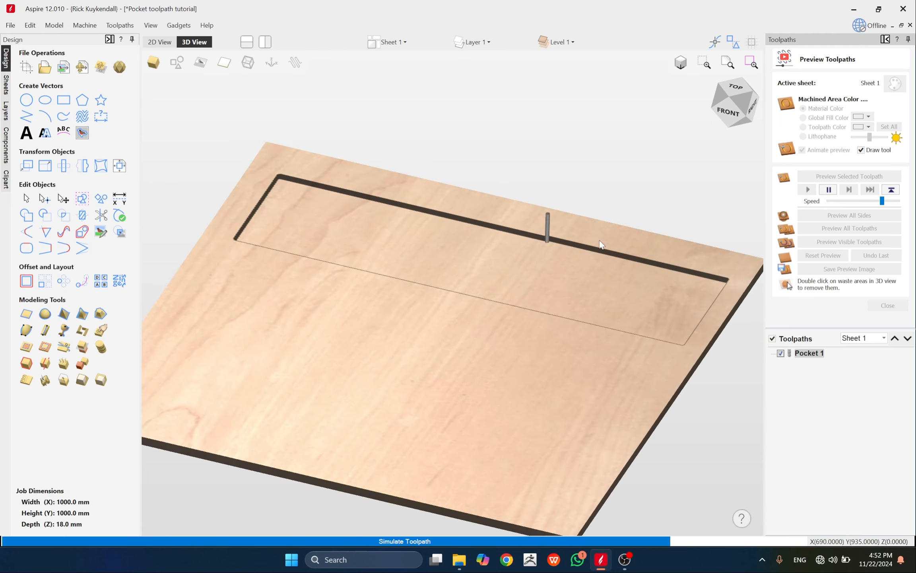
pyautogui.moveTo(882, 201); pyautogui.dragTo(913, 203)
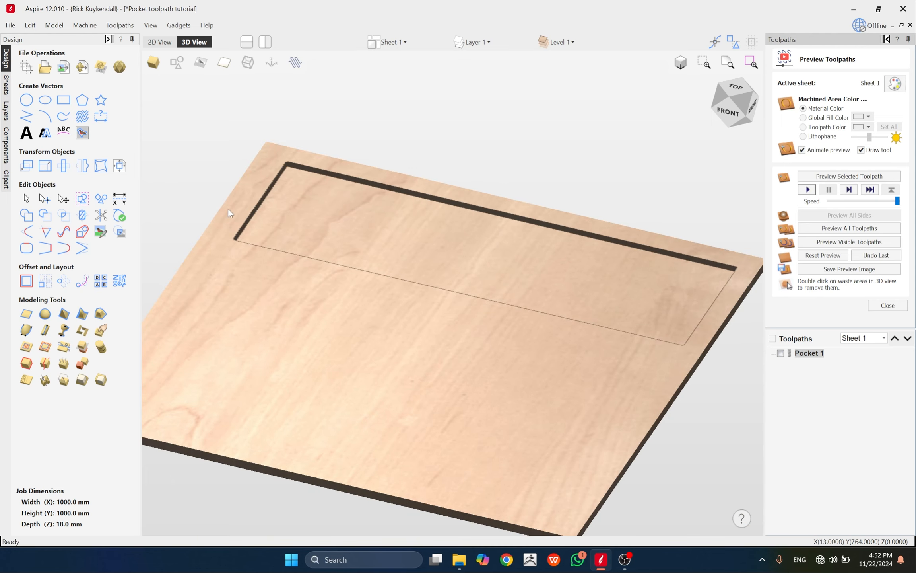
# Examine the short end wall of the finished raster-cut pocket up close
pyautogui.scroll(3, 238, 190)
pyautogui.scroll(4, 270, 207)
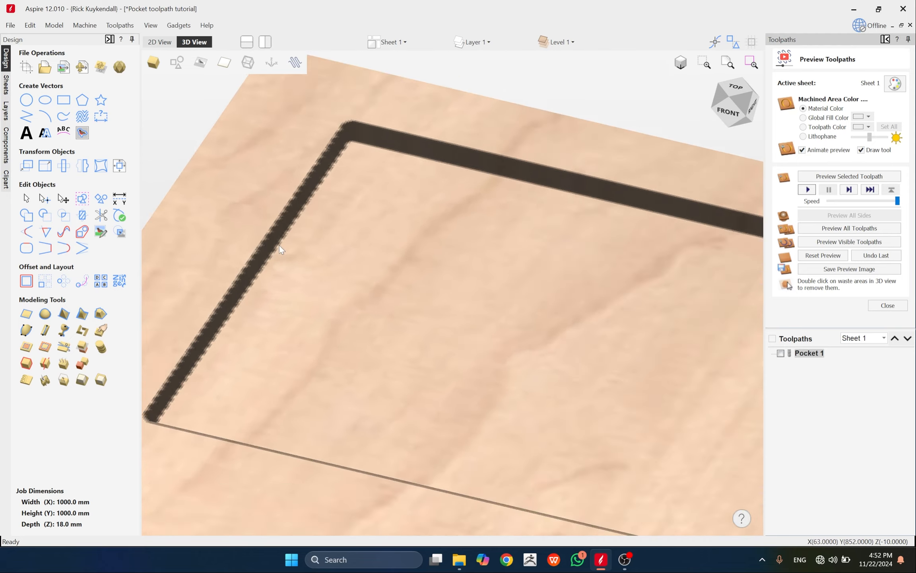
pyautogui.scroll(-5, 317, 290)
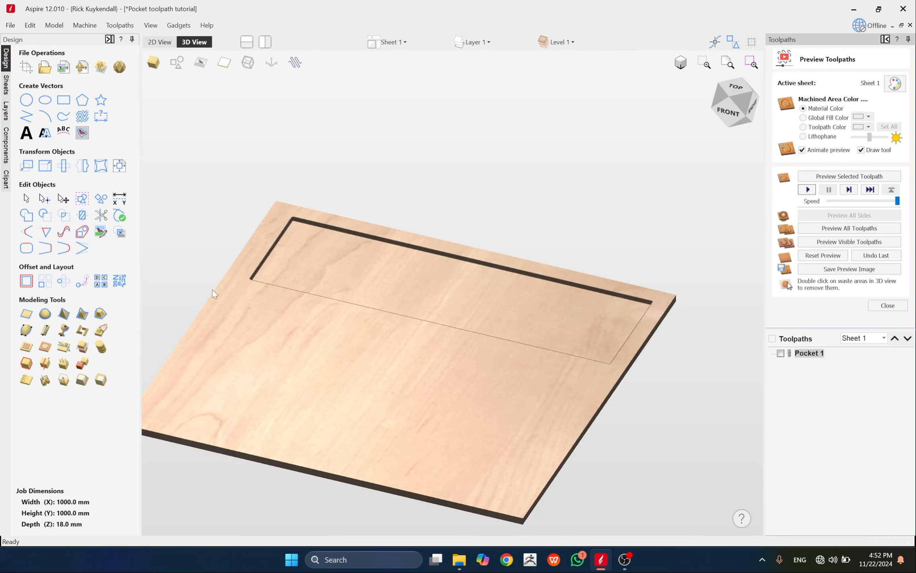
pyautogui.scroll(6, 213, 289)
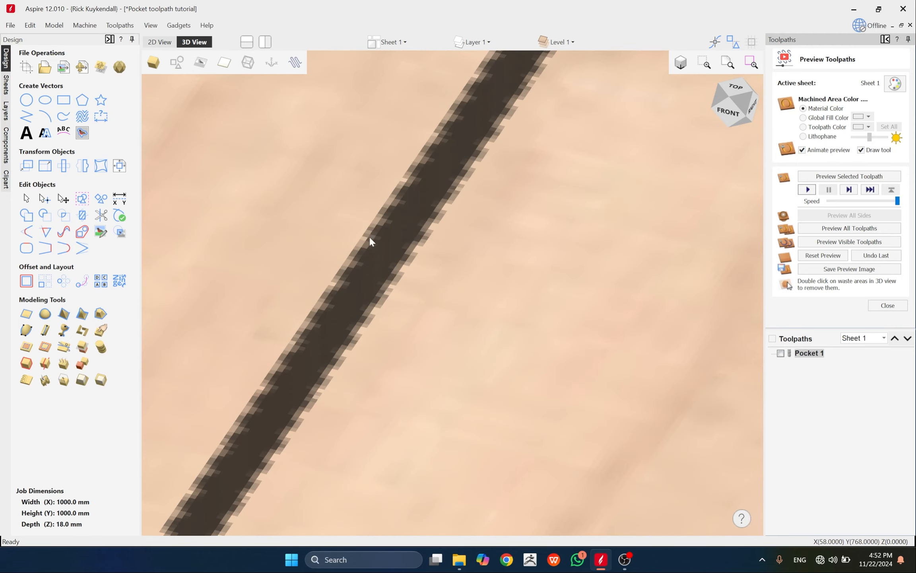
pyautogui.scroll(-5, 339, 296)
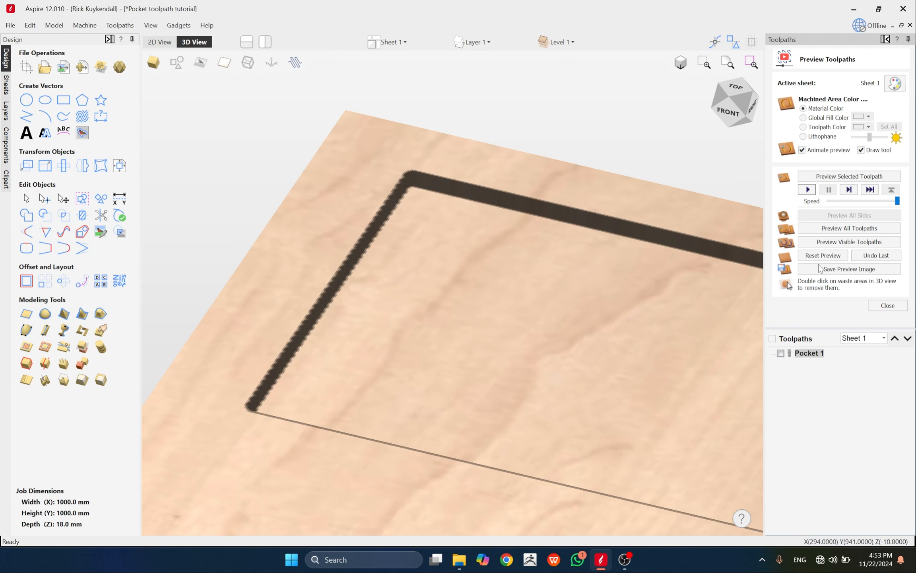
# Reset the toolpath preview to uncut material and close the preview
pyautogui.click(890, 305)
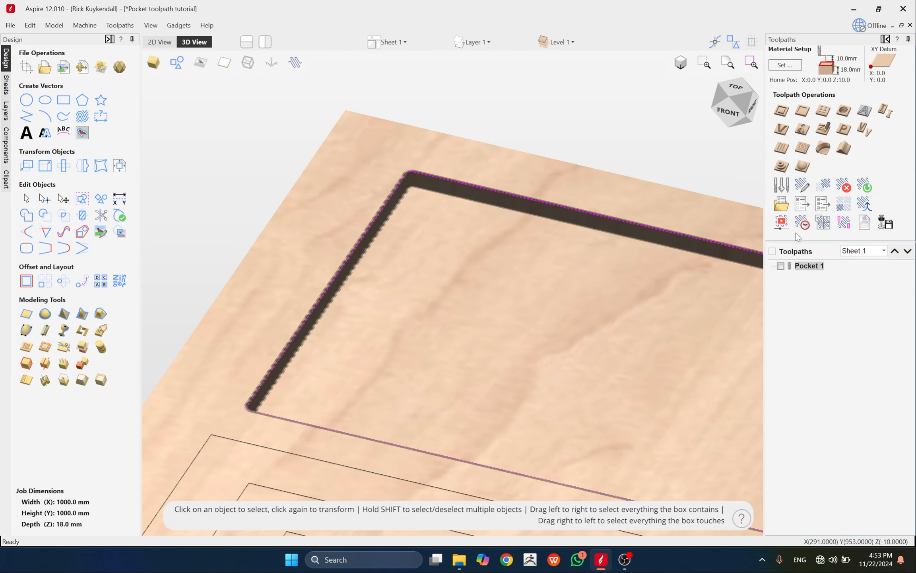
pyautogui.click(781, 222)
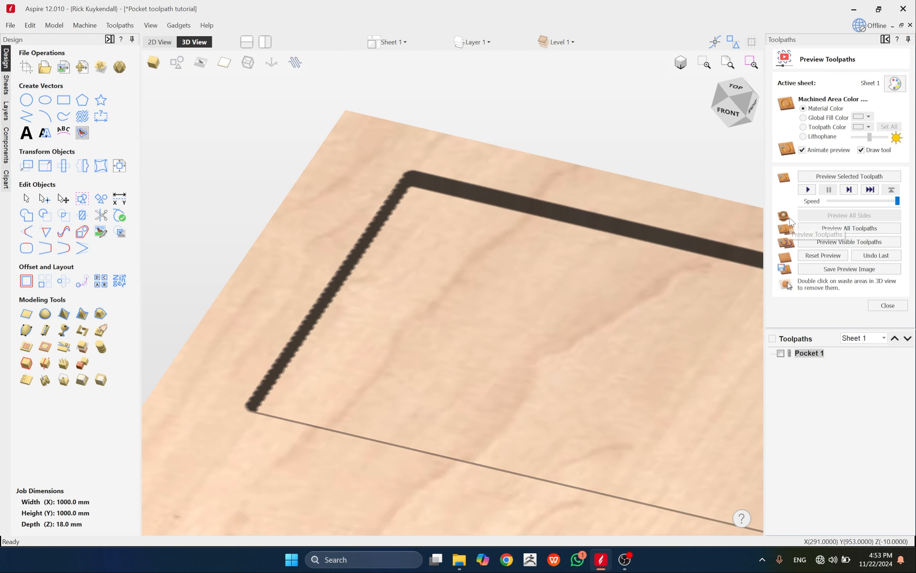
pyautogui.click(810, 256)
pyautogui.click(886, 305)
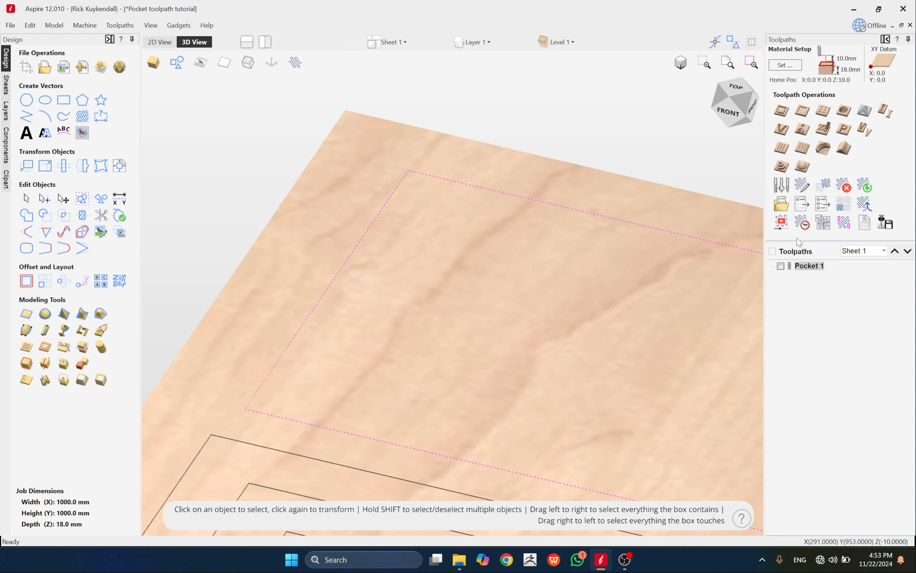
# Edit Pocket 1 to run its raster profile pass Last and recalculate the toolpath
pyautogui.doubleClick(808, 266)
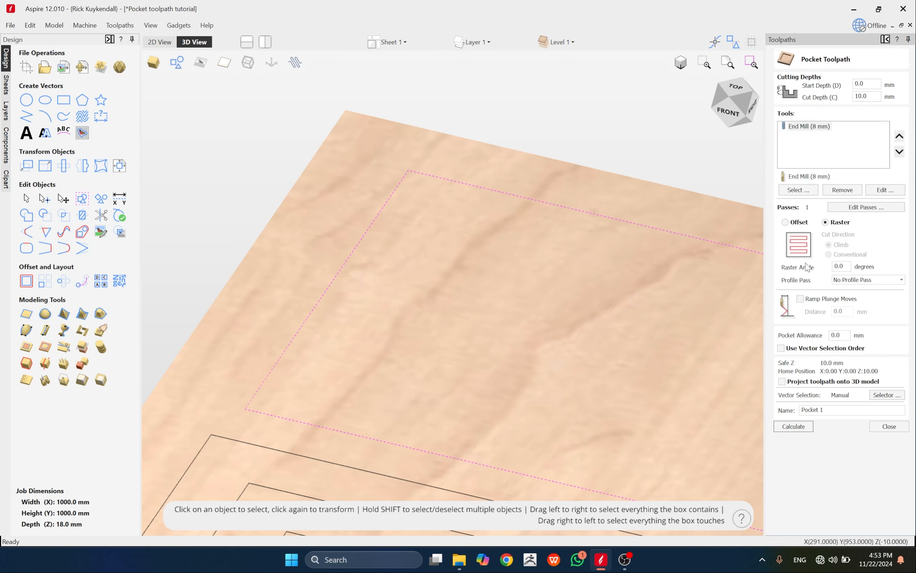
pyautogui.click(854, 280)
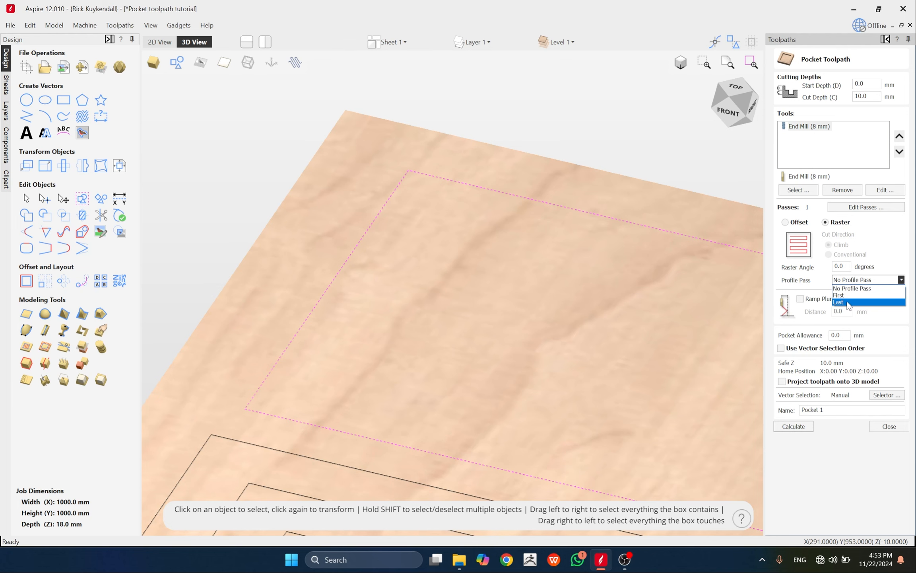
pyautogui.click(848, 302)
pyautogui.scroll(-2, 486, 264)
pyautogui.scroll(-2, 504, 290)
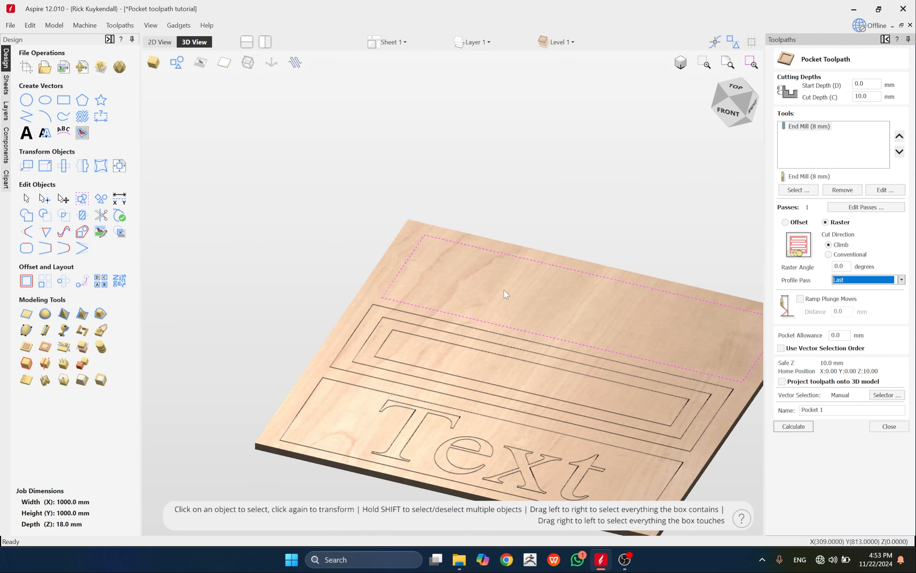
pyautogui.scroll(-2, 504, 294)
pyautogui.scroll(1, 636, 324)
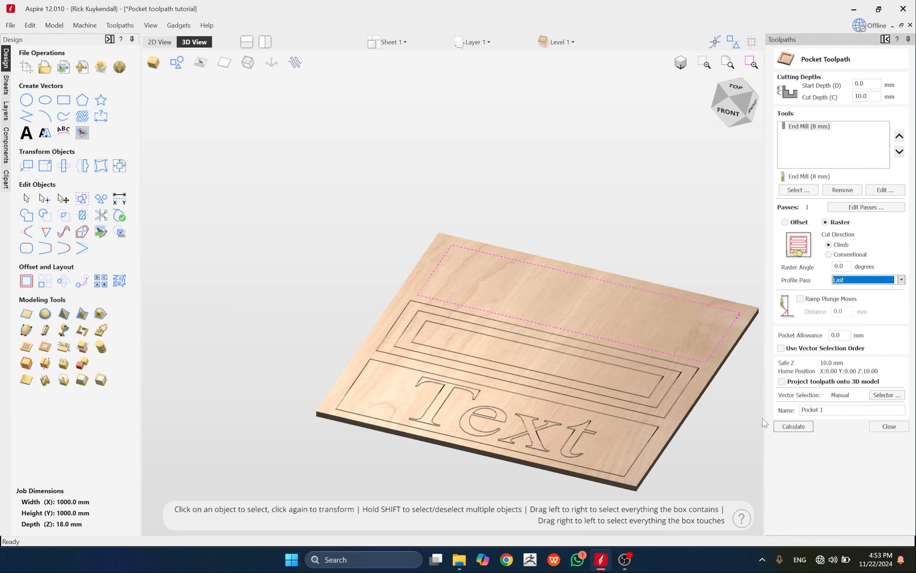
pyautogui.click(793, 426)
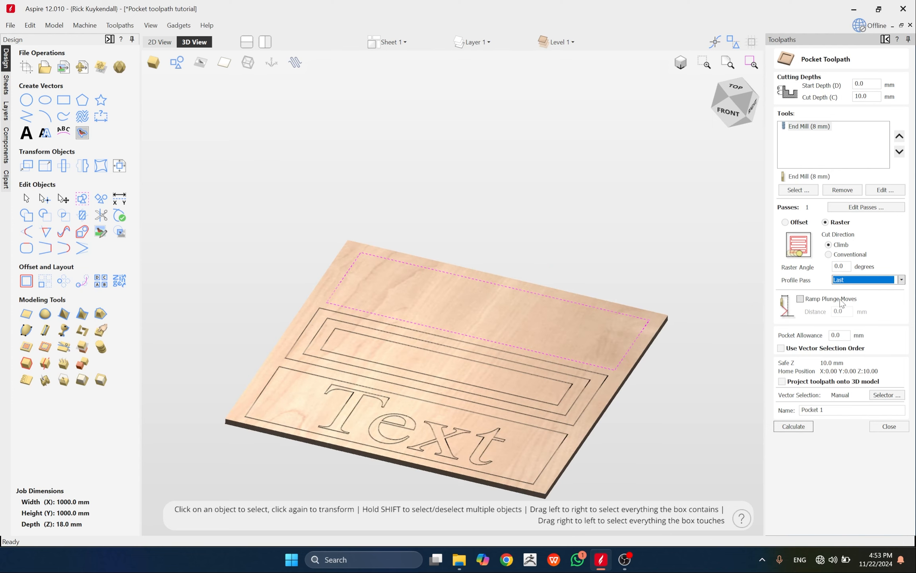
pyautogui.click(794, 426)
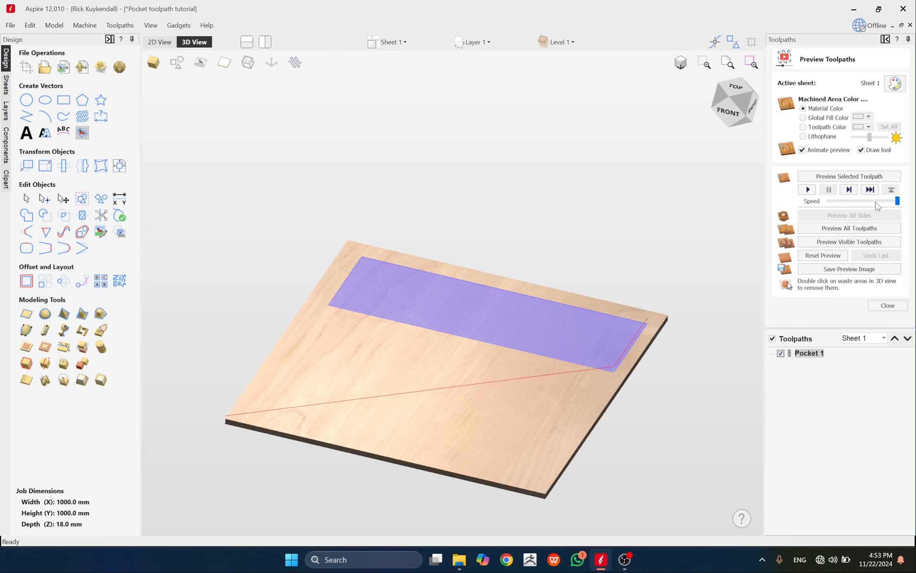
# Reduce the preview speed and play the Raster pocket simulation with the Last profile pass, viewing the upper rectangle from above
pyautogui.click(855, 201)
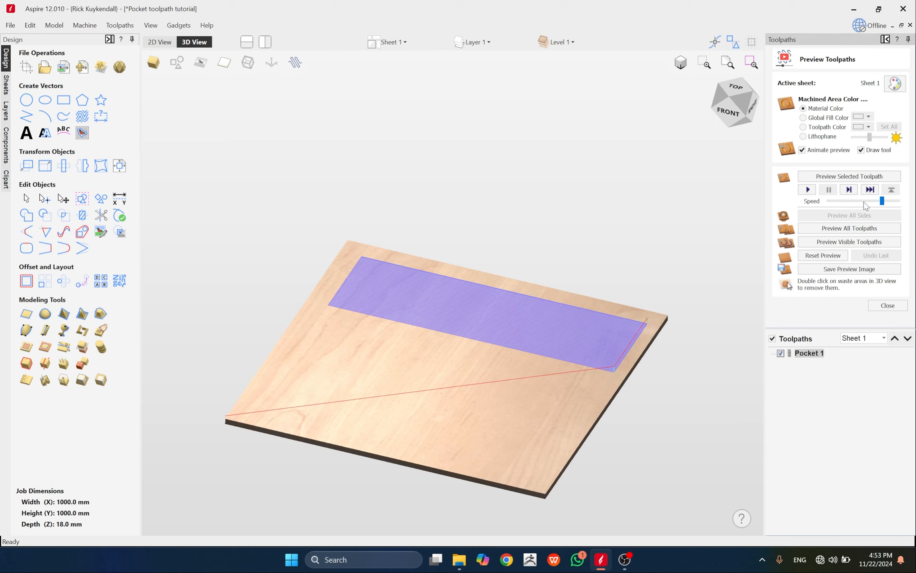
pyautogui.click(864, 201)
pyautogui.click(807, 189)
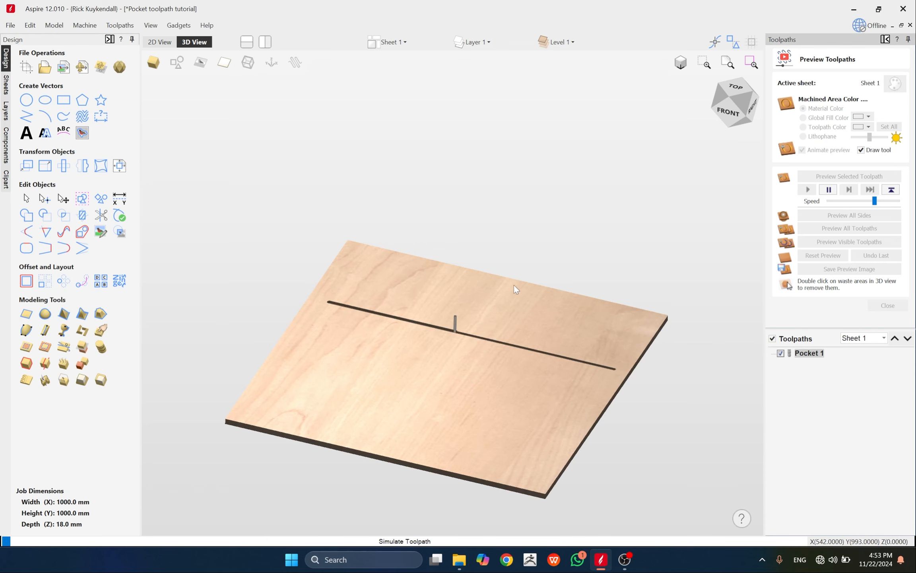
pyautogui.scroll(3, 489, 324)
pyautogui.scroll(-4, 444, 274)
pyautogui.scroll(3, 474, 302)
pyautogui.moveTo(345, 250); pyautogui.dragTo(378, 277)
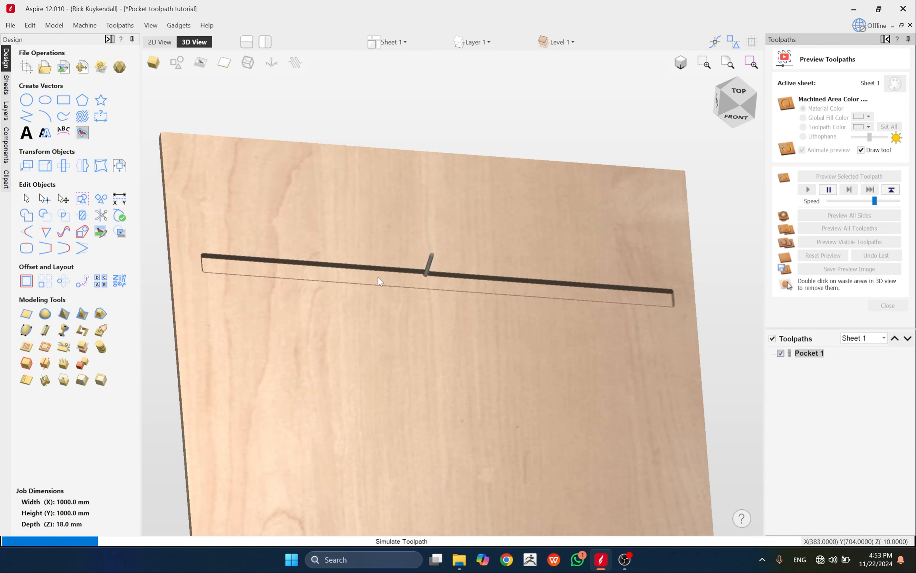
# Adjust the simulation speed while the pocket is being cut and inspect the final profile pass around its edge
pyautogui.moveTo(874, 202)
pyautogui.mouseDown()
pyautogui.moveTo(890, 202)
pyautogui.moveTo(859, 202)
pyautogui.mouseUp()
pyautogui.click(881, 202)
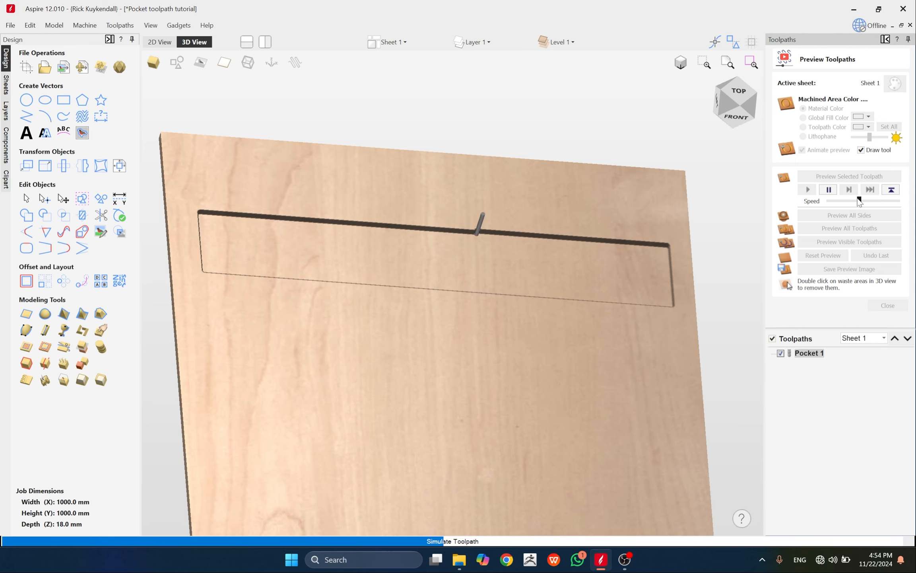
pyautogui.moveTo(628, 241); pyautogui.dragTo(365, 296)
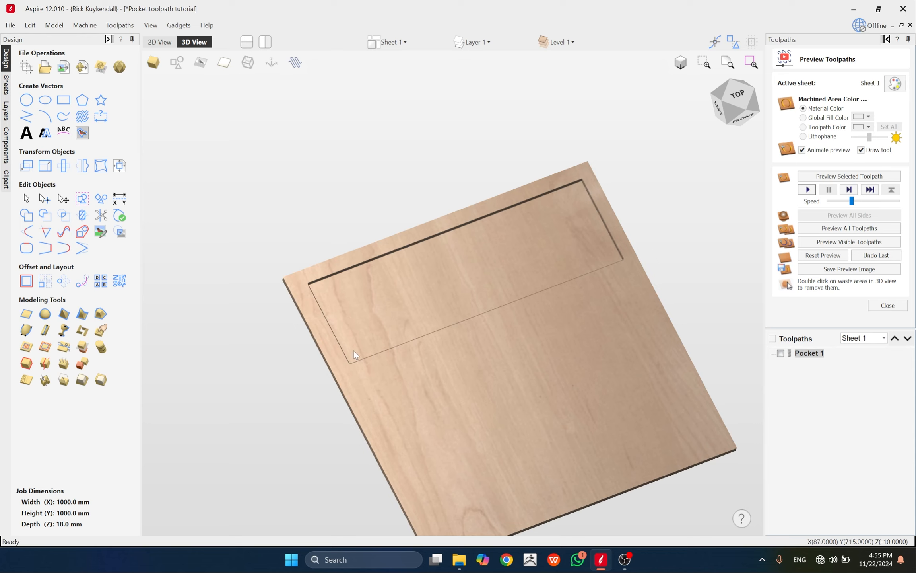
# Restore the uncut material in the toolpath preview and exit the preview
pyautogui.click(887, 306)
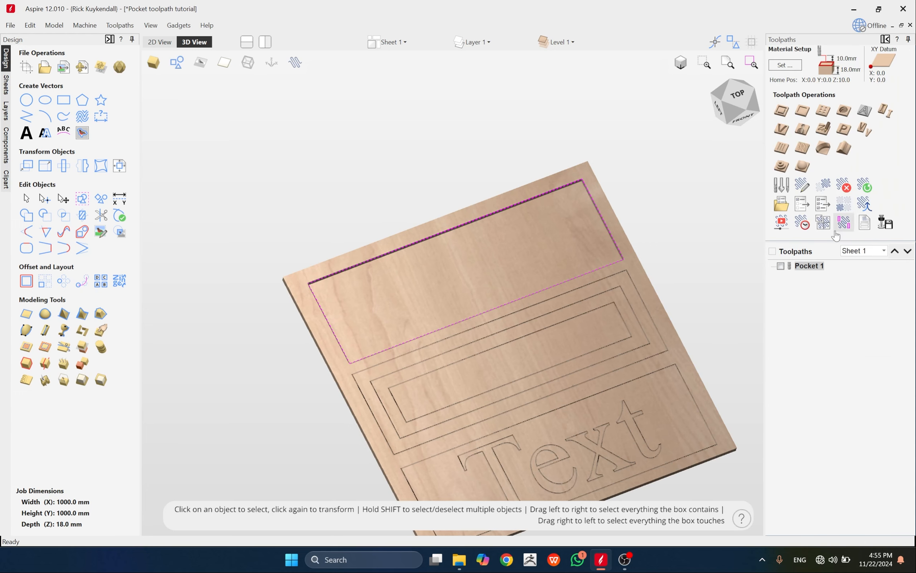
pyautogui.click(781, 222)
pyautogui.click(815, 256)
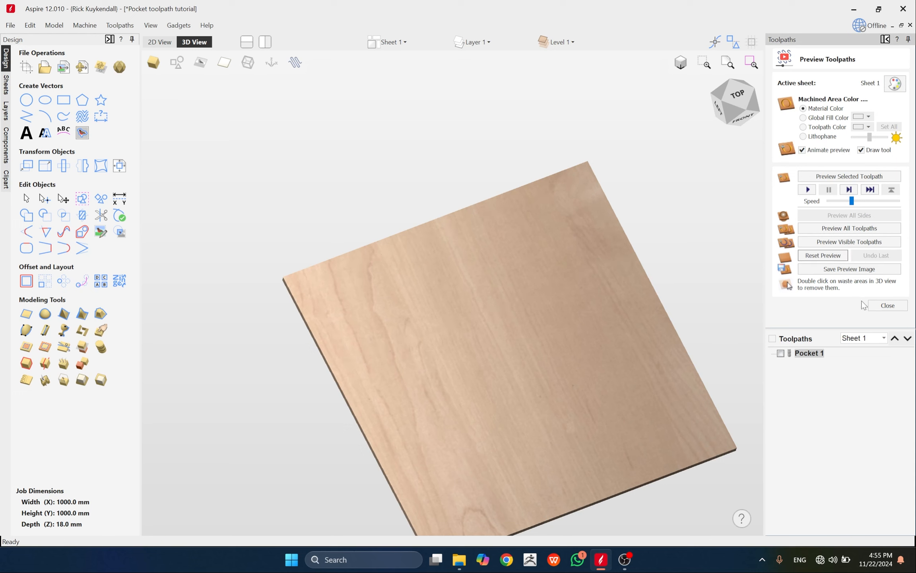
pyautogui.click(905, 305)
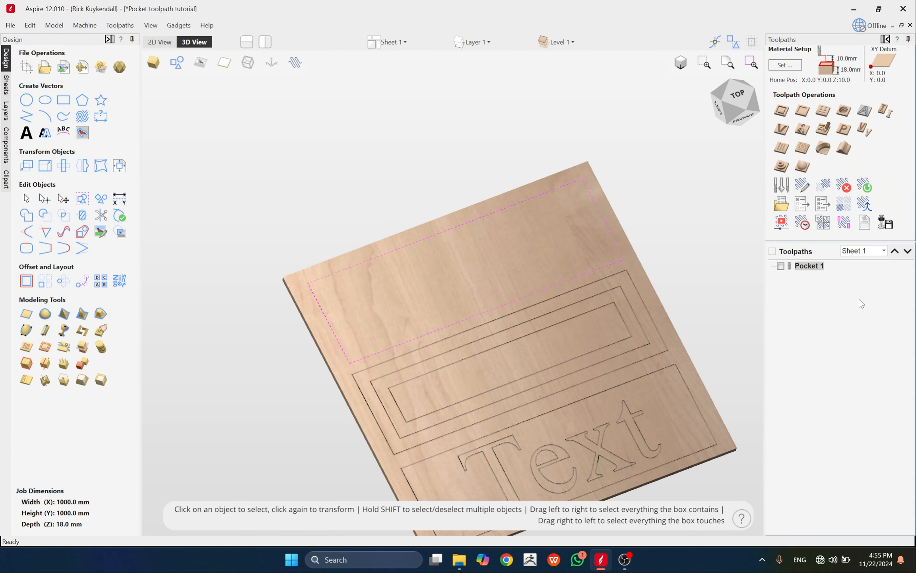
# Edit Pocket 1 to run its raster profile pass First and recalculate the toolpath
pyautogui.doubleClick(807, 265)
pyautogui.click(866, 279)
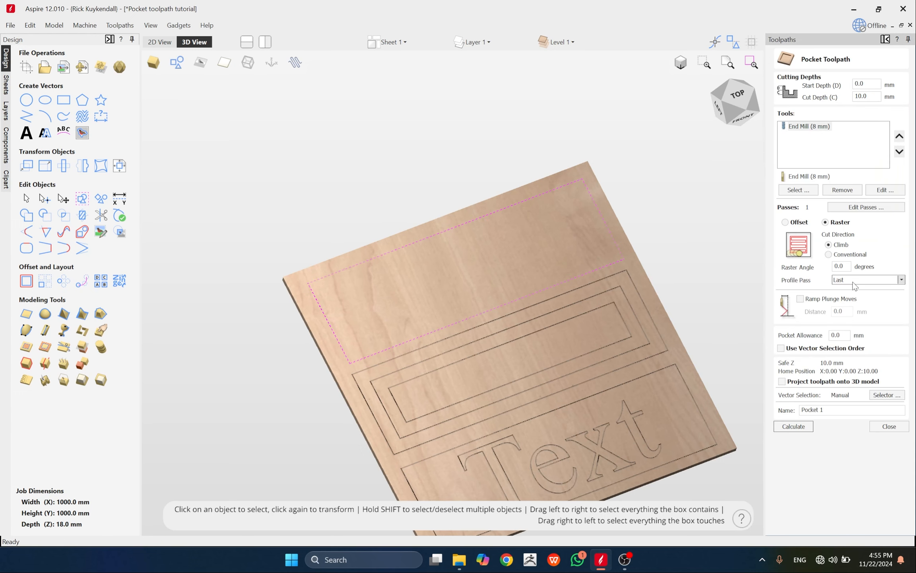
pyautogui.click(851, 295)
pyautogui.click(793, 426)
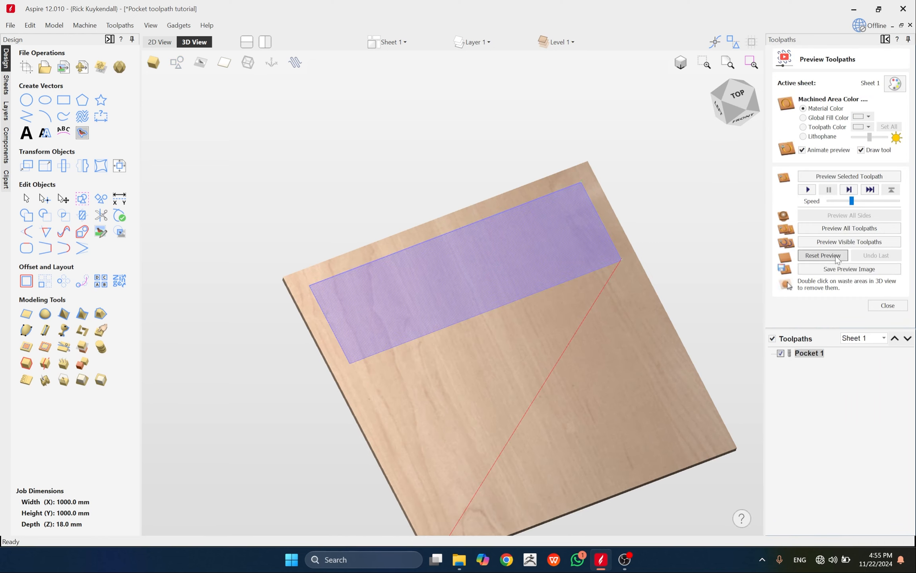
# Play the Raster pocket simulation with the First profile pass and watch the cutter at the pocket's corner
pyautogui.click(810, 192)
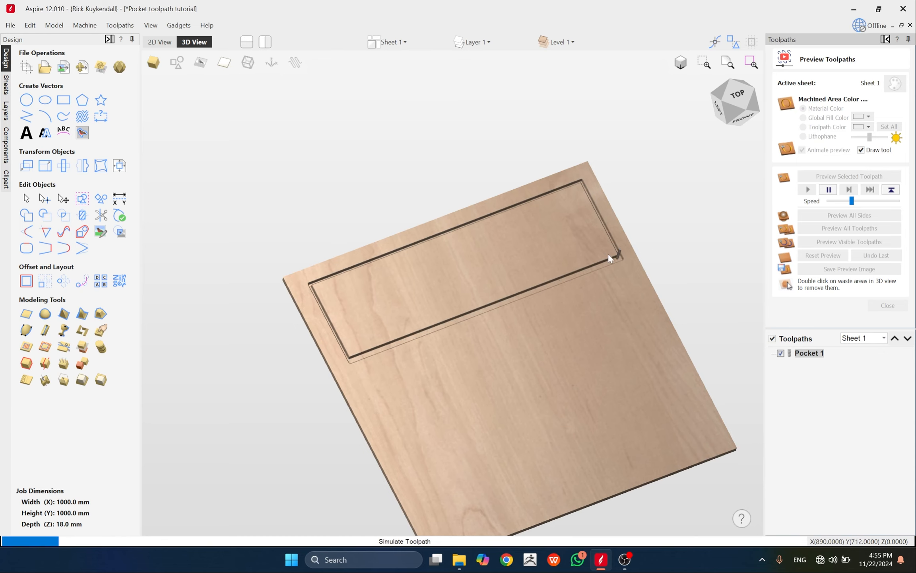
pyautogui.scroll(4, 355, 356)
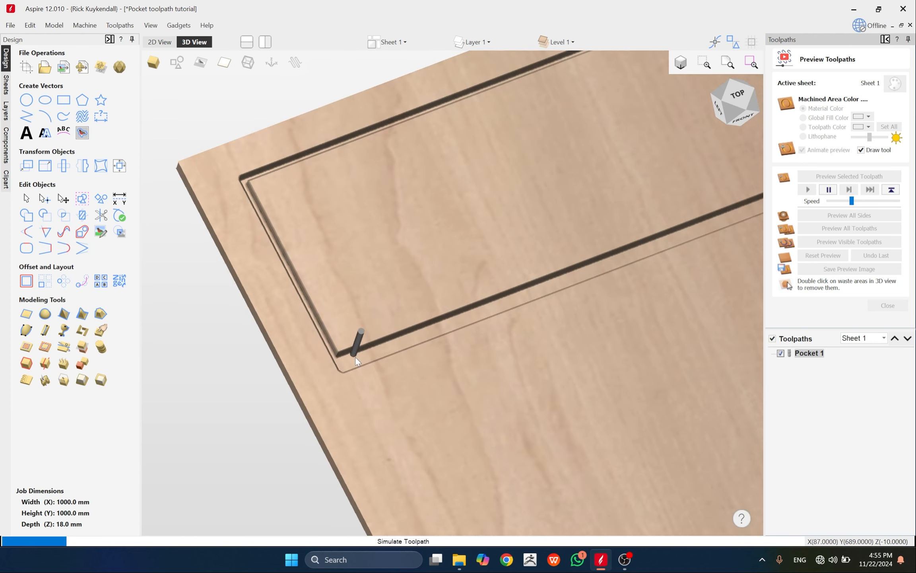
pyautogui.scroll(-5, 355, 356)
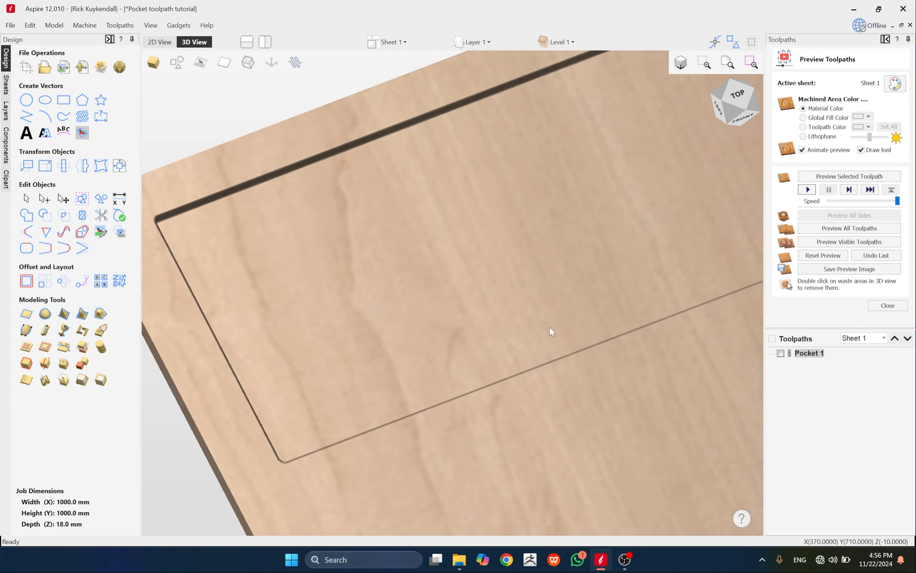
# Examine the walls and corners at both short ends of the finished pocket
pyautogui.moveTo(549, 326); pyautogui.dragTo(362, 270)
pyautogui.scroll(3, 273, 239)
pyautogui.scroll(1, 219, 169)
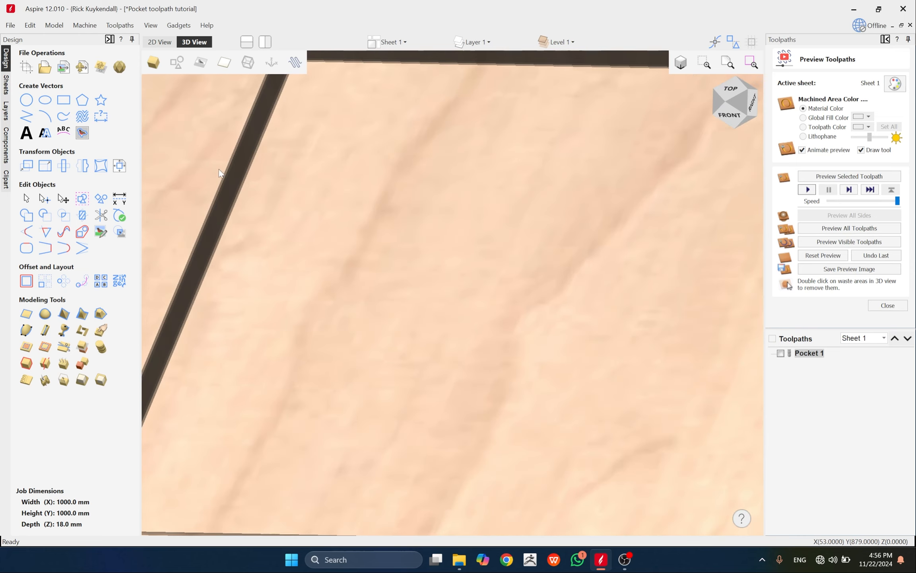
pyautogui.scroll(-4, 289, 230)
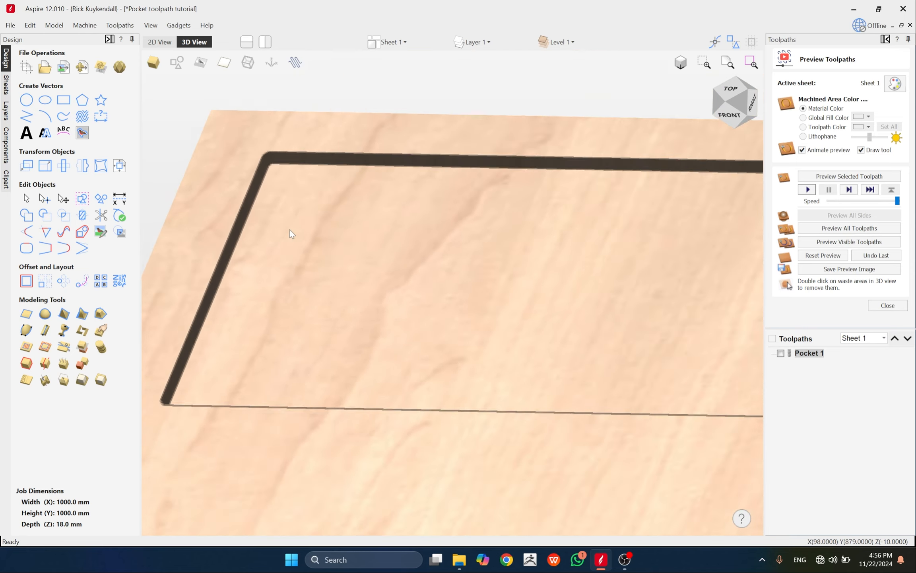
pyautogui.scroll(-2, 318, 258)
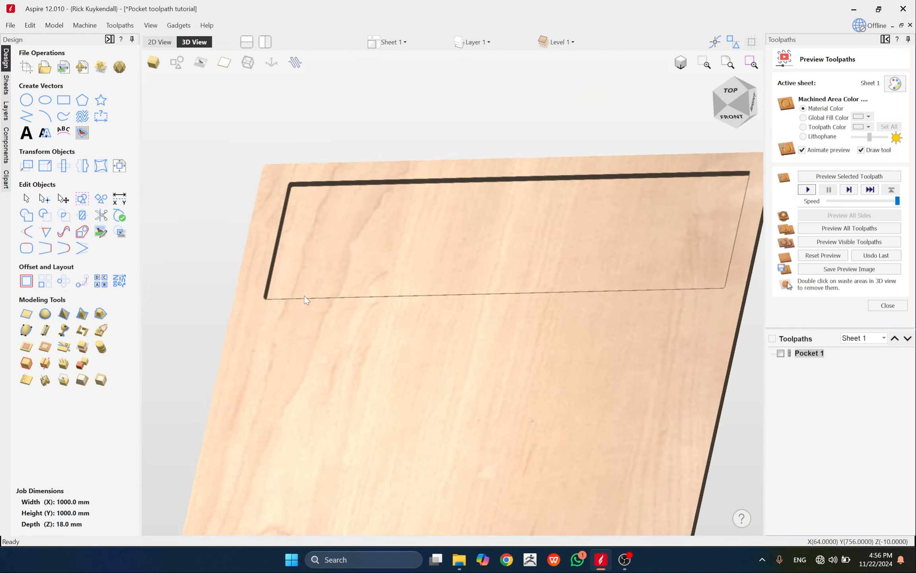
pyautogui.moveTo(304, 295); pyautogui.dragTo(503, 261)
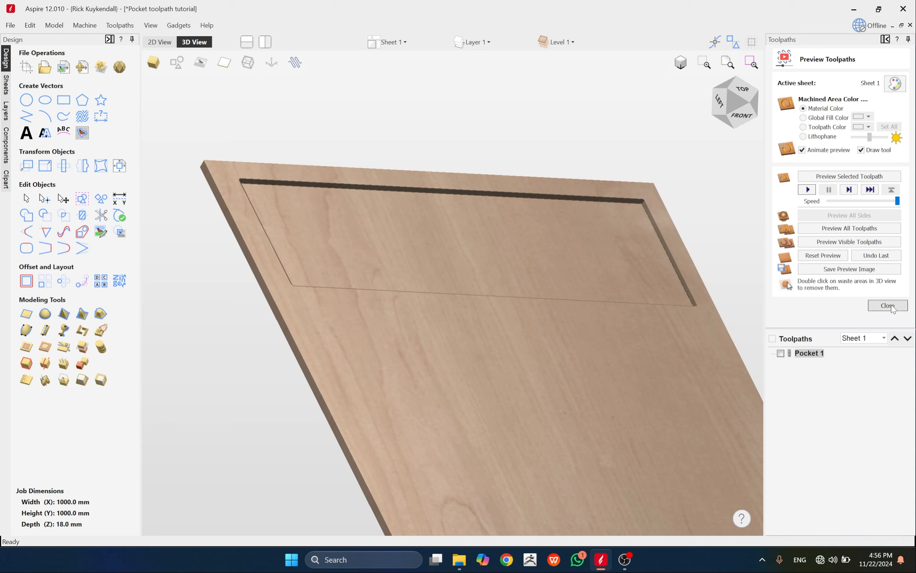
# Reset the preview, change the raster angle of Pocket 1 and recalculate the toolpath
pyautogui.click(814, 260)
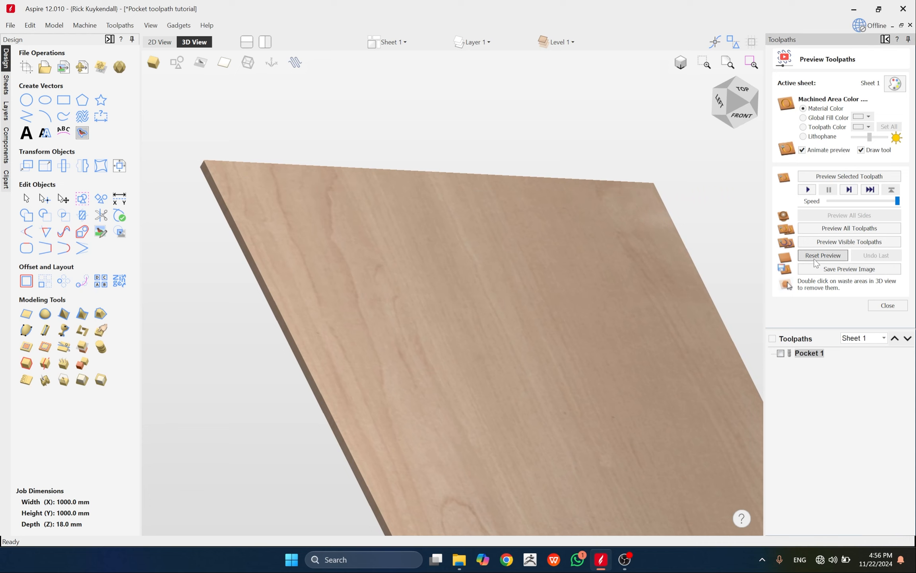
pyautogui.click(888, 305)
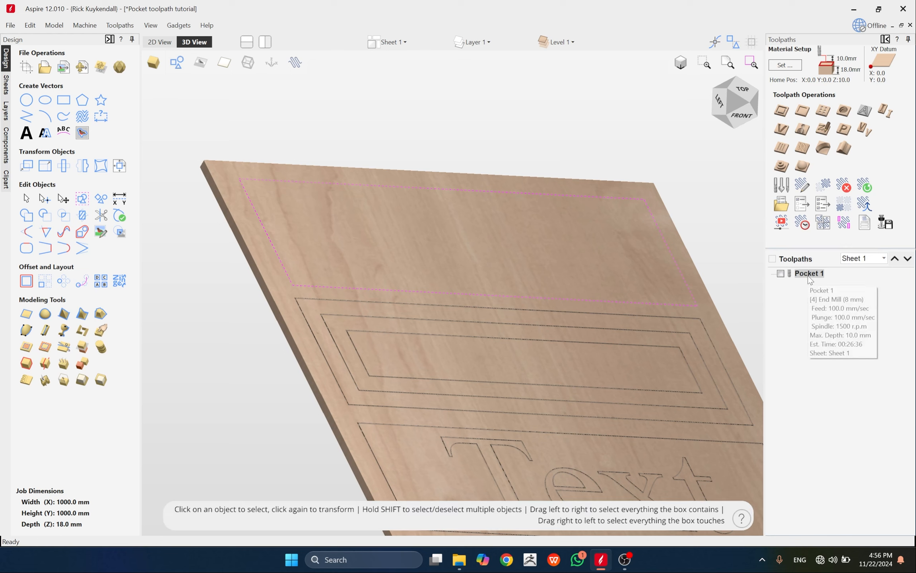
pyautogui.doubleClick(807, 279)
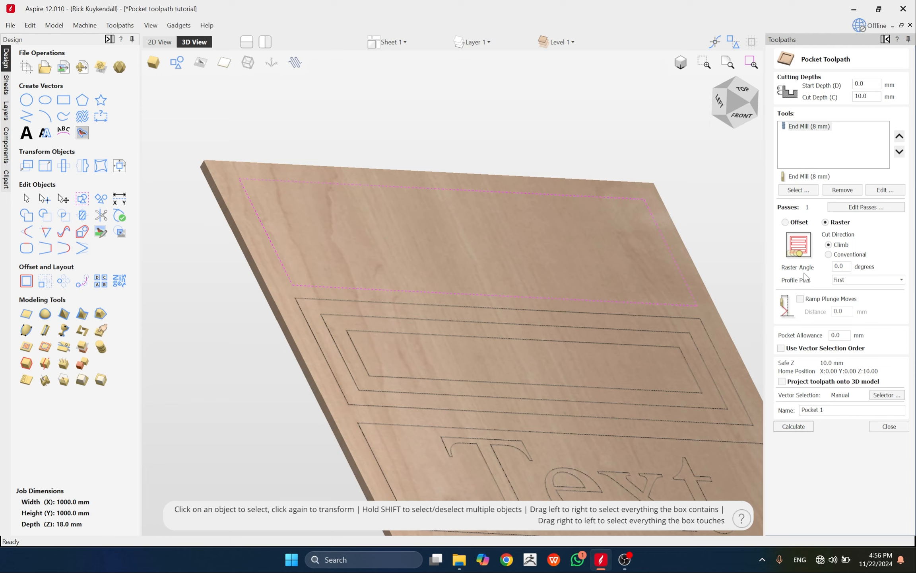
pyautogui.click(848, 266)
pyautogui.moveTo(848, 266); pyautogui.dragTo(813, 280)
pyautogui.click(799, 426)
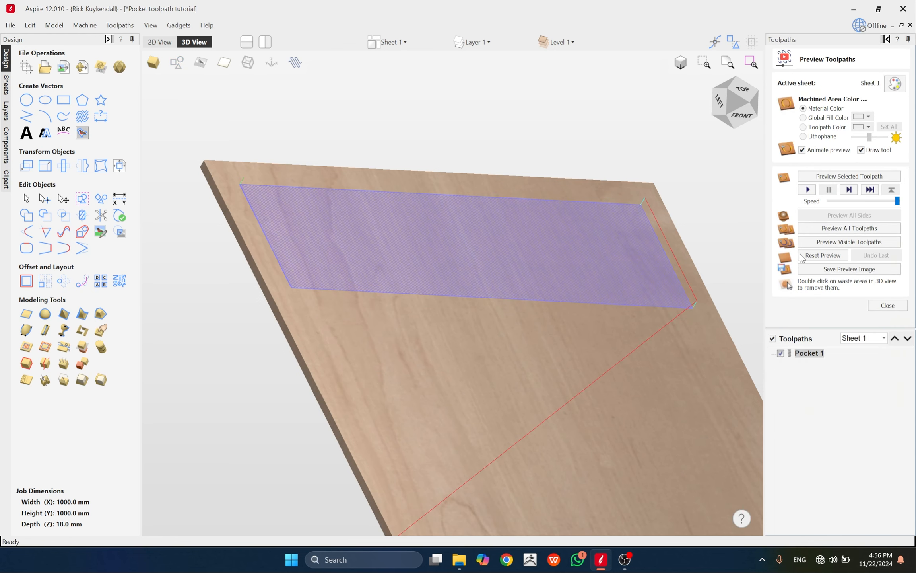
# Play the Raster pocket simulation with the 90-degree raster angle at reduced speed, watch the cutter, and close the preview
pyautogui.click(854, 200)
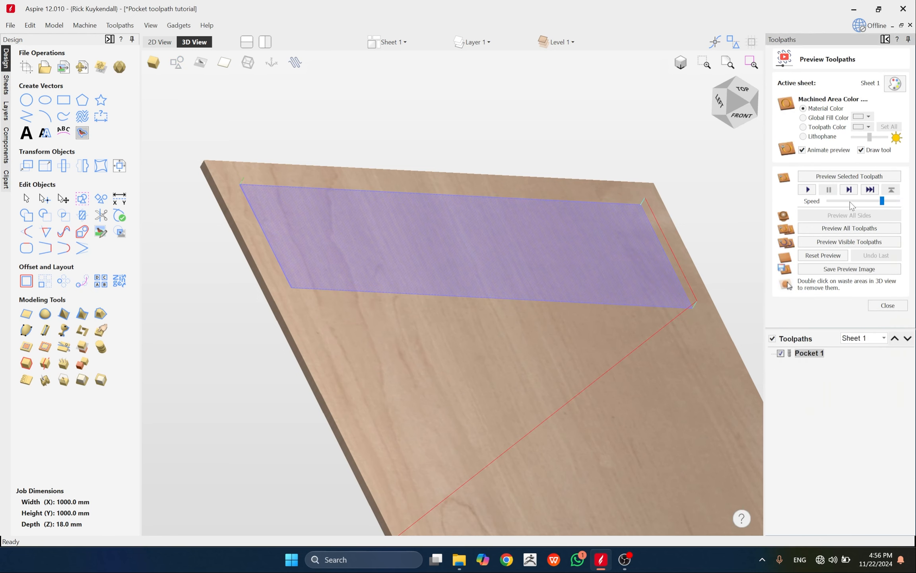
pyautogui.click(855, 200)
pyautogui.click(807, 189)
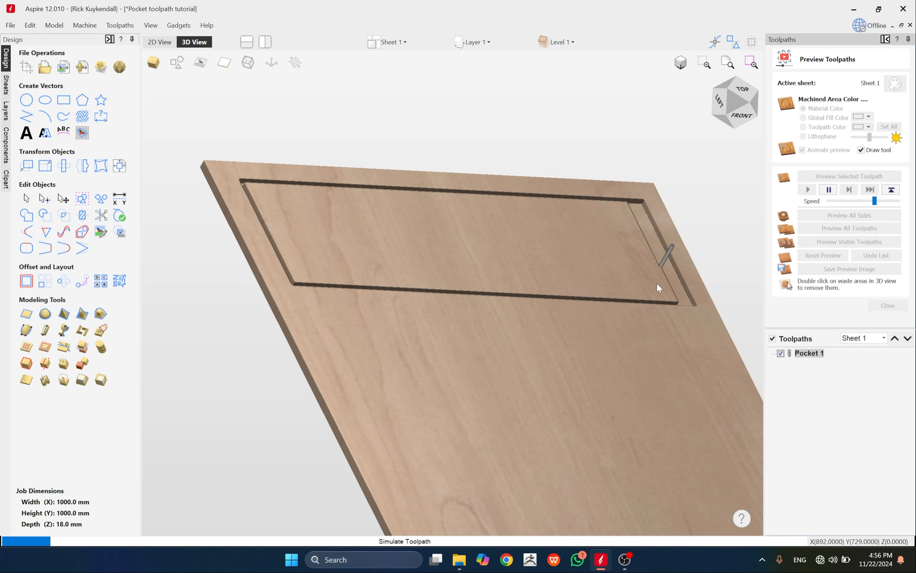
pyautogui.scroll(3, 652, 246)
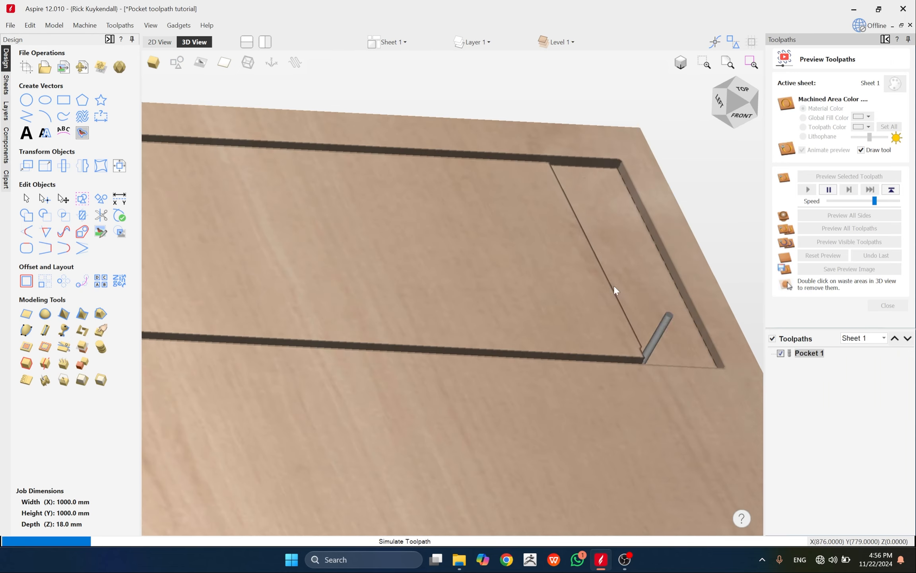
pyautogui.moveTo(613, 285); pyautogui.dragTo(515, 331)
pyautogui.click(870, 304)
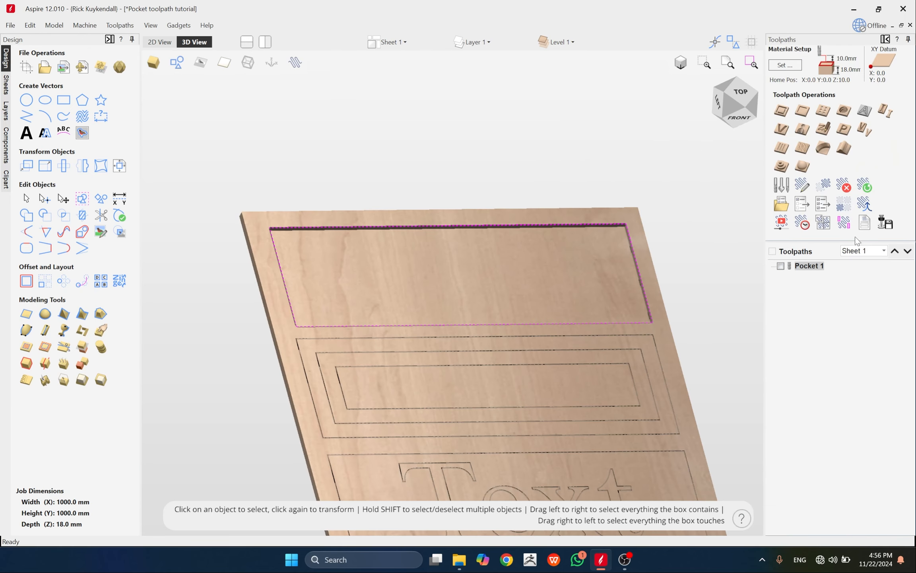
pyautogui.doubleClick(807, 267)
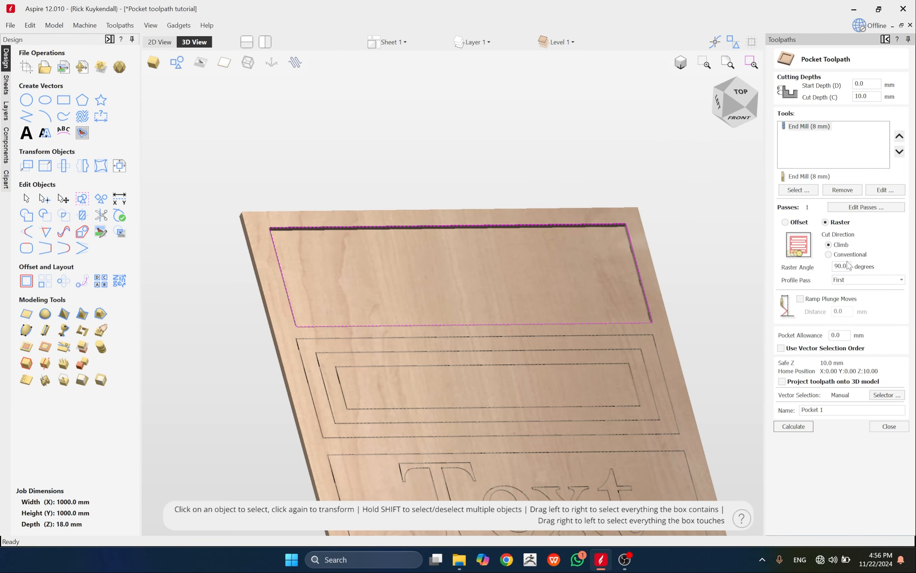
pyautogui.moveTo(849, 265); pyautogui.dragTo(801, 266)
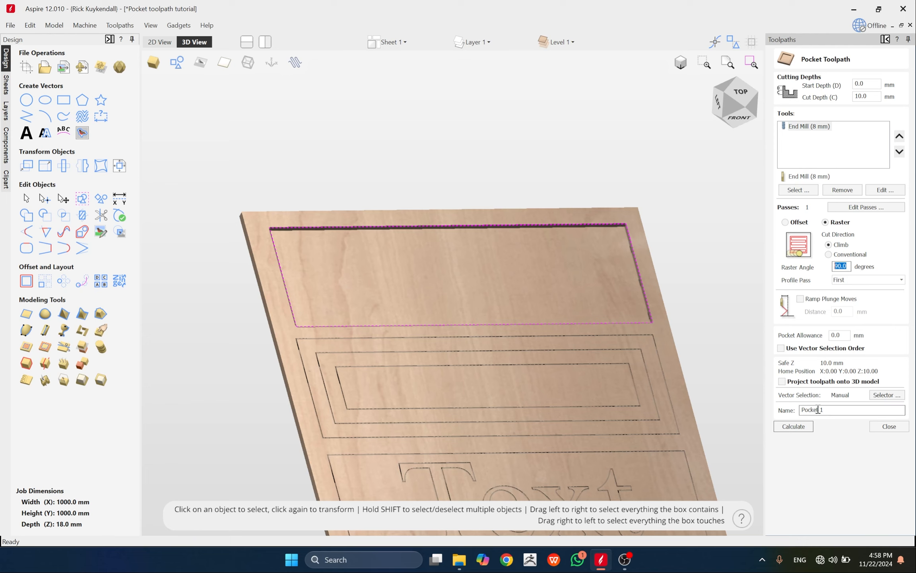
pyautogui.click(890, 426)
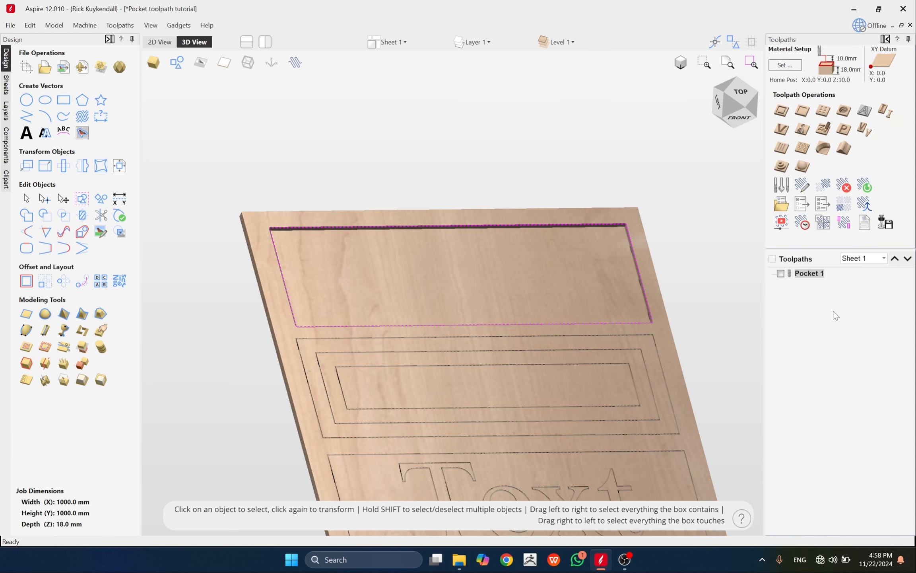
pyautogui.doubleClick(807, 275)
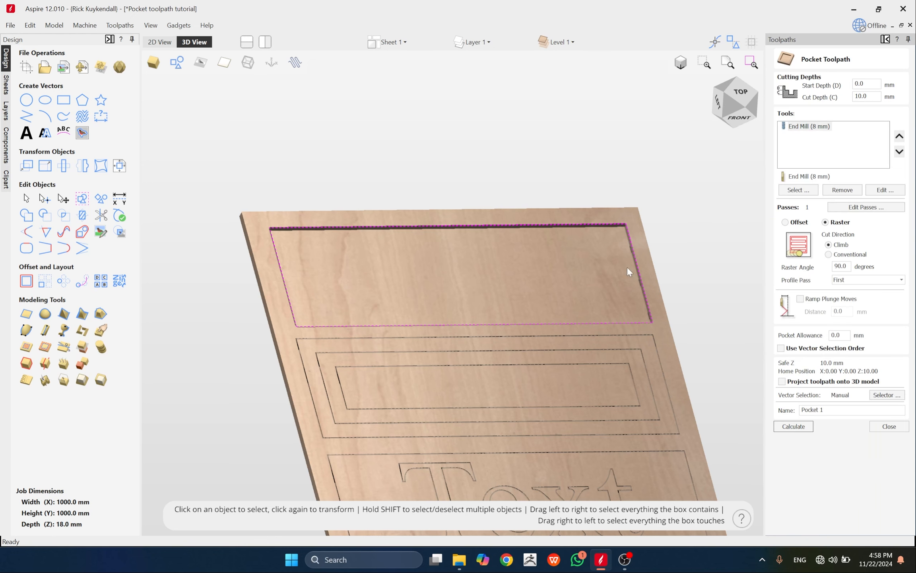
pyautogui.click(889, 426)
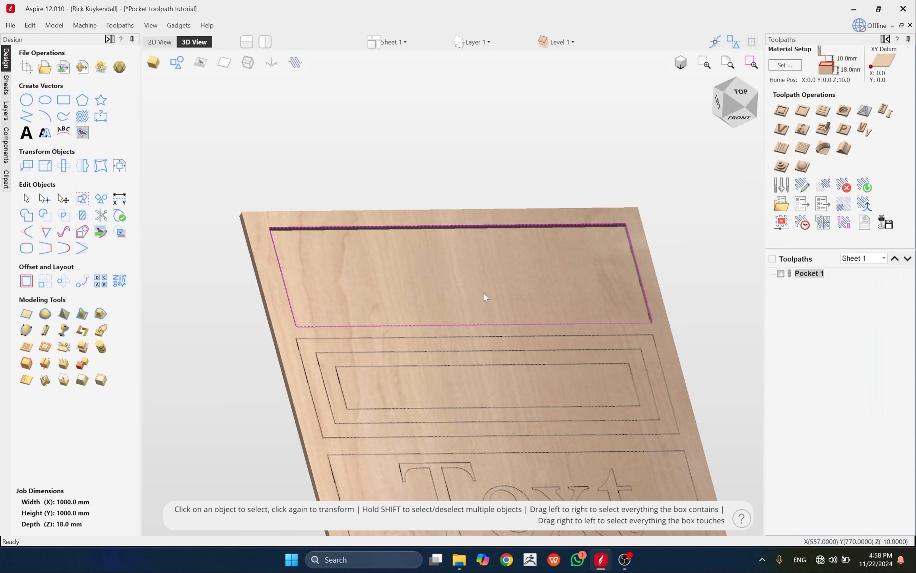
# Reset the toolpath preview to restore the uncut material block
pyautogui.scroll(5, 394, 232)
pyautogui.click(781, 222)
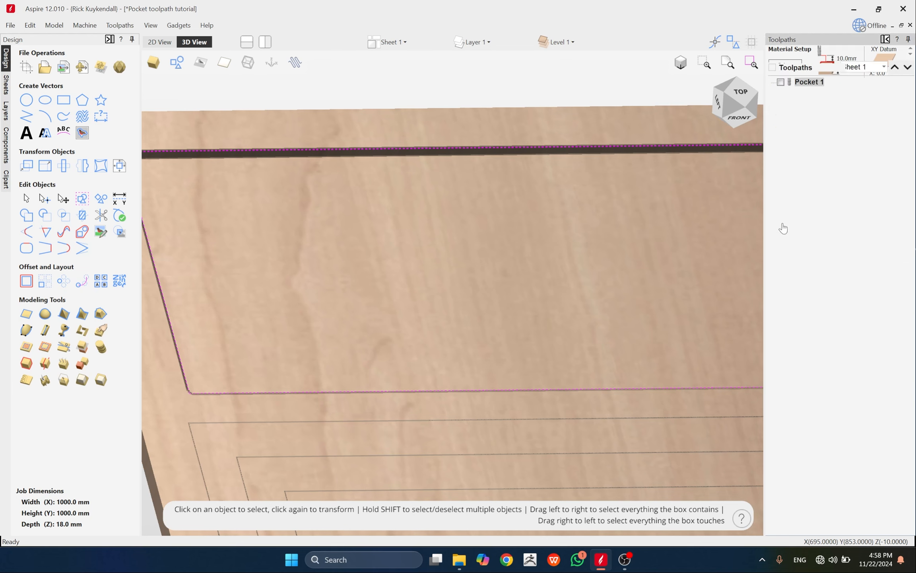
pyautogui.click(821, 256)
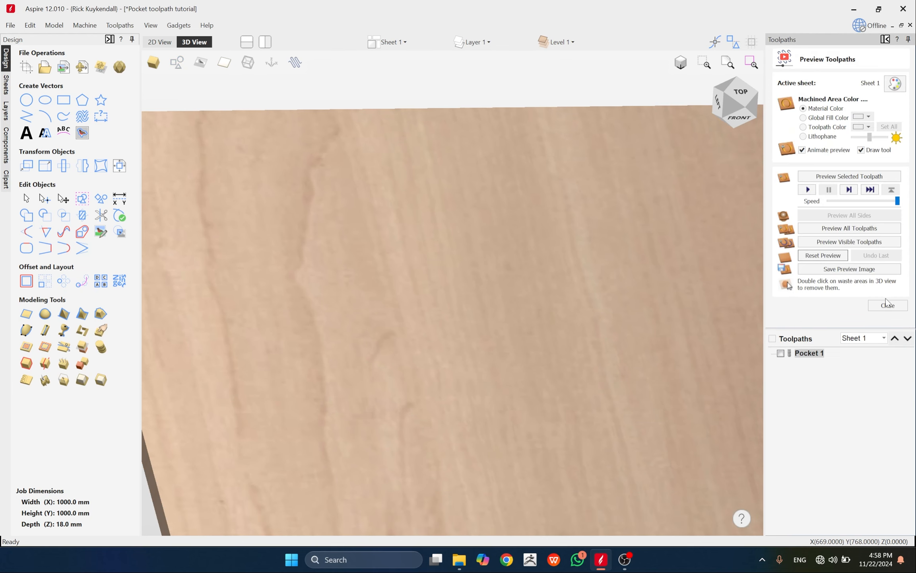
pyautogui.click(887, 305)
# Enable ramp plunge moves with a 50 mm distance for Pocket 1 and recalculate the toolpath
pyautogui.doubleClick(802, 263)
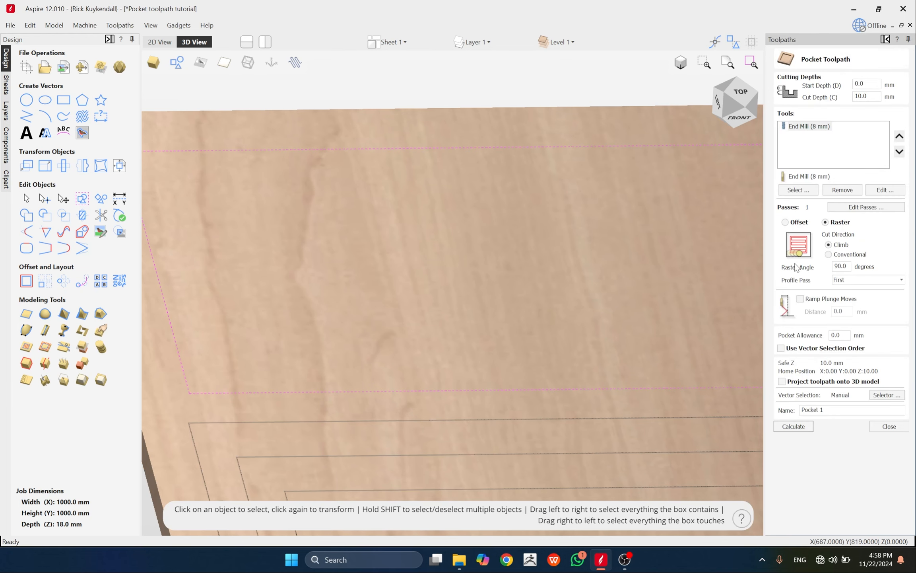
pyautogui.scroll(-5, 676, 294)
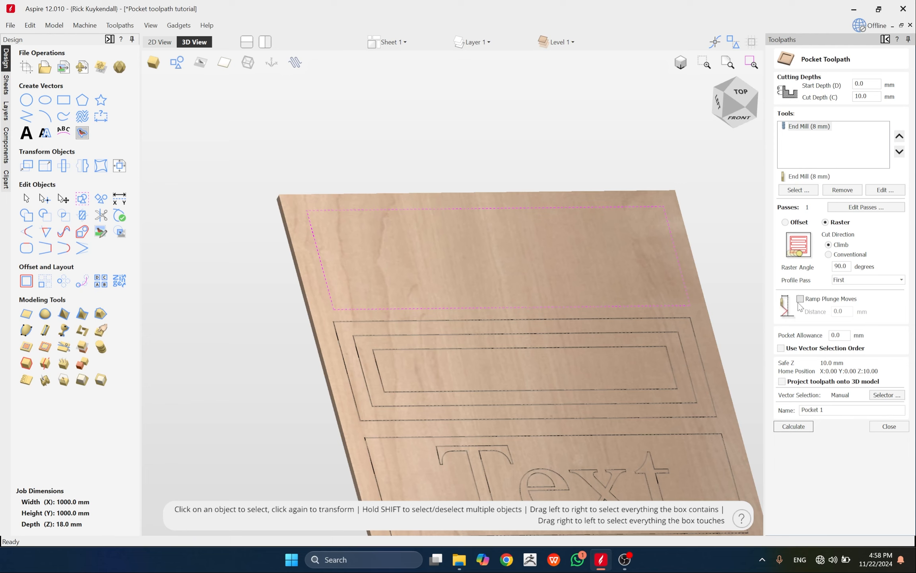
pyautogui.click(800, 298)
pyautogui.doubleClick(839, 310)
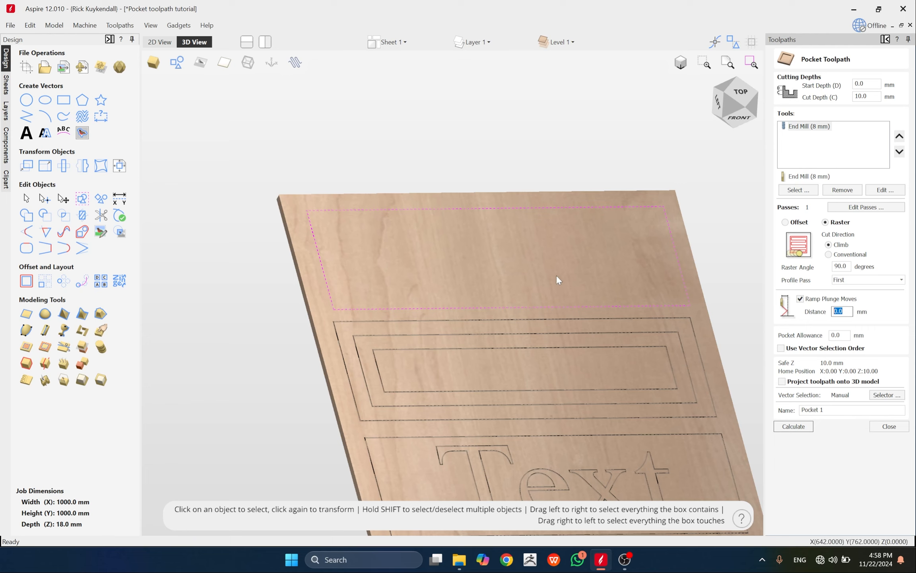
pyautogui.write('50')
pyautogui.click(793, 425)
pyautogui.scroll(5, 698, 254)
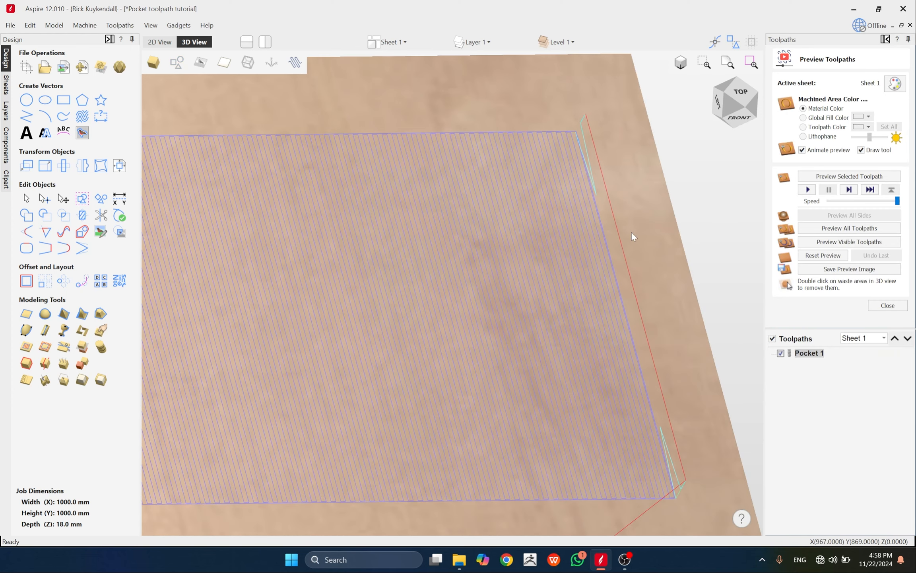
pyautogui.scroll(-5, 488, 300)
pyautogui.moveTo(566, 368); pyautogui.dragTo(451, 361)
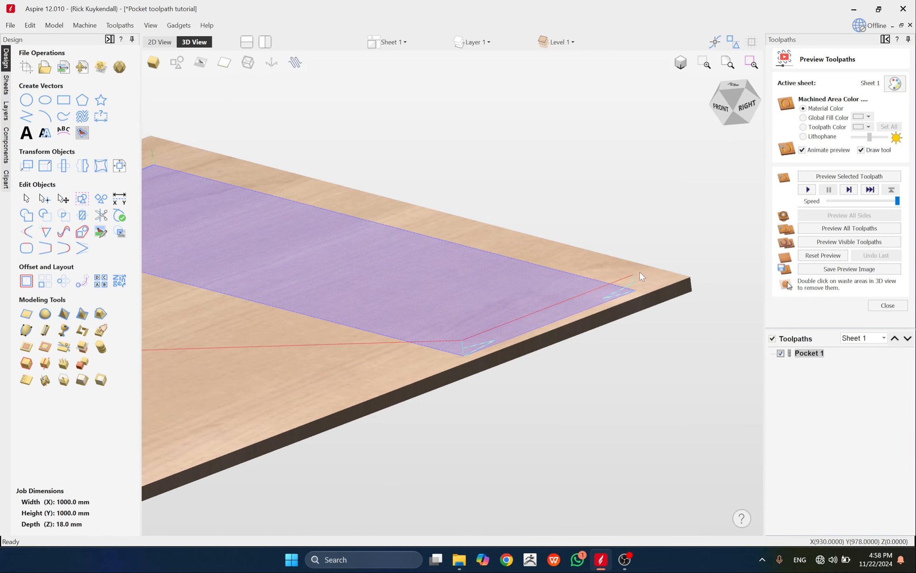
# Set the raster angle of Pocket 1 to 0 degrees and recalculate the toolpath
pyautogui.click(887, 305)
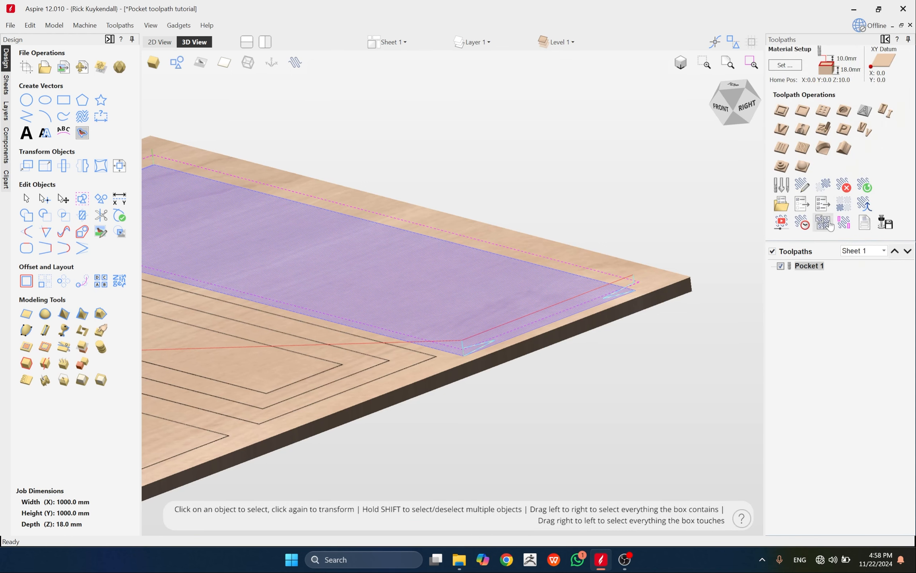
pyautogui.doubleClick(803, 267)
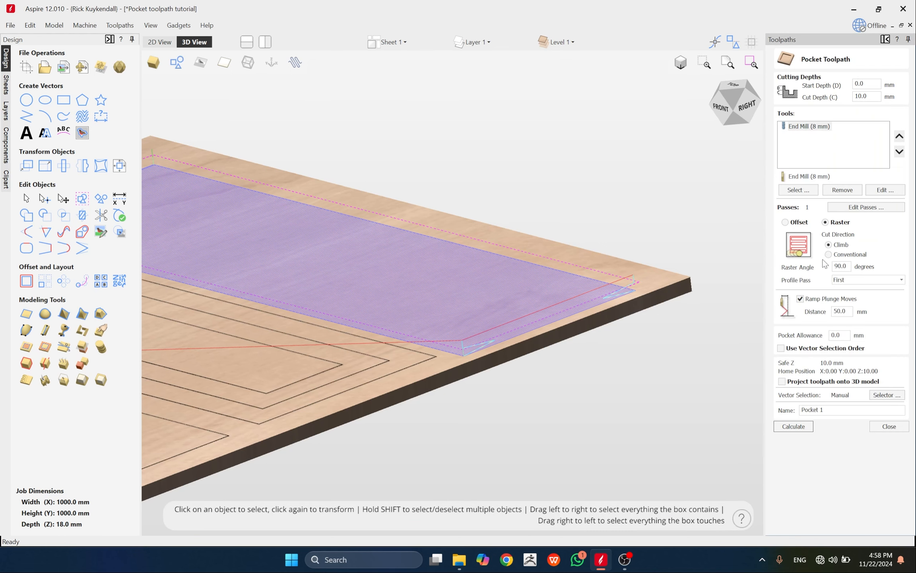
pyautogui.moveTo(843, 266); pyautogui.dragTo(773, 265)
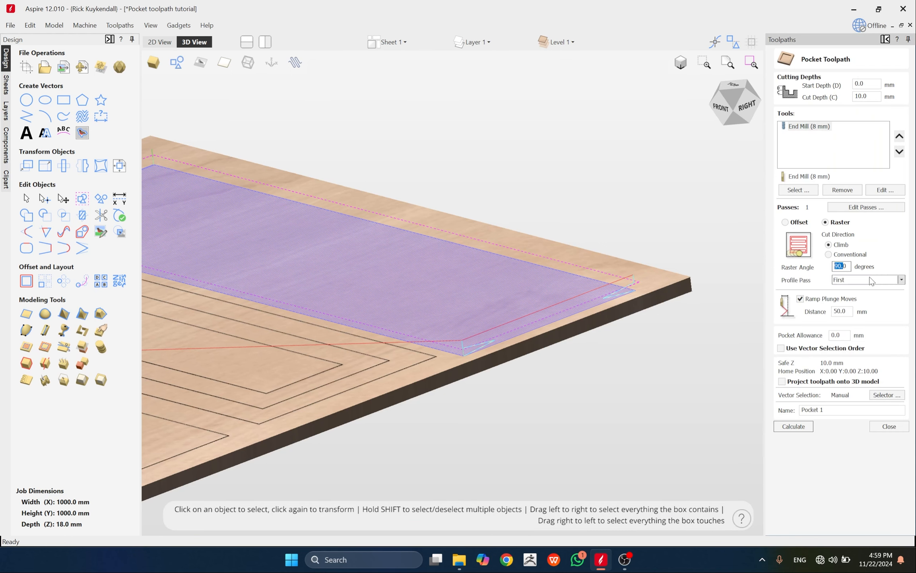
pyautogui.write('0')
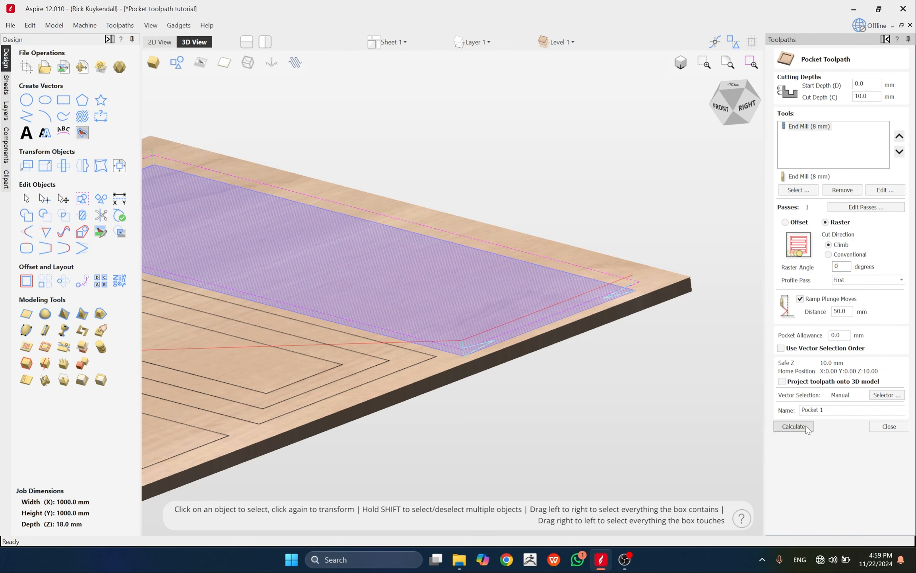
pyautogui.click(793, 426)
# Examine the ramp plunge lines at the pocket's front corner from above and from low angles
pyautogui.scroll(-3, 557, 345)
pyautogui.scroll(6, 502, 333)
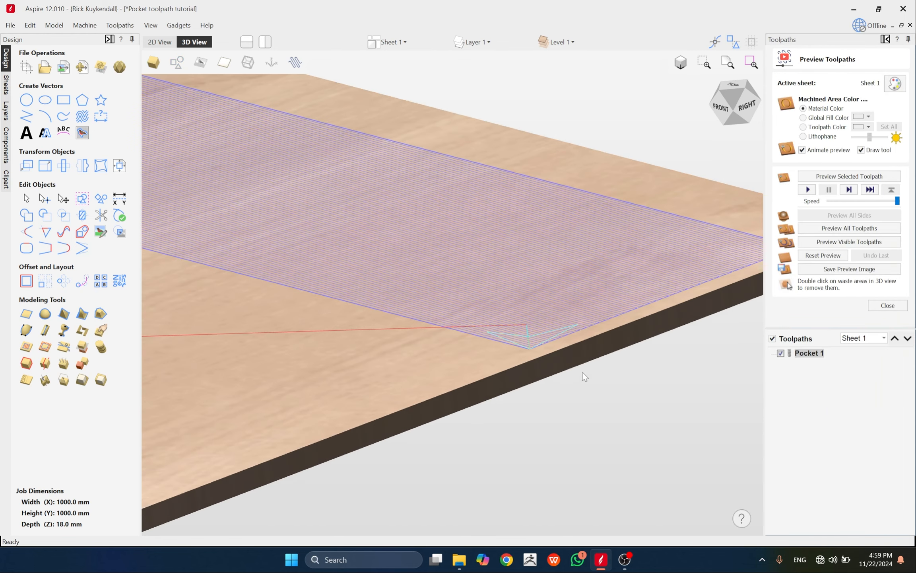
pyautogui.scroll(-5, 388, 340)
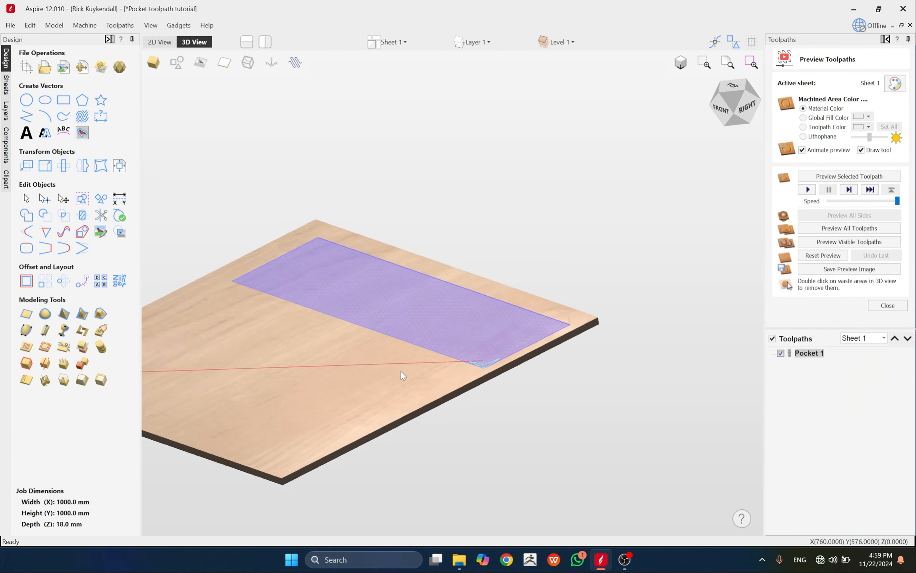
pyautogui.moveTo(400, 370); pyautogui.dragTo(539, 430)
pyautogui.scroll(6, 599, 388)
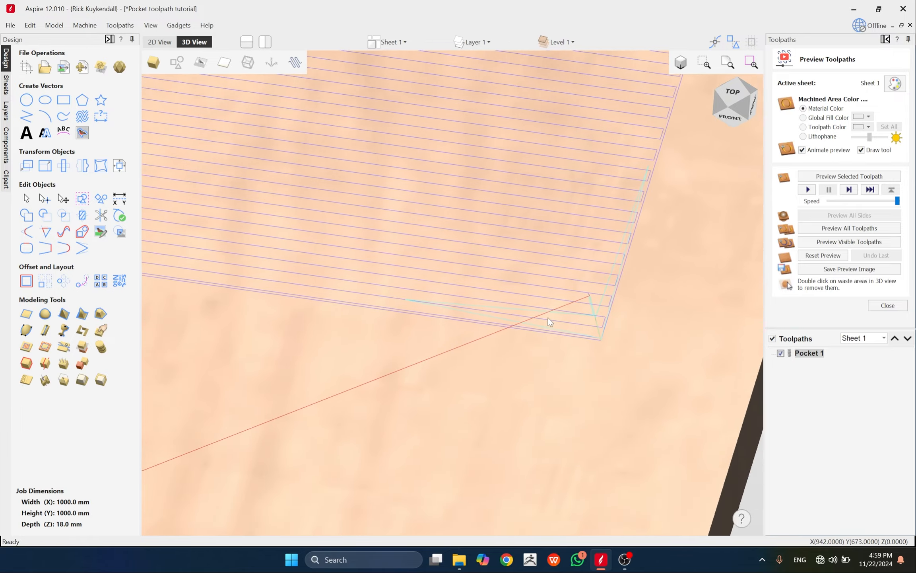
pyautogui.scroll(-6, 547, 317)
pyautogui.click(732, 93)
pyautogui.scroll(6, 639, 220)
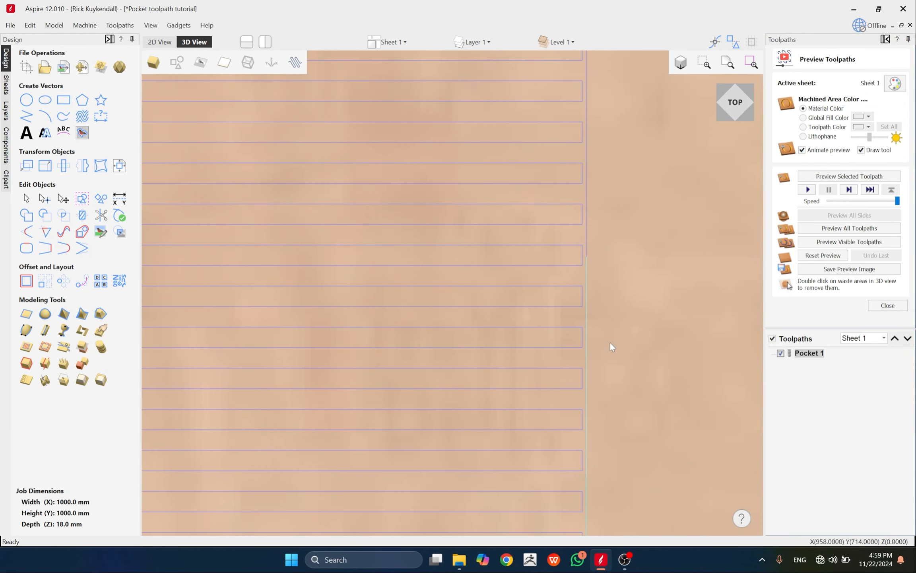
pyautogui.scroll(-3, 593, 275)
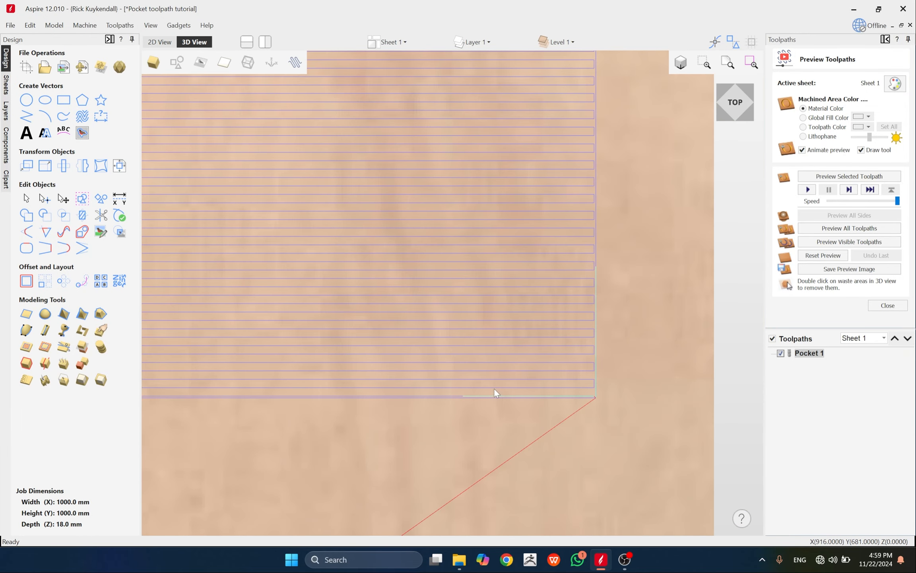
pyautogui.moveTo(575, 382); pyautogui.dragTo(585, 306)
pyautogui.scroll(-3, 592, 355)
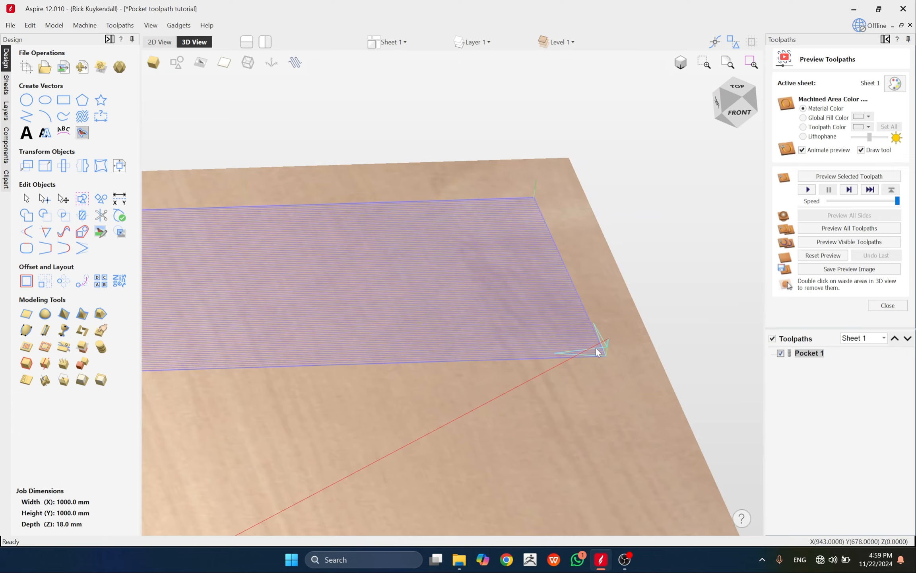
pyautogui.moveTo(596, 348); pyautogui.dragTo(573, 311)
pyautogui.scroll(3, 561, 307)
pyautogui.scroll(2, 556, 302)
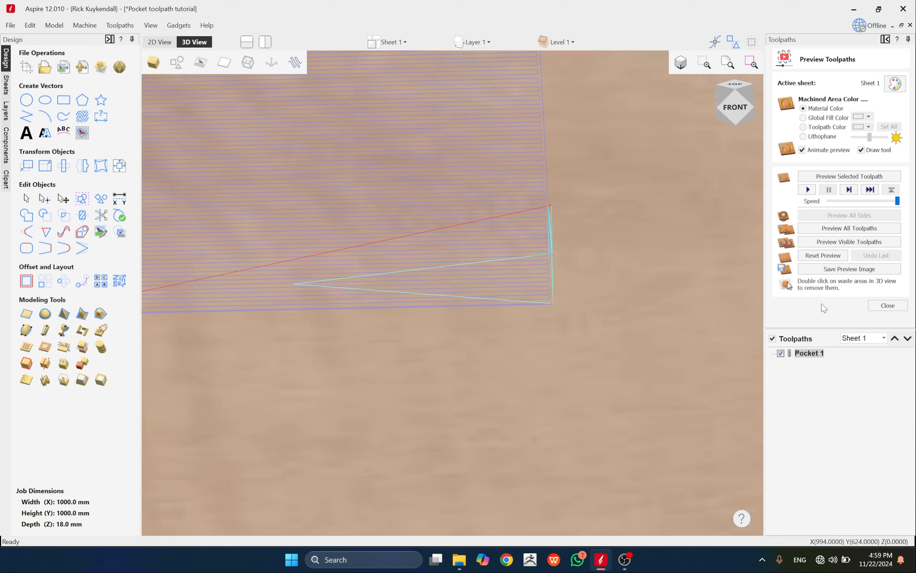
# Play the ramped pocket simulation at reduced speed and watch the cutter's ramp entry and profile pass around the pocket
pyautogui.moveTo(856, 205); pyautogui.dragTo(847, 203)
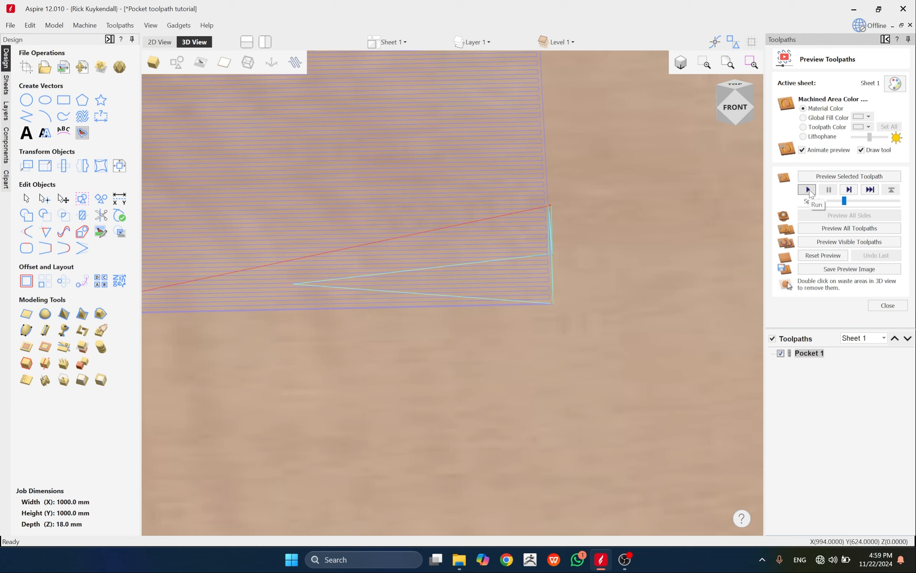
pyautogui.click(809, 190)
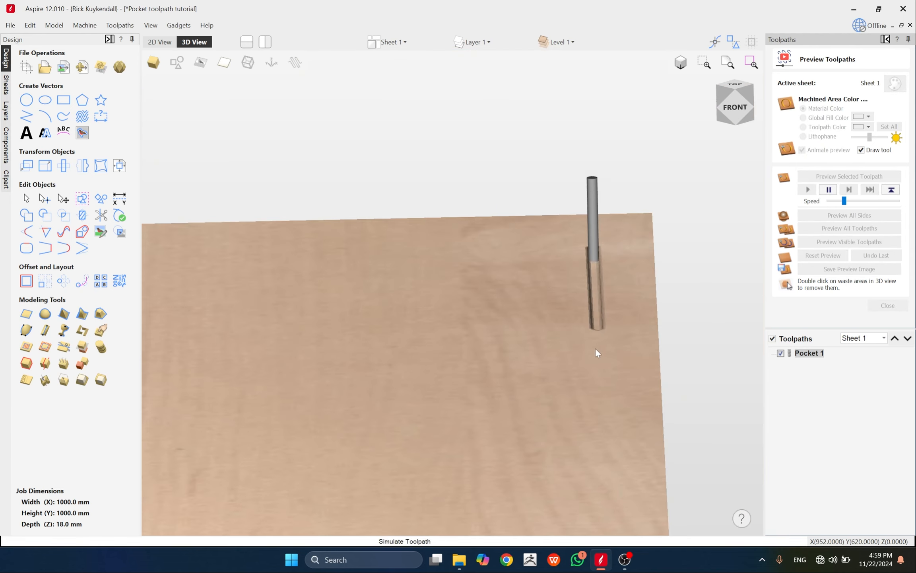
pyautogui.scroll(-3, 576, 344)
pyautogui.moveTo(526, 340); pyautogui.dragTo(573, 428)
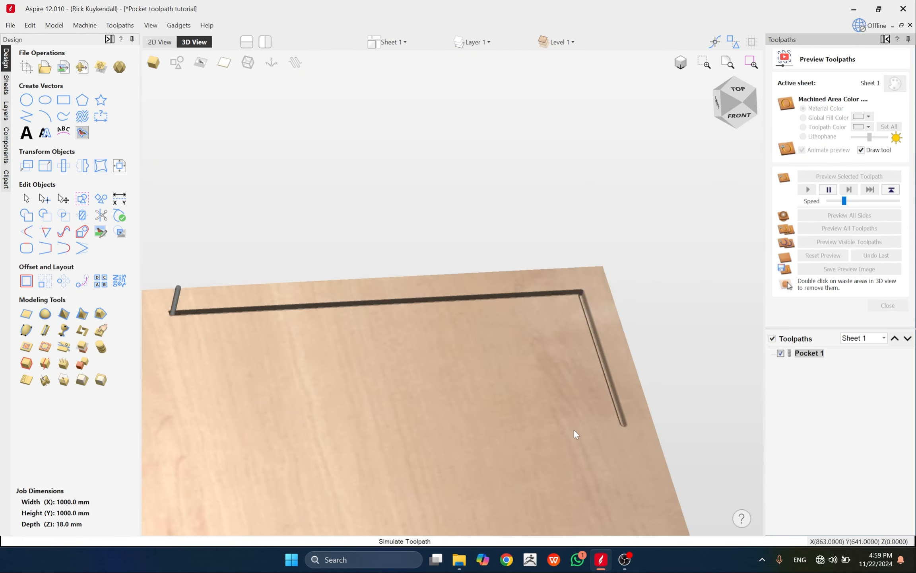
pyautogui.scroll(-1, 562, 373)
pyautogui.scroll(-3, 555, 349)
pyautogui.scroll(3, 569, 381)
pyautogui.scroll(-3, 565, 370)
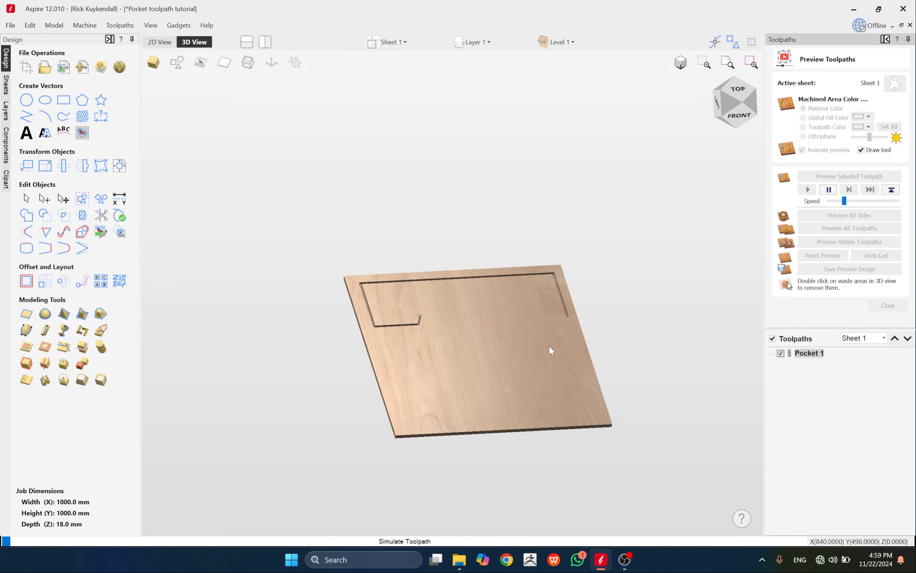
pyautogui.scroll(2, 551, 342)
pyautogui.scroll(3, 549, 330)
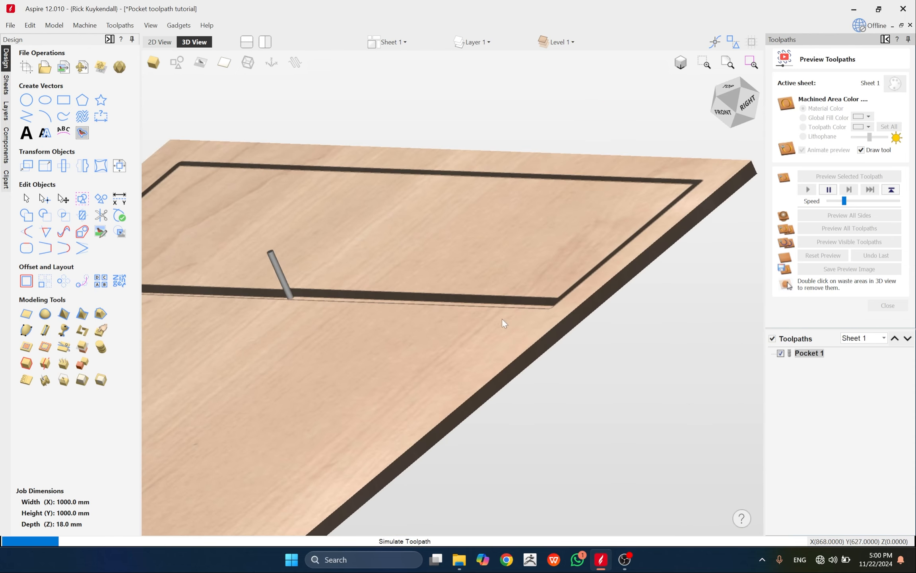
pyautogui.scroll(5, 566, 312)
pyautogui.moveTo(565, 312); pyautogui.dragTo(523, 301, button='middle')
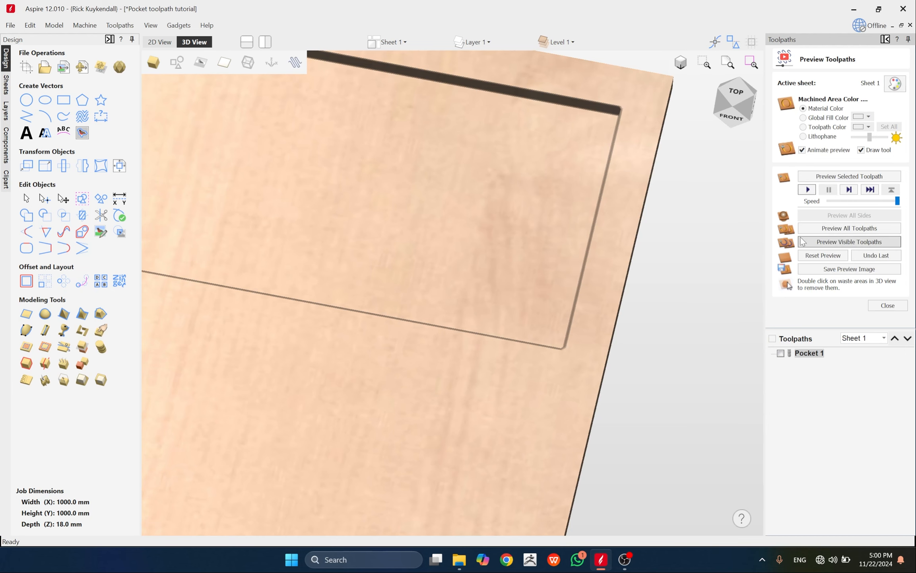
pyautogui.click(887, 305)
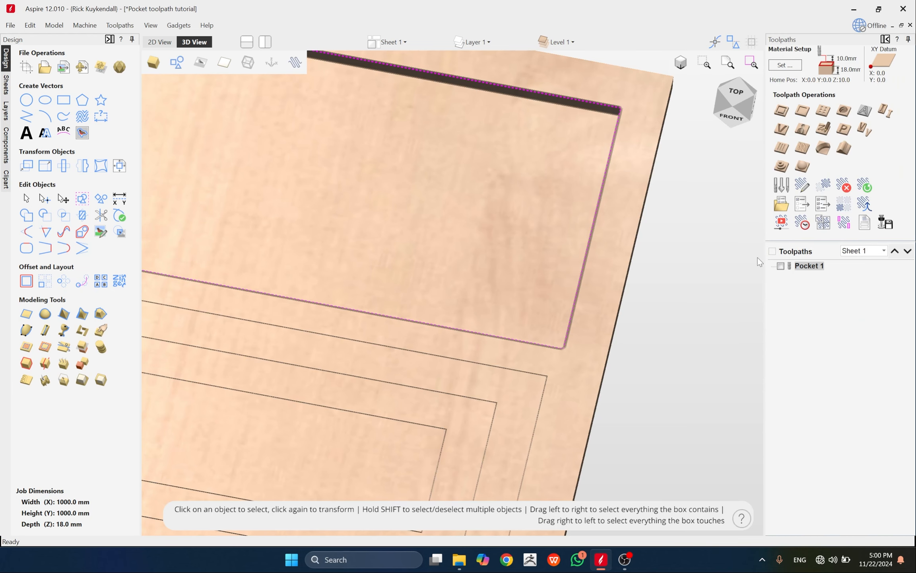
pyautogui.doubleClick(815, 267)
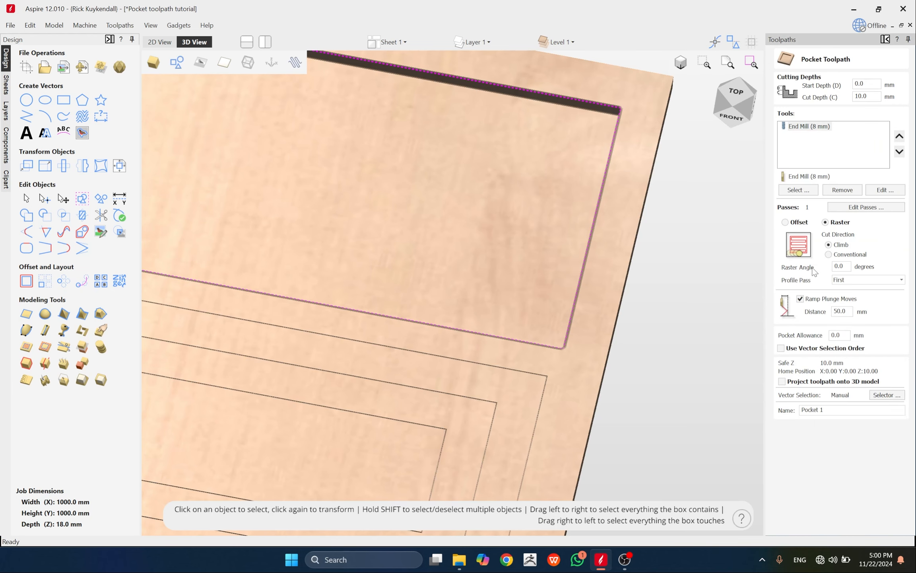
pyautogui.click(800, 299)
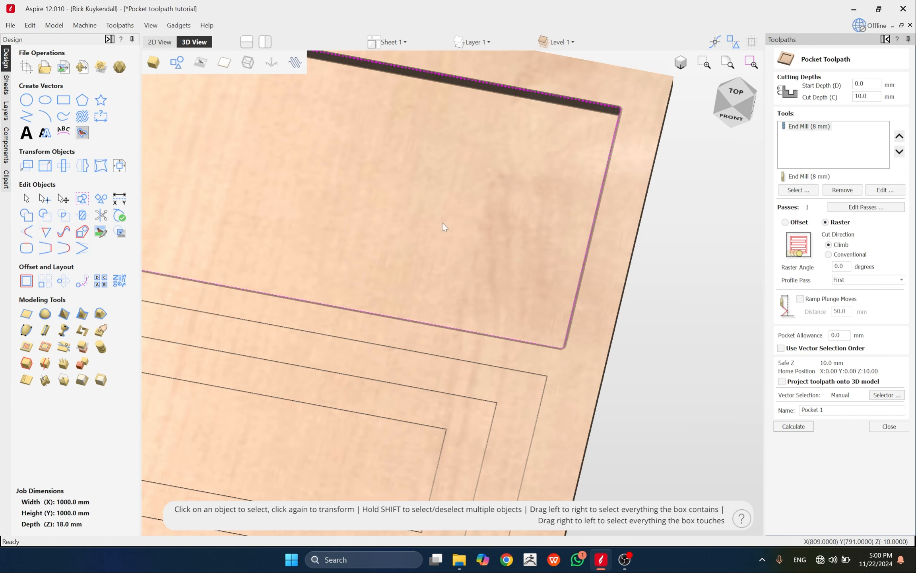
pyautogui.scroll(-5, 475, 276)
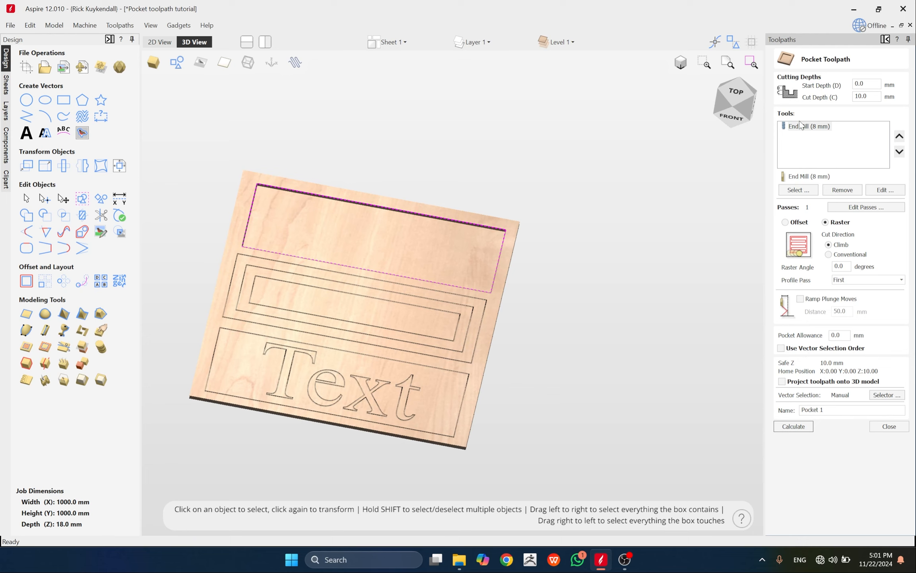
pyautogui.click(741, 99)
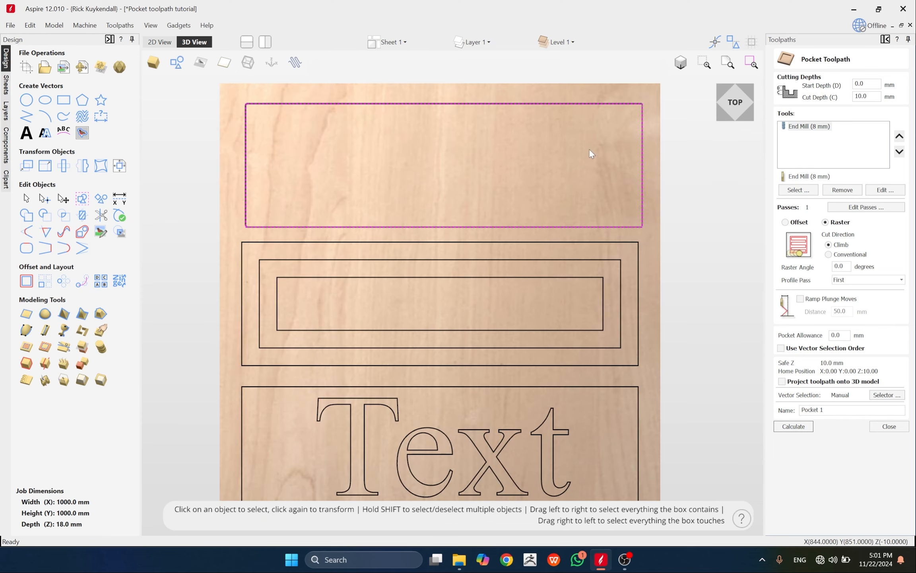
pyautogui.click(889, 425)
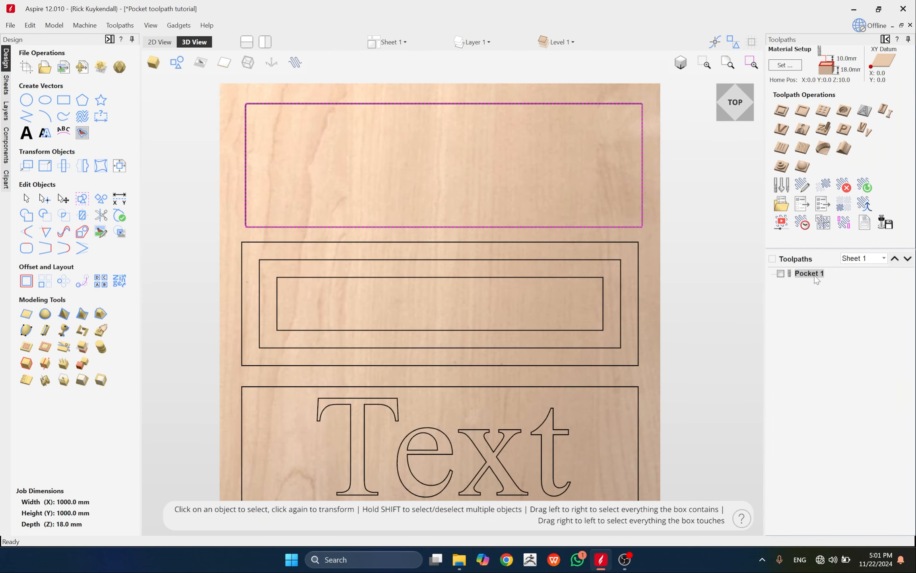
# Reset the toolpath preview to the uncut material block and leave the preview
pyautogui.click(786, 225)
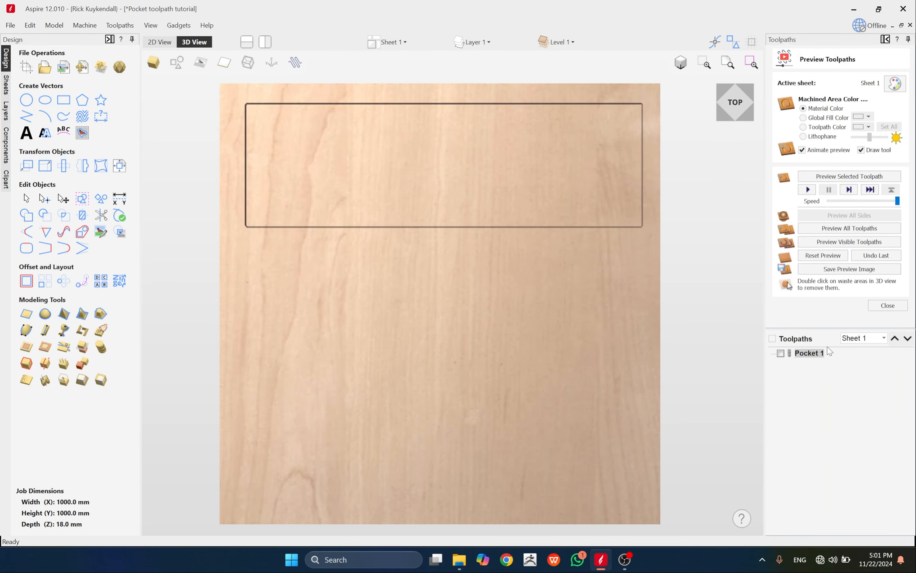
pyautogui.click(811, 257)
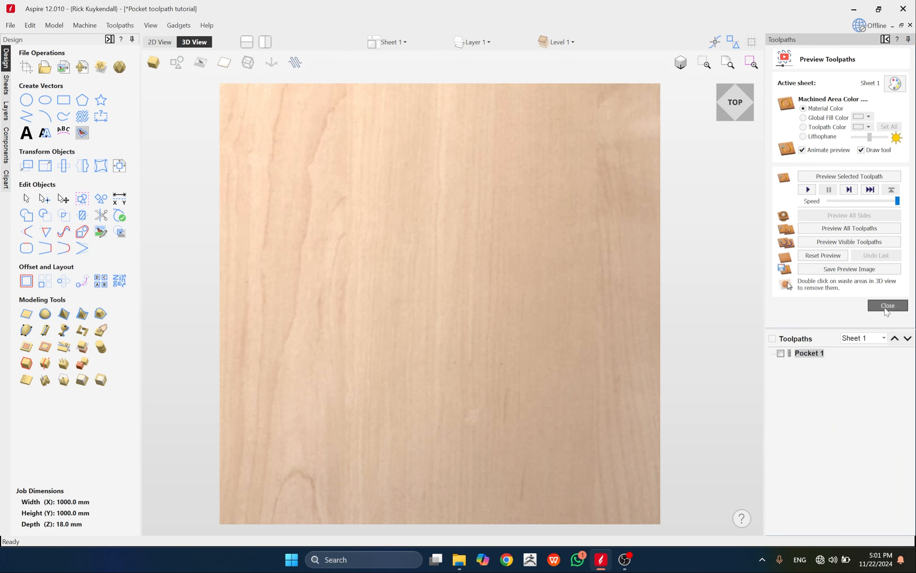
pyautogui.click(887, 305)
# Set the pocket allowance of Pocket 1 to 10 mm and recalculate the toolpath
pyautogui.doubleClick(810, 265)
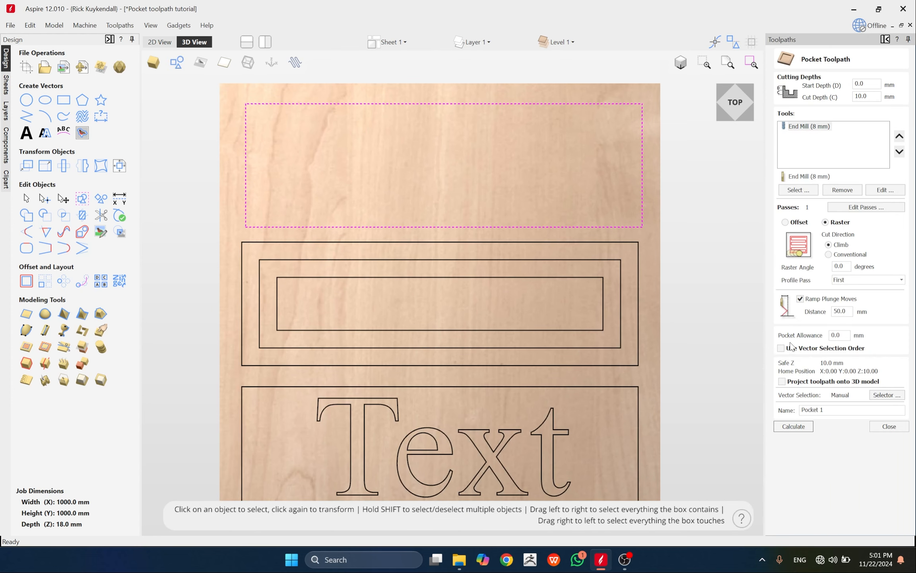
pyautogui.doubleClick(838, 335)
pyautogui.write('5')
pyautogui.doubleClick(839, 335)
pyautogui.write('10')
pyautogui.click(789, 424)
# Display the material block outline and the vectors together with the toolpath, and compare the toolpath's edge with the upper rectangle
pyautogui.scroll(-2, 500, 207)
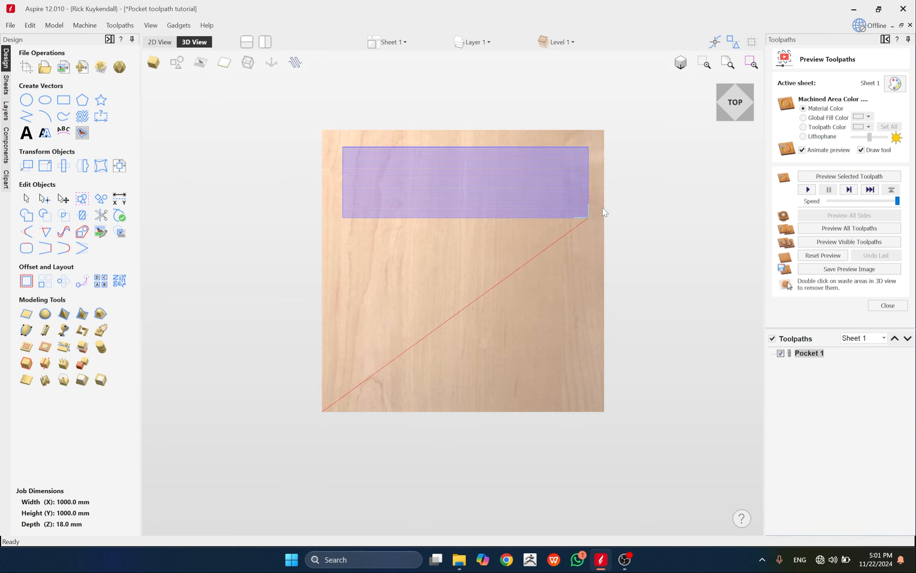
pyautogui.scroll(2, 512, 182)
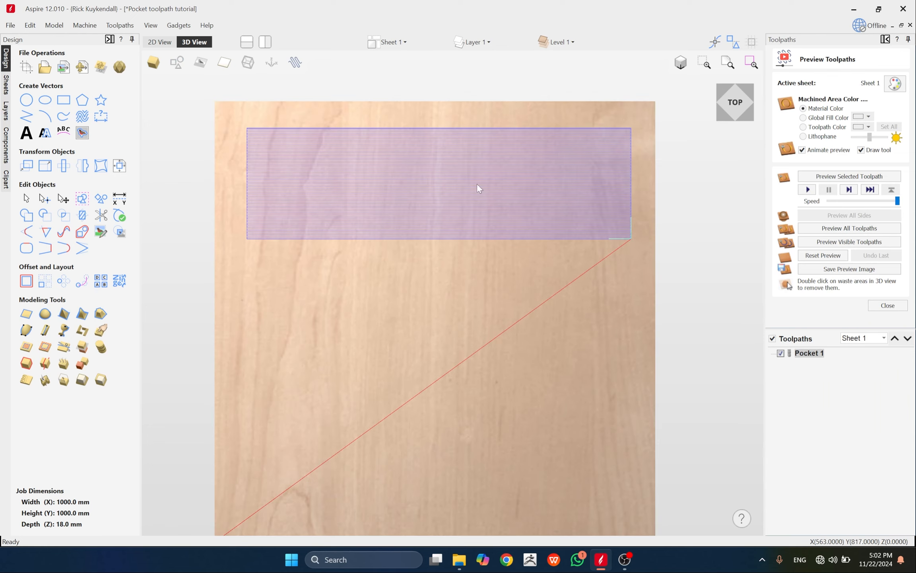
pyautogui.click(302, 68)
pyautogui.click(303, 70)
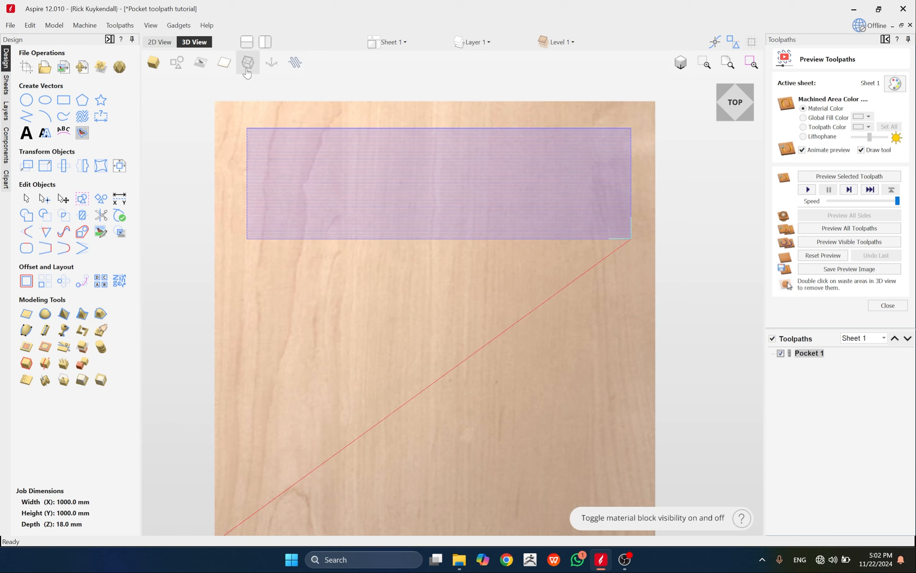
pyautogui.click(248, 63)
pyautogui.click(295, 63)
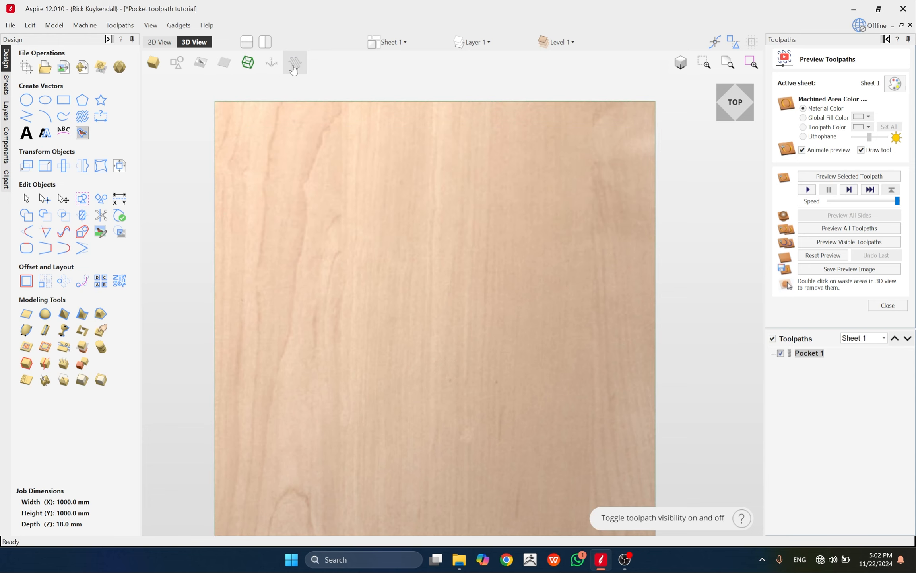
pyautogui.click(295, 62)
pyautogui.click(177, 62)
pyautogui.click(177, 62)
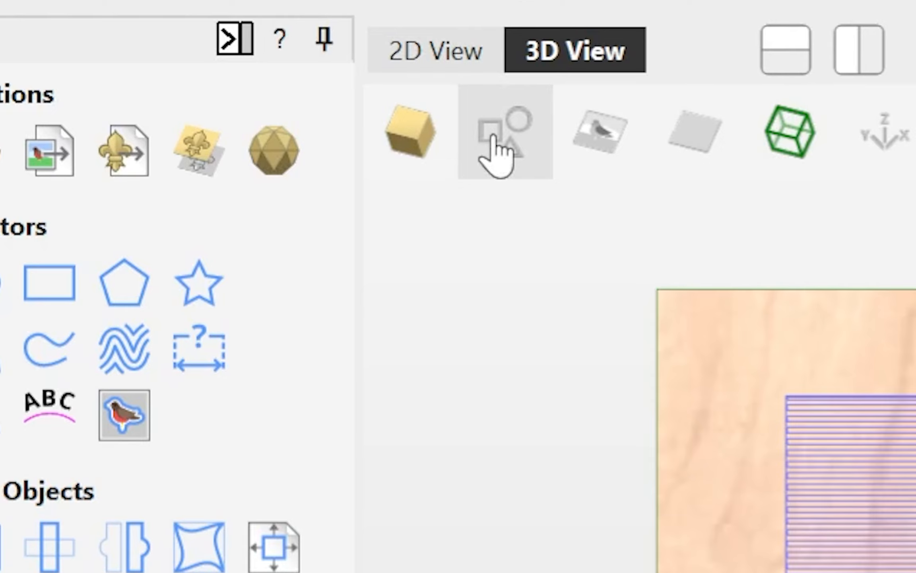
pyautogui.click(505, 153)
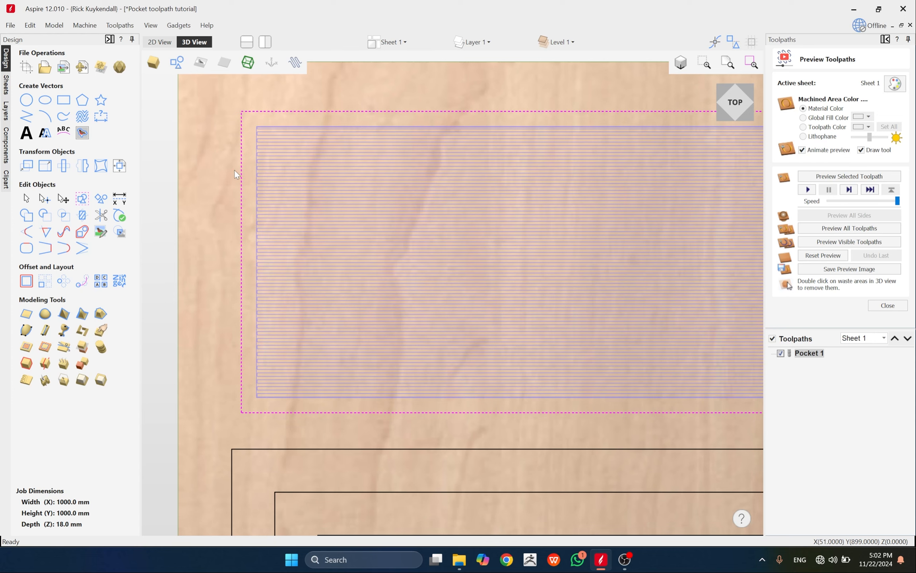
pyautogui.scroll(-2, 247, 189)
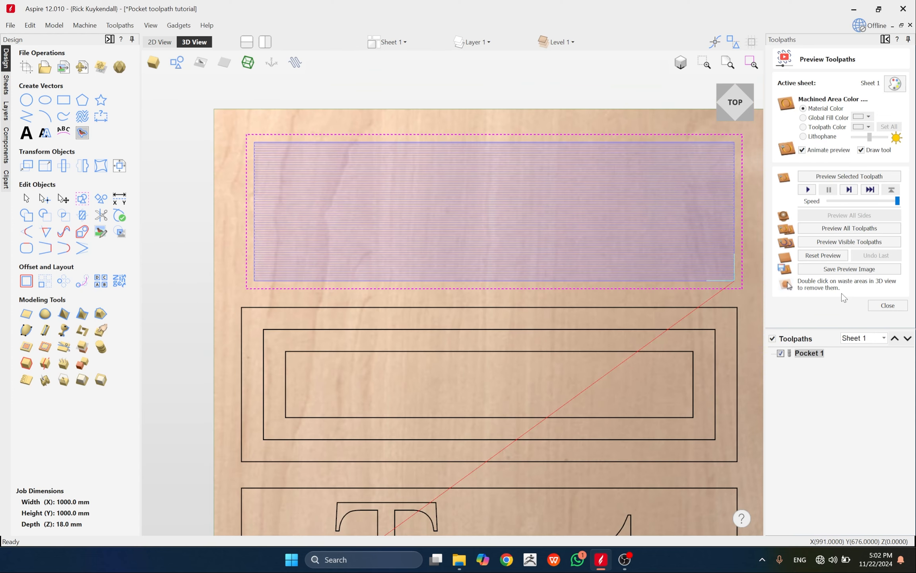
# Preview all toolpaths and examine the gap between the machined pocket's edge and the rectangle vector at its corner
pyautogui.click(834, 229)
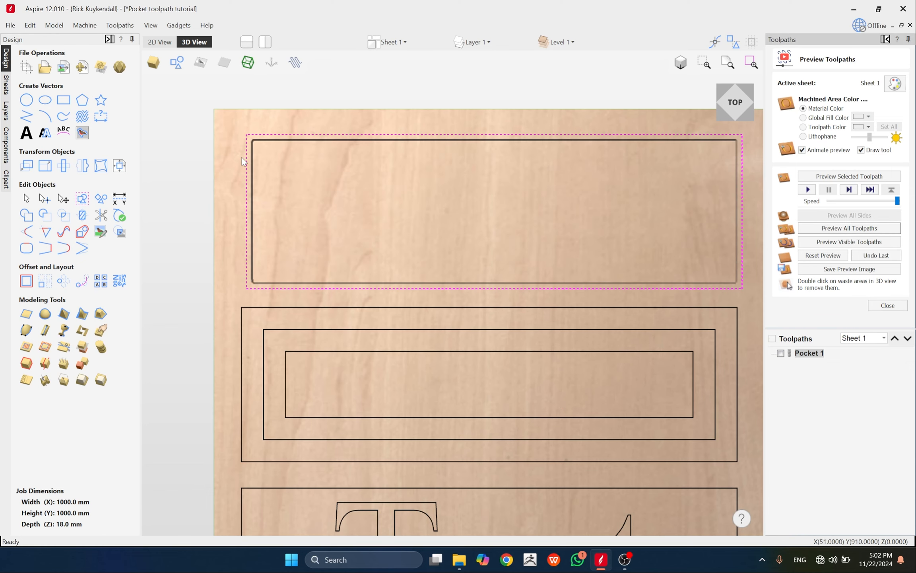
pyautogui.scroll(5, 262, 146)
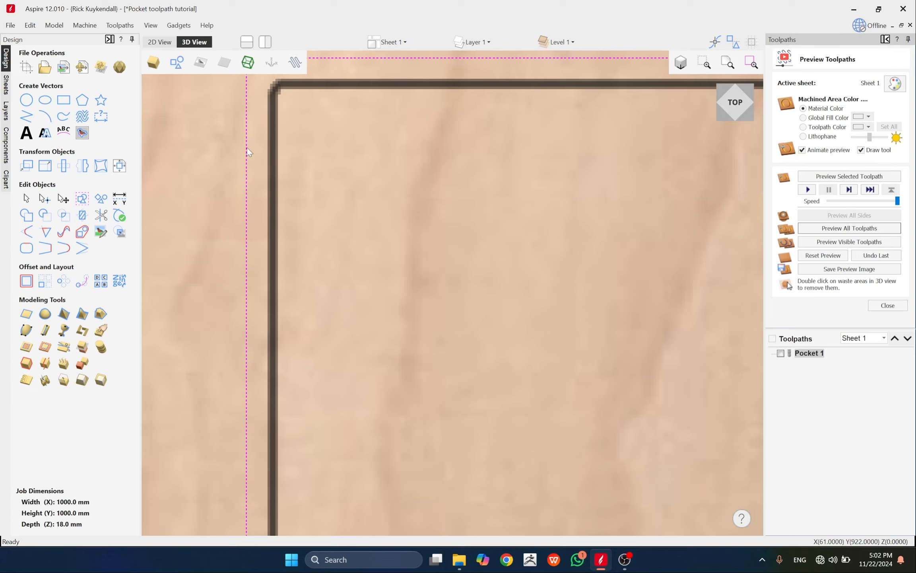
pyautogui.scroll(-3, 248, 148)
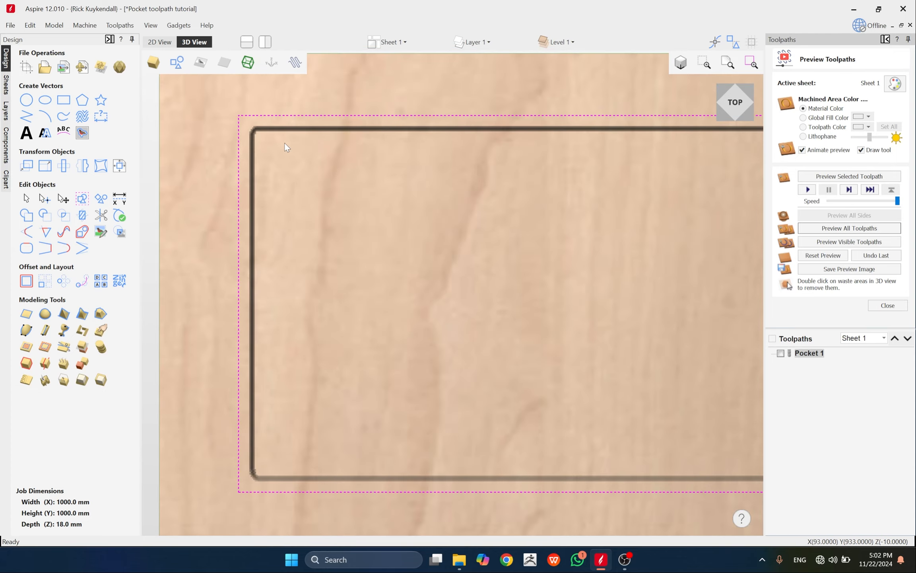
pyautogui.scroll(-4, 279, 235)
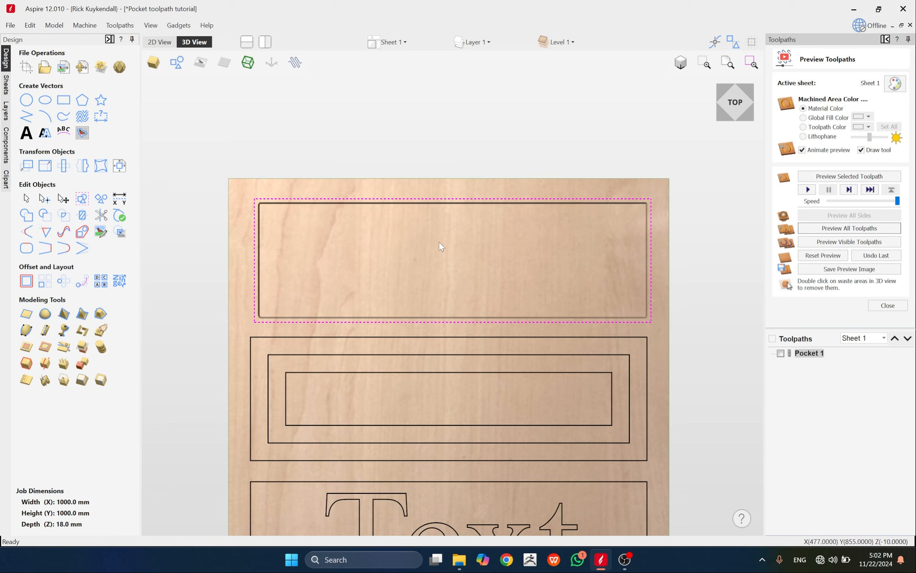
# Set the pocket allowance of Pocket 1 to 20 mm, recalculate, and show the vectors over the toolpath
pyautogui.click(895, 305)
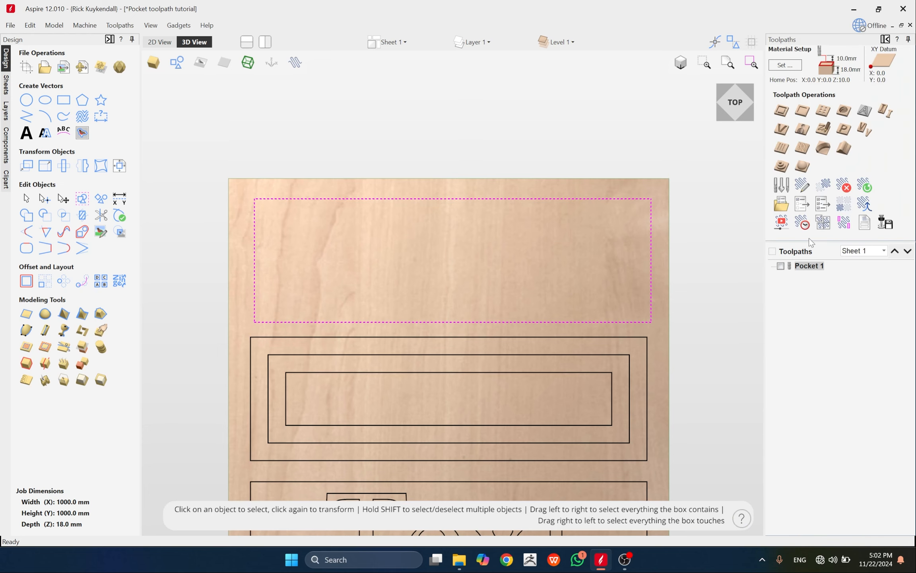
pyautogui.doubleClick(809, 265)
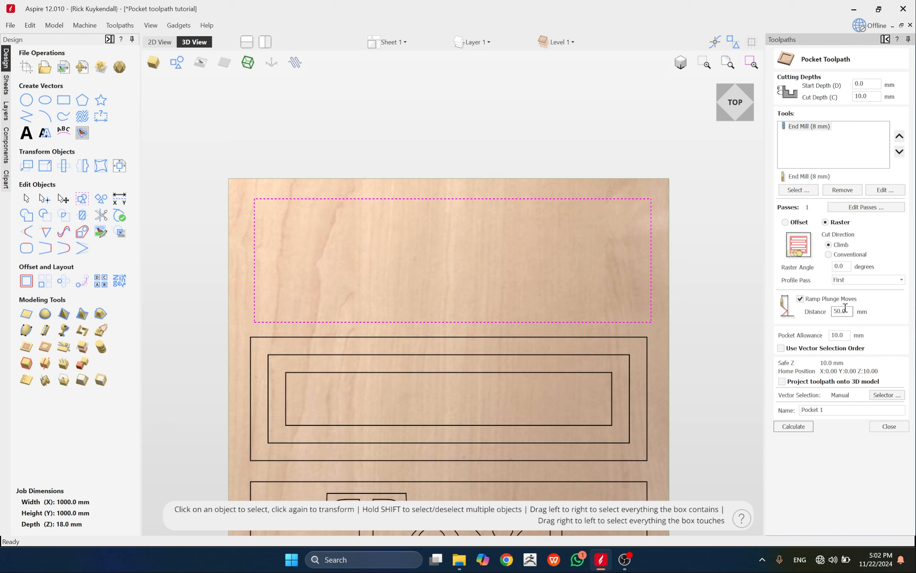
pyautogui.doubleClick(839, 334)
pyautogui.write('20')
pyautogui.click(794, 427)
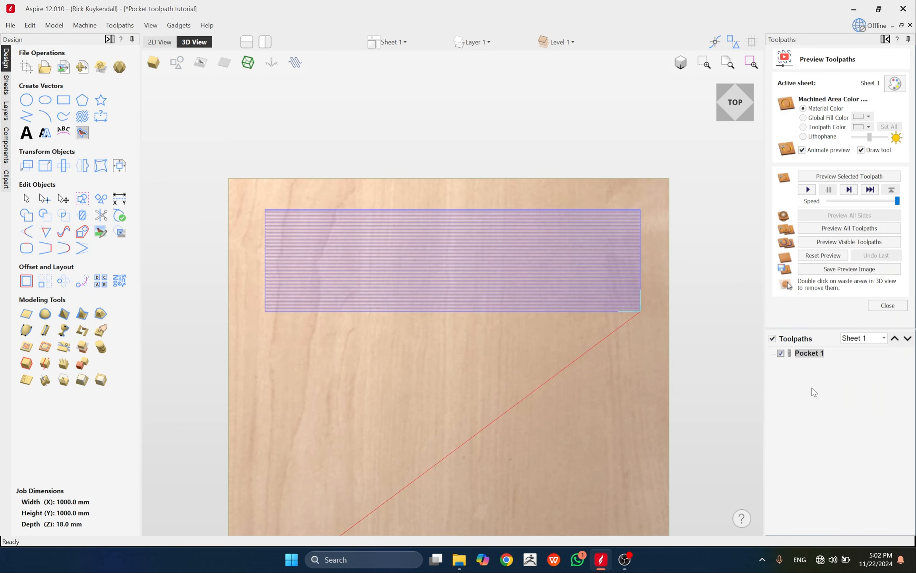
pyautogui.click(176, 62)
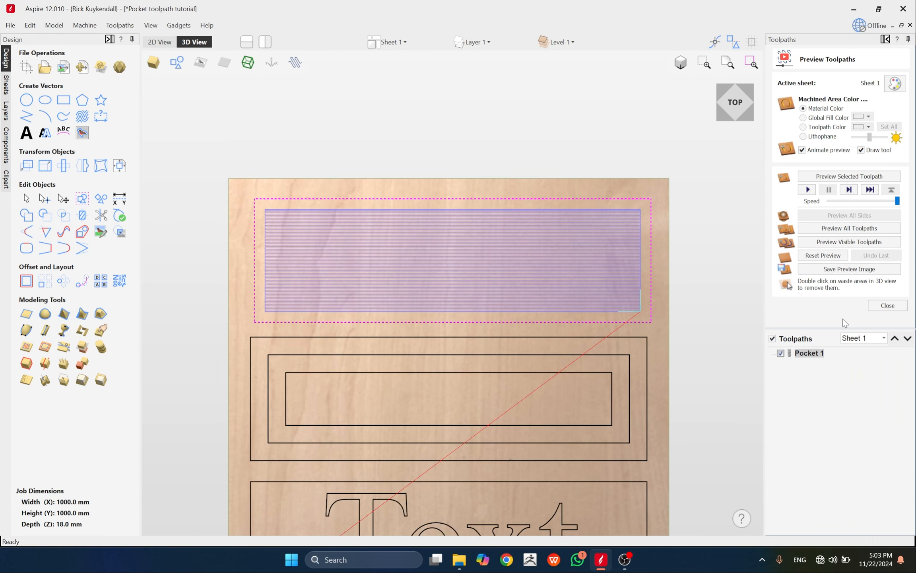
# Set the pocket allowance of Pocket 1 to -20 mm, recalculate, and compare the toolpath with the displayed rectangle vector
pyautogui.click(889, 307)
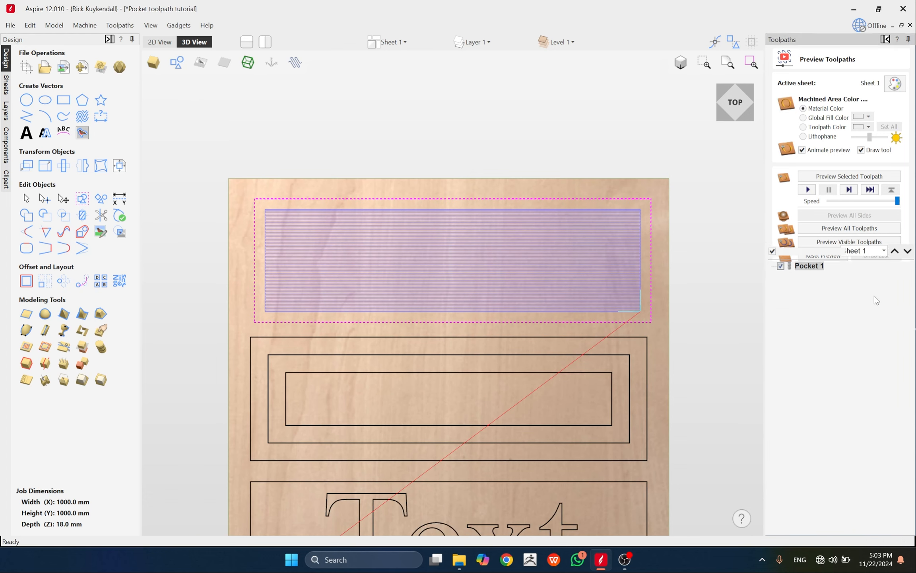
pyautogui.doubleClick(807, 268)
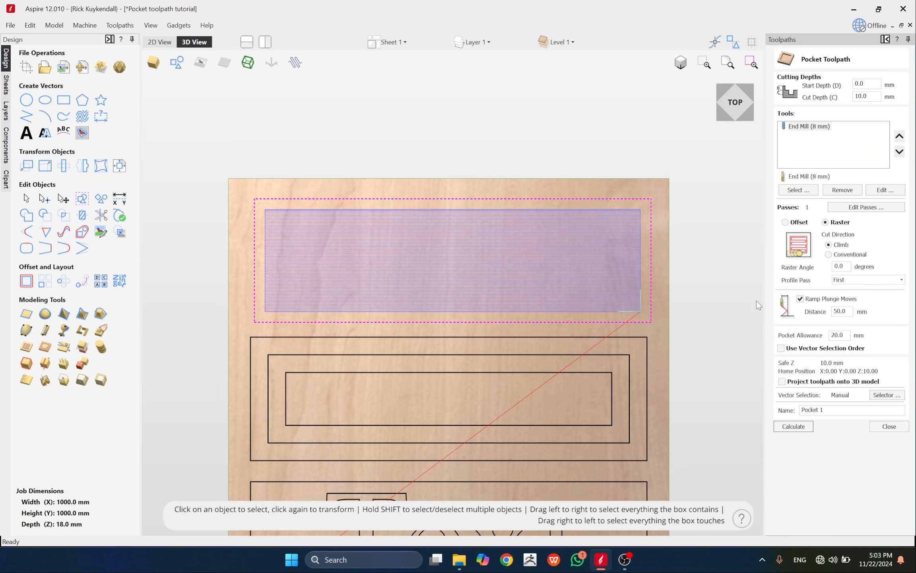
pyautogui.click(835, 334)
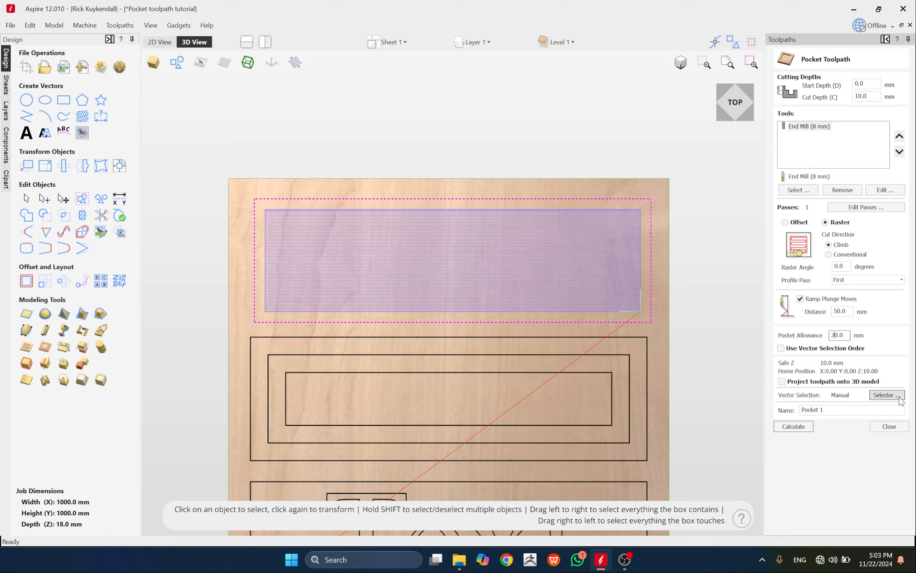
pyautogui.write('-')
pyautogui.moveTo(845, 335); pyautogui.dragTo(806, 334)
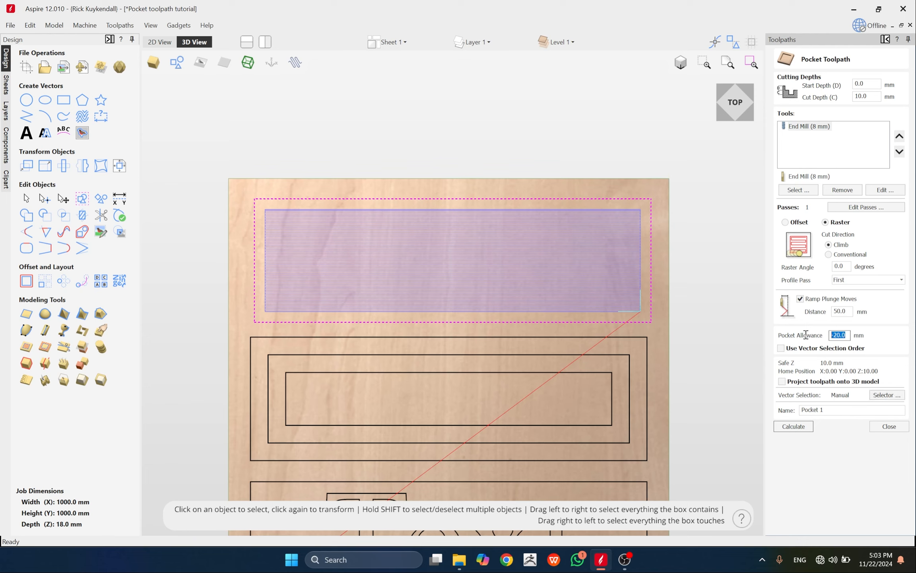
pyautogui.click(792, 426)
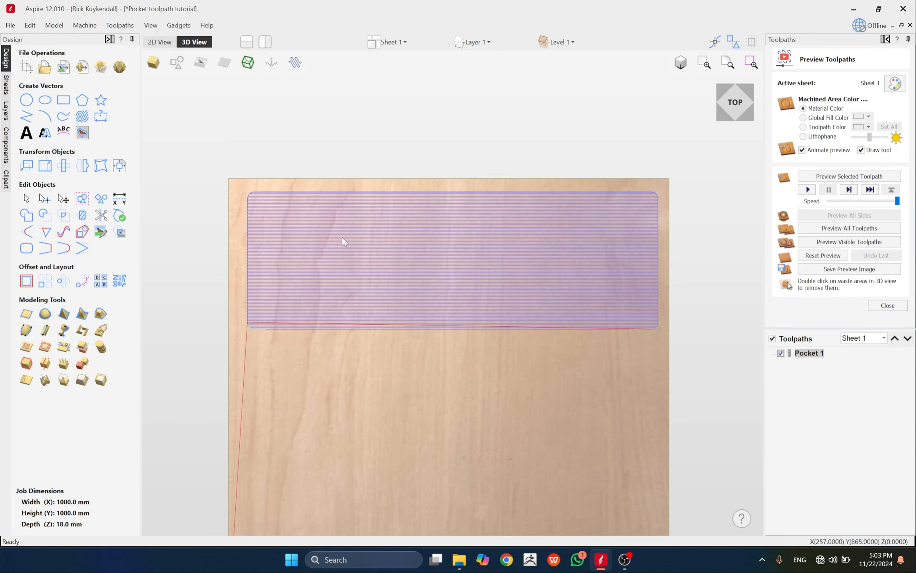
pyautogui.click(177, 62)
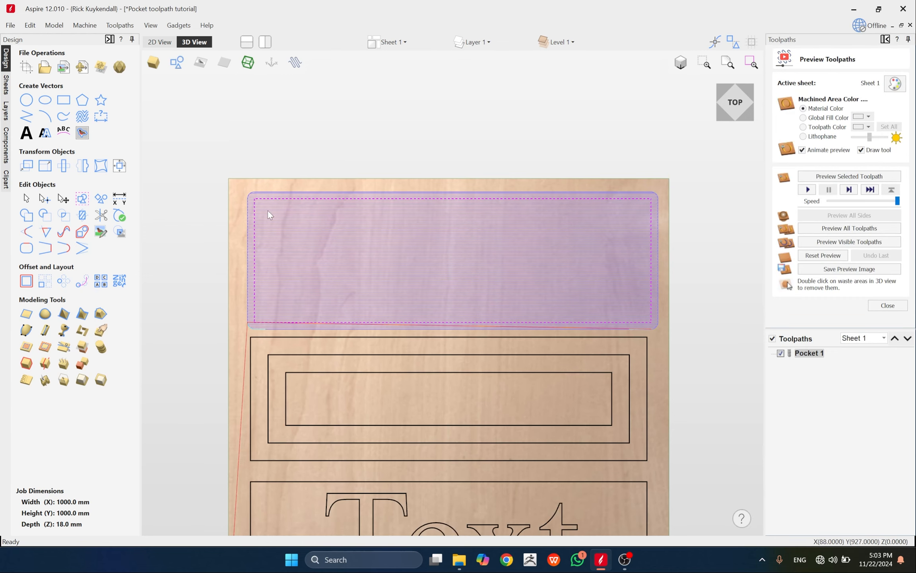
pyautogui.scroll(3, 254, 199)
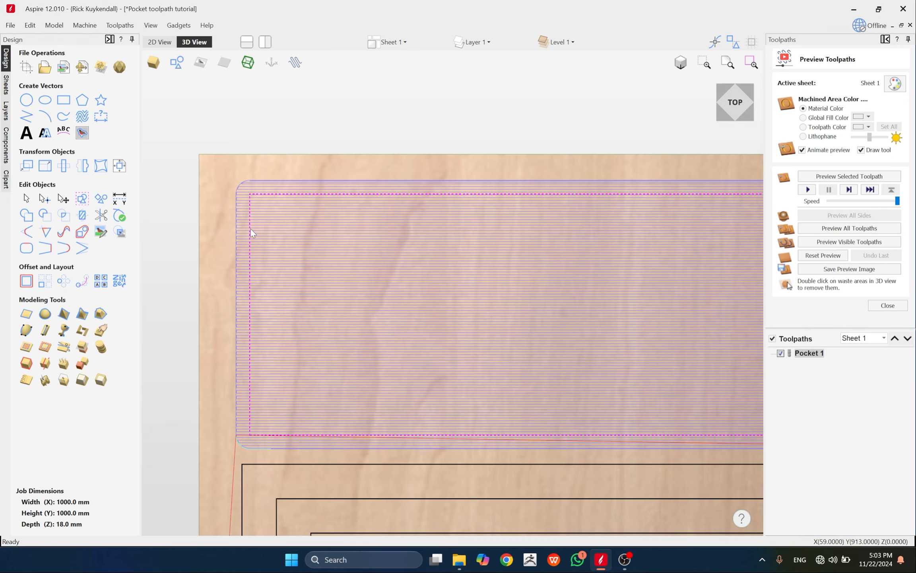
pyautogui.scroll(-2, 250, 229)
pyautogui.scroll(-2, 449, 269)
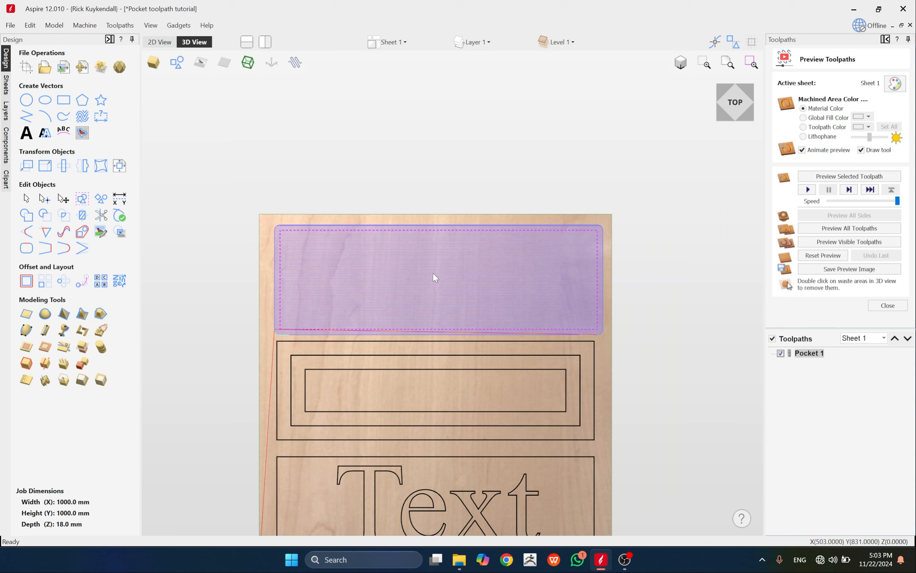
# Set the pocket allowance of Pocket 1 to 0 mm and recalculate the toolpath
pyautogui.click(876, 310)
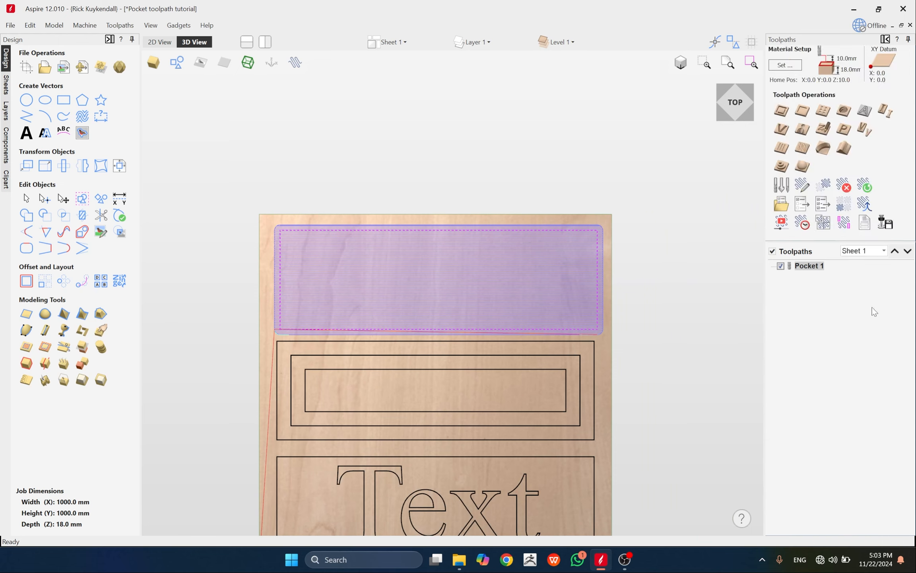
pyautogui.doubleClick(807, 259)
pyautogui.doubleClick(846, 335)
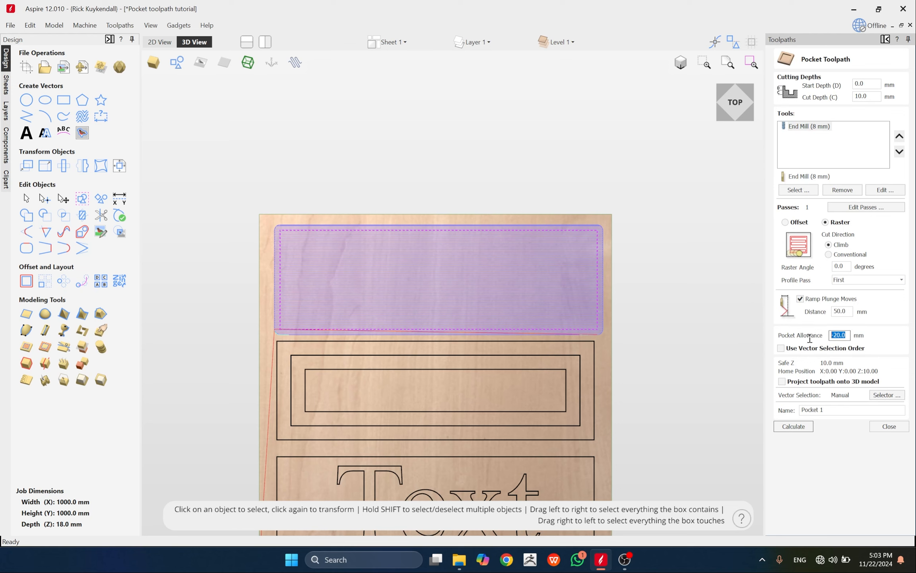
pyautogui.write('0')
pyautogui.click(799, 428)
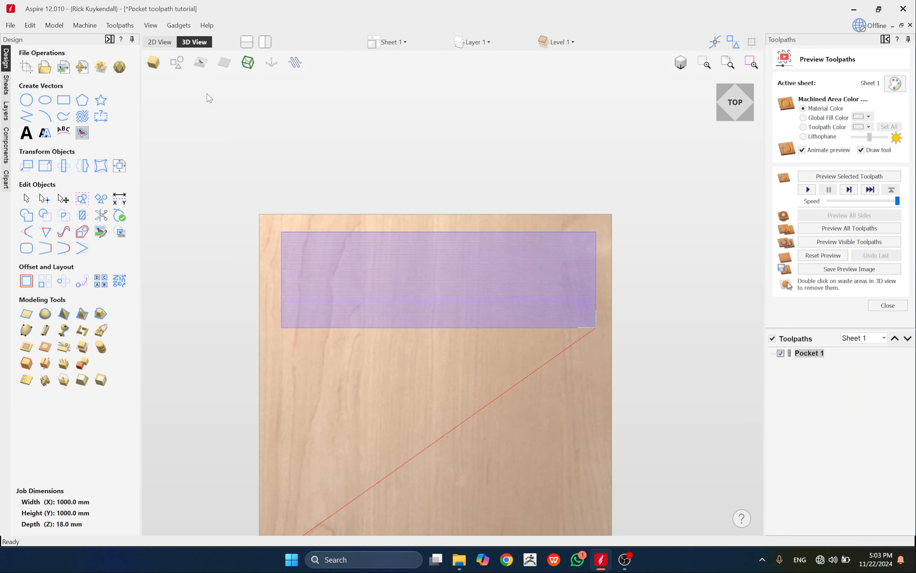
# Show the vectors over the Pocket 1 toolpath and close the toolpath preview
pyautogui.click(177, 62)
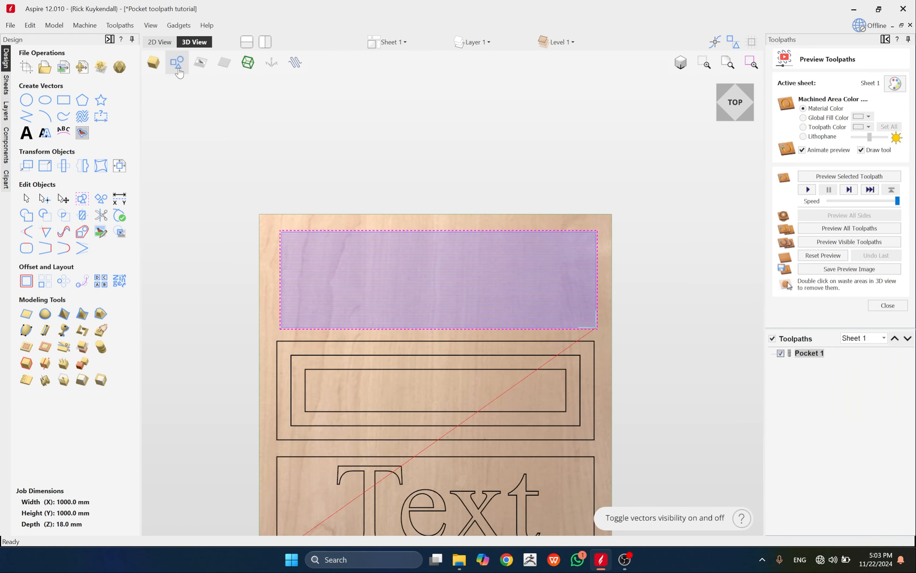
pyautogui.click(887, 305)
pyautogui.scroll(1, 576, 353)
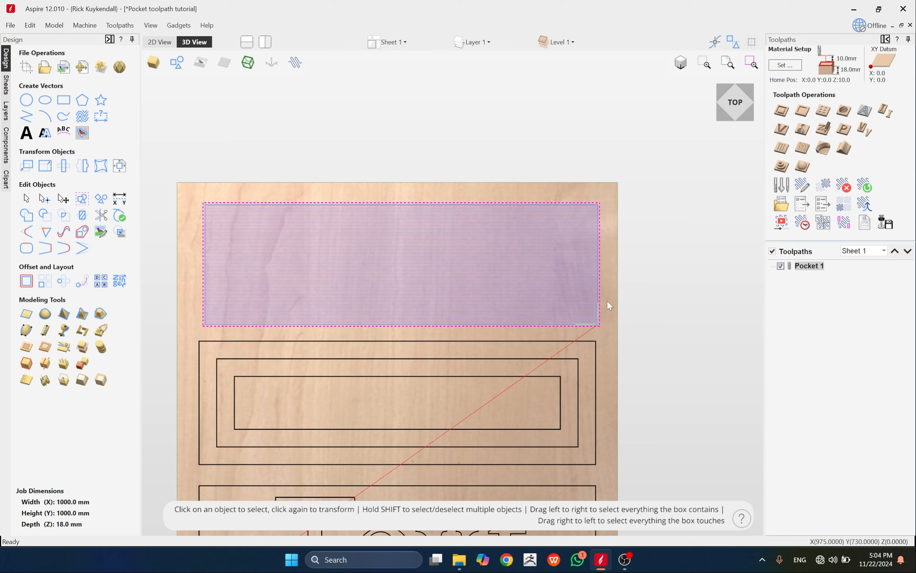
pyautogui.scroll(-3, 528, 263)
pyautogui.scroll(3, 480, 355)
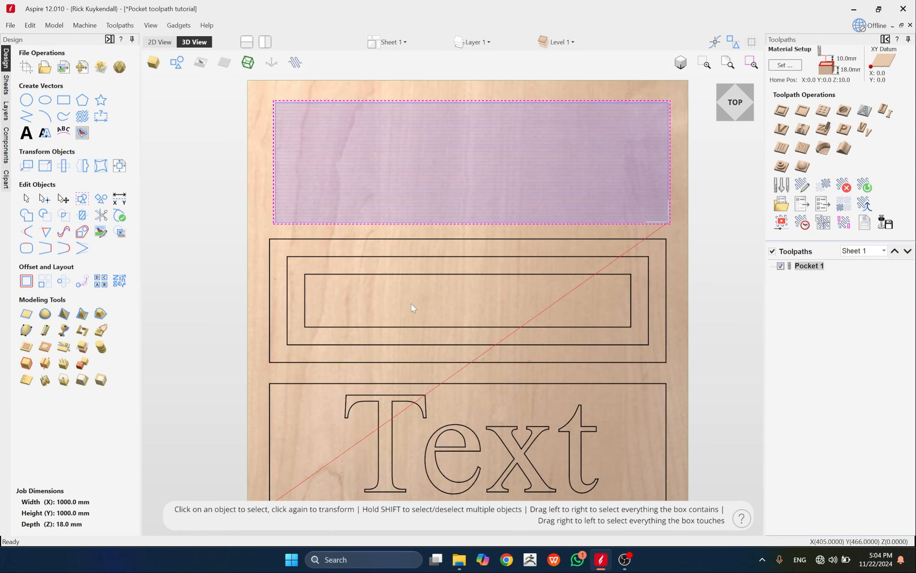
# Reassign Pocket 1 to the three nested rectangles in the middle of the board and recalculate the toolpath
pyautogui.scroll(2, 416, 264)
pyautogui.moveTo(420, 206); pyautogui.dragTo(408, 298)
pyautogui.scroll(-3, 423, 284)
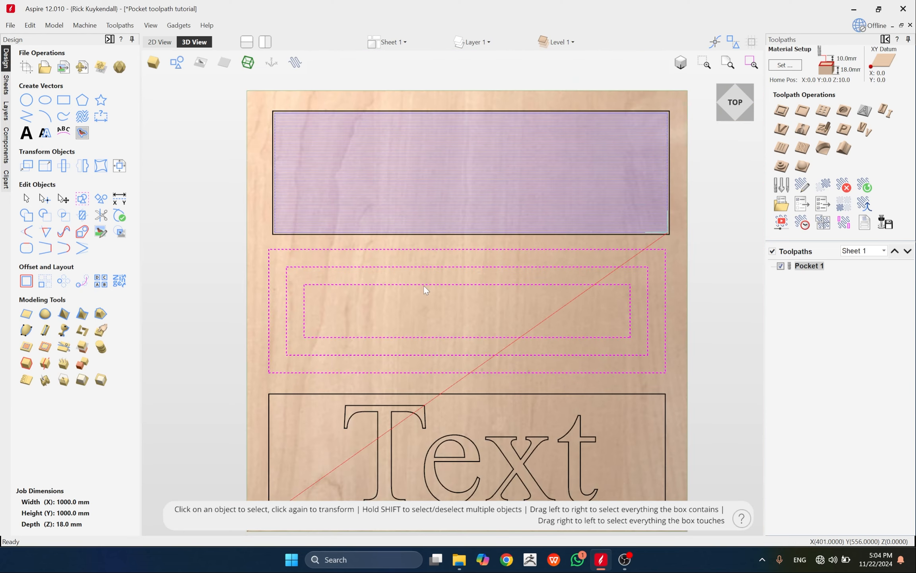
pyautogui.click(427, 298)
pyautogui.doubleClick(813, 267)
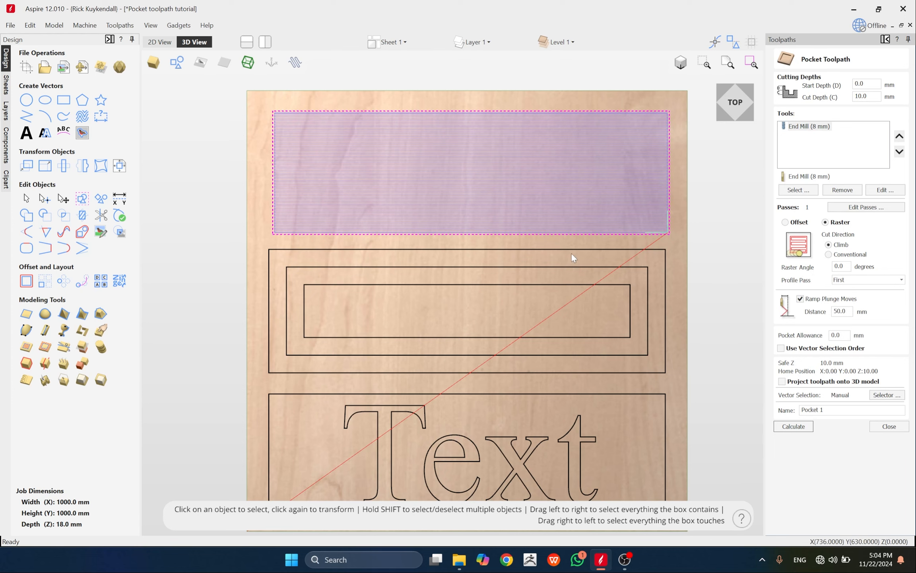
pyautogui.click(561, 248)
pyautogui.click(793, 426)
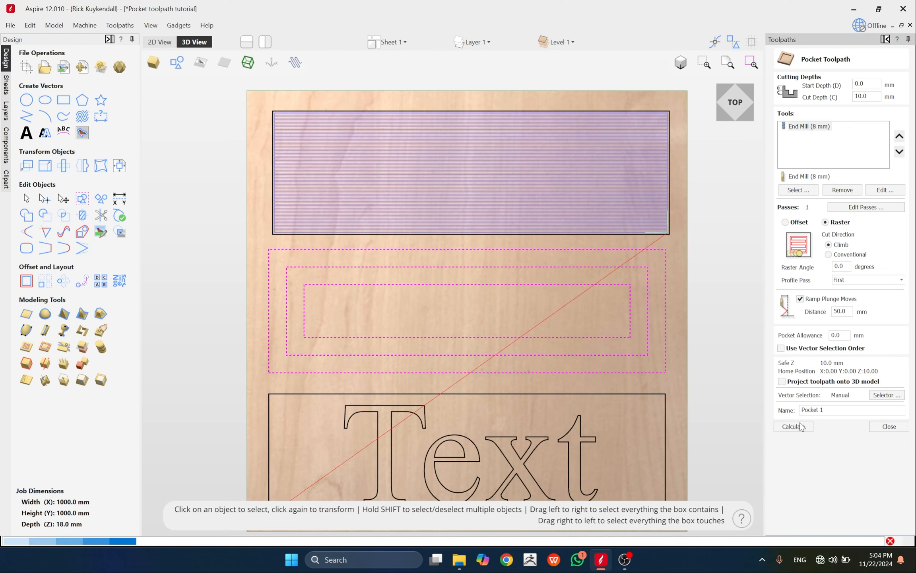
pyautogui.scroll(-2, 292, 198)
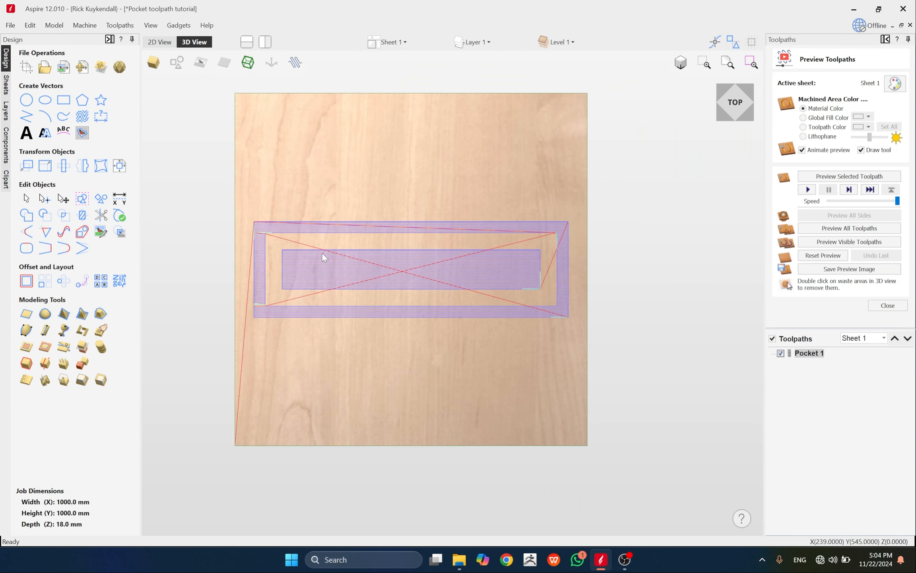
# Show the vectors over the toolpath and examine which areas between the nested rectangles are cleared
pyautogui.click(177, 62)
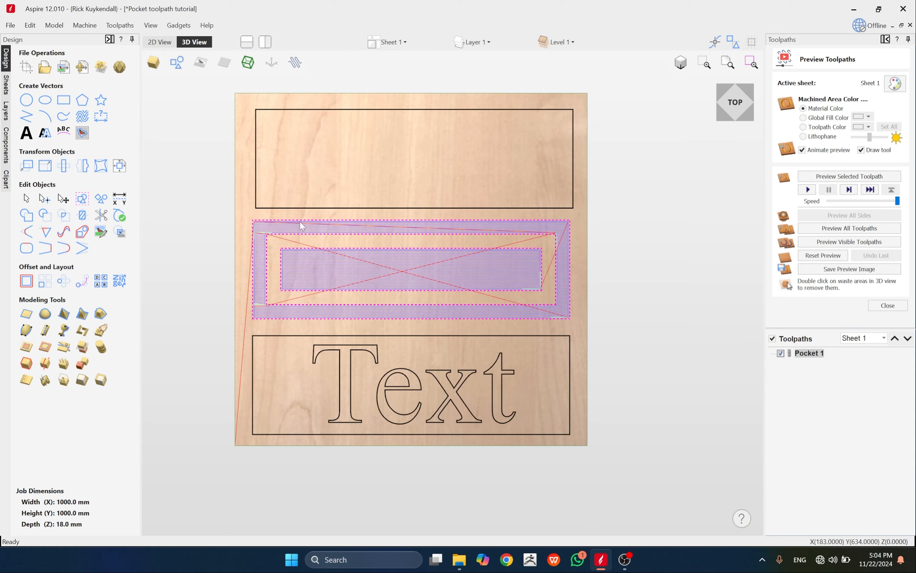
pyautogui.scroll(3, 396, 273)
pyautogui.scroll(-2, 414, 230)
pyautogui.scroll(1, 211, 203)
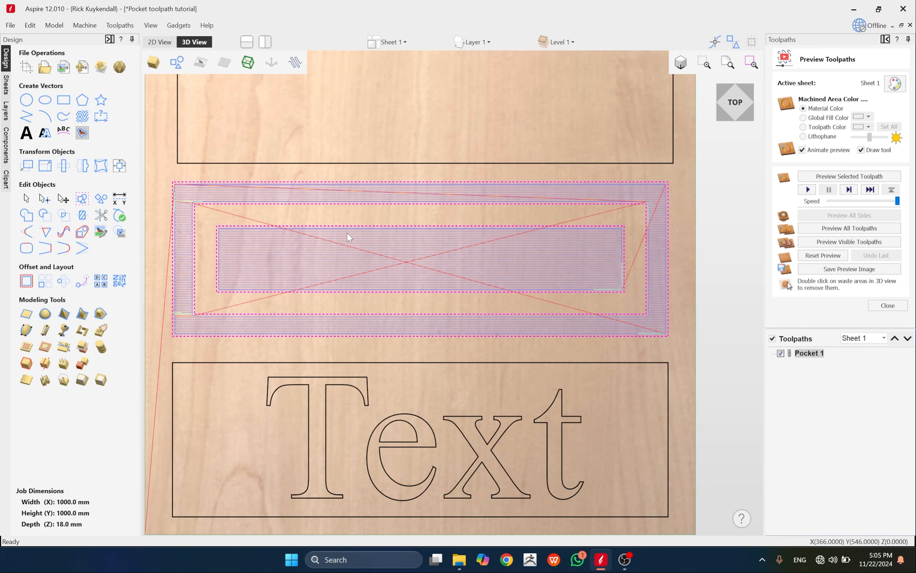
pyautogui.scroll(-3, 374, 171)
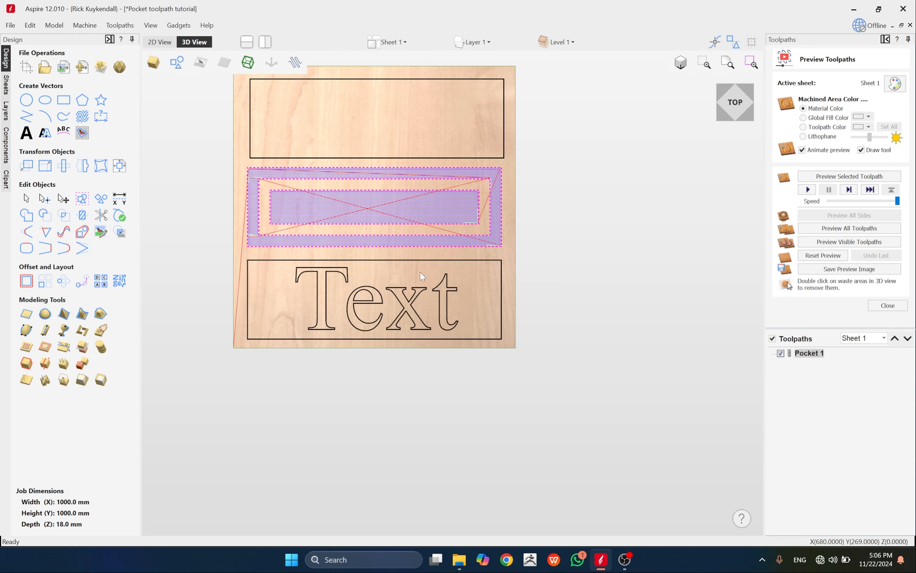
pyautogui.scroll(2, 273, 286)
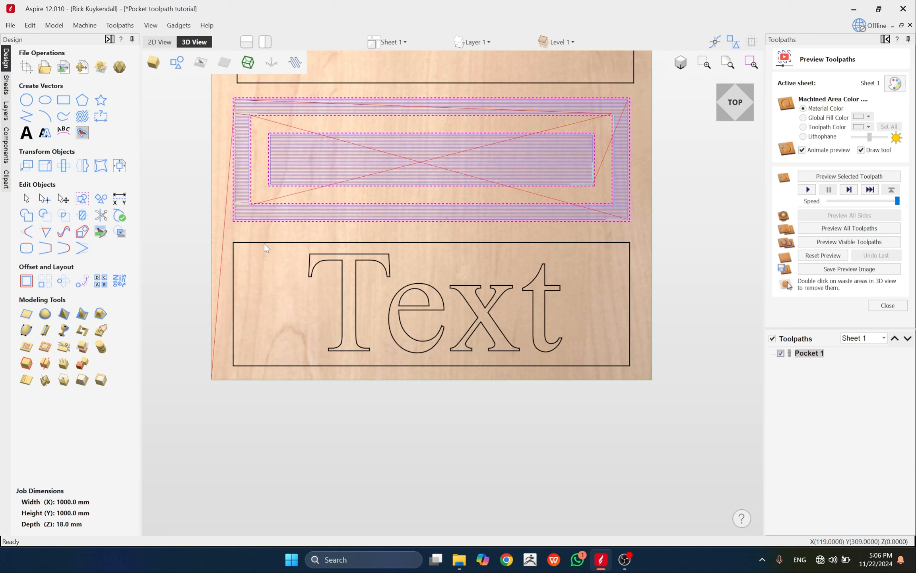
# Reassign Pocket 1 to the "Text" lettering together with its surrounding rectangle and recalculate the toolpath
pyautogui.click(888, 305)
pyautogui.click(263, 285)
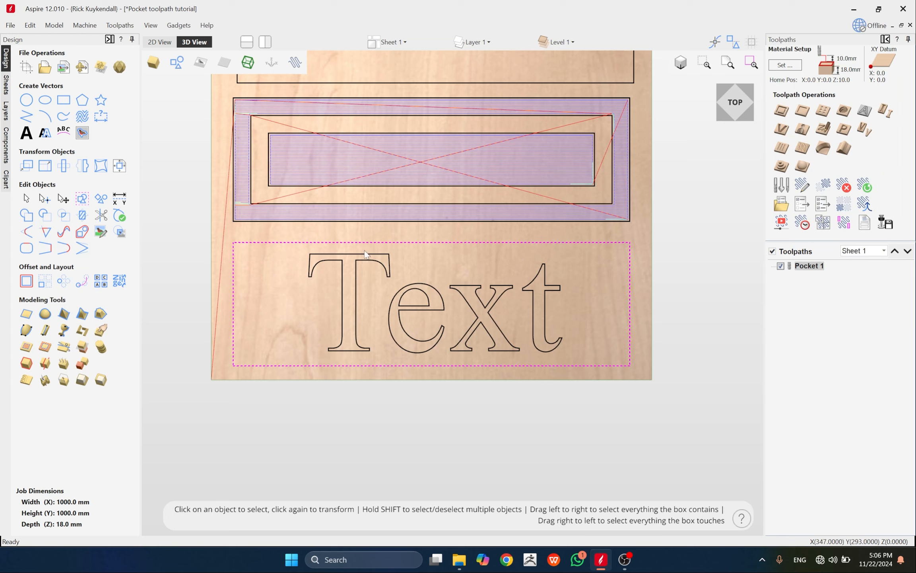
pyautogui.click(332, 269)
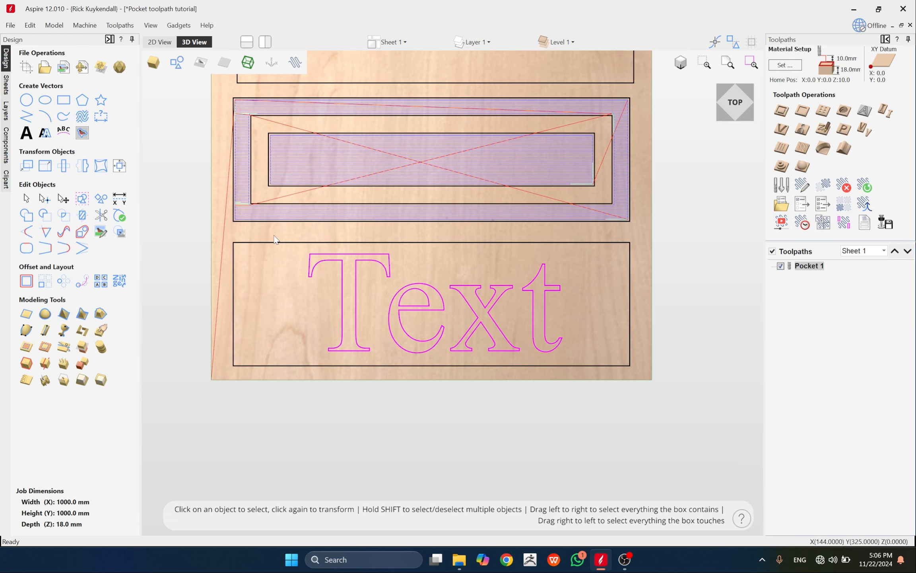
pyautogui.click(259, 268)
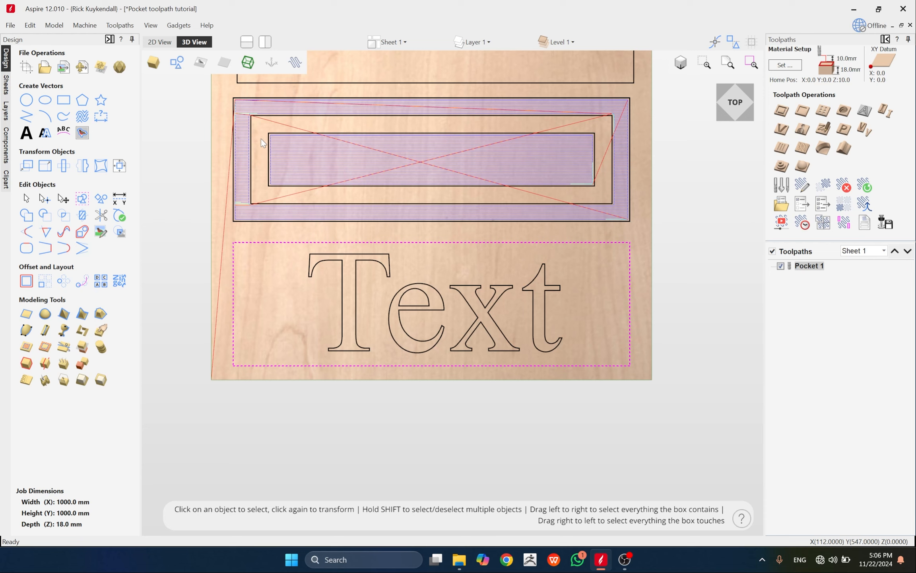
pyautogui.click(336, 272)
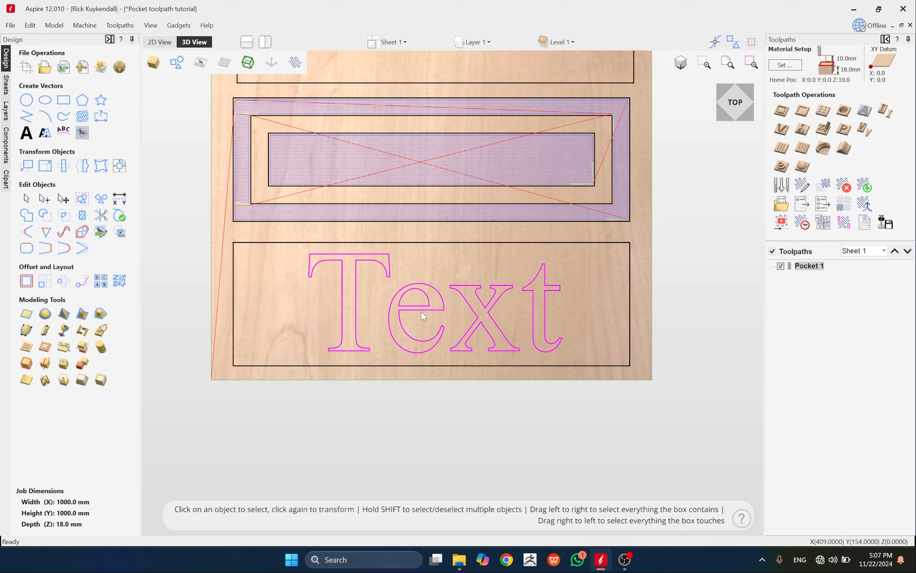
pyautogui.click(371, 333)
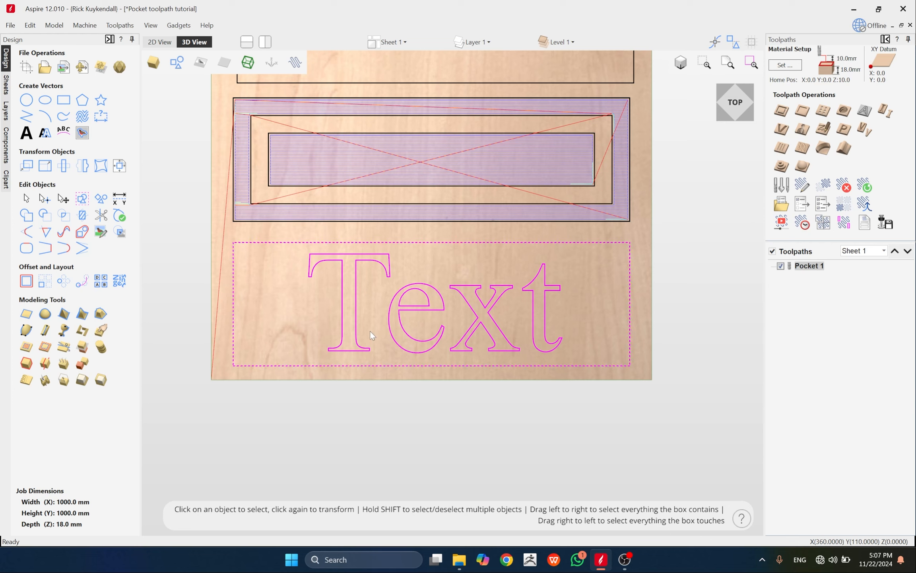
pyautogui.doubleClick(807, 266)
pyautogui.moveTo(653, 335); pyautogui.dragTo(512, 320)
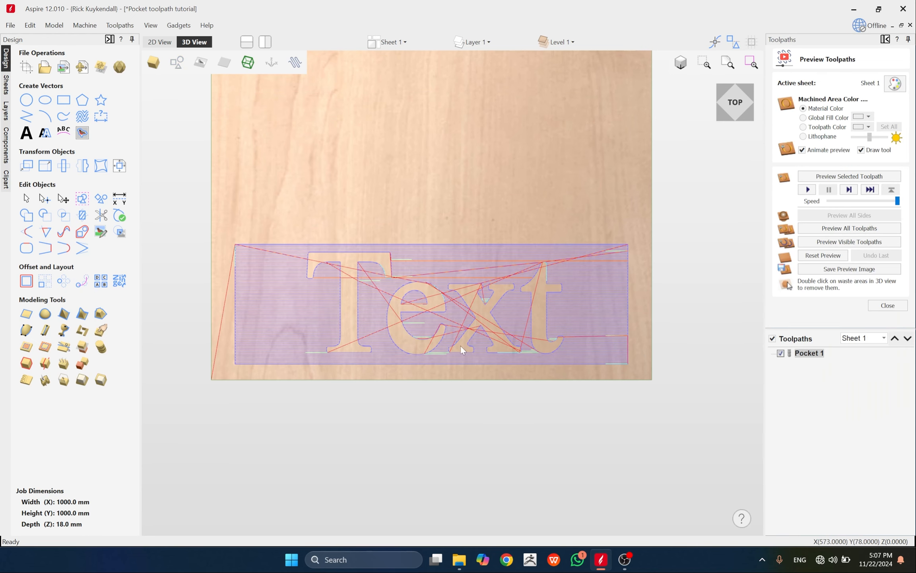
# Show the vectors over the toolpath and examine how the area around the letters is cleared
pyautogui.click(177, 63)
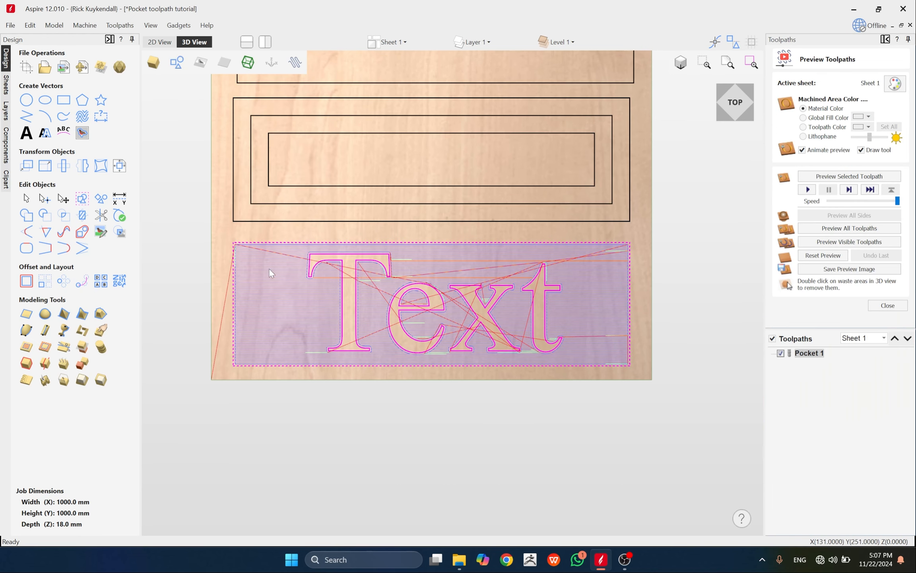
pyautogui.scroll(2, 202, 224)
pyautogui.scroll(-2, 275, 217)
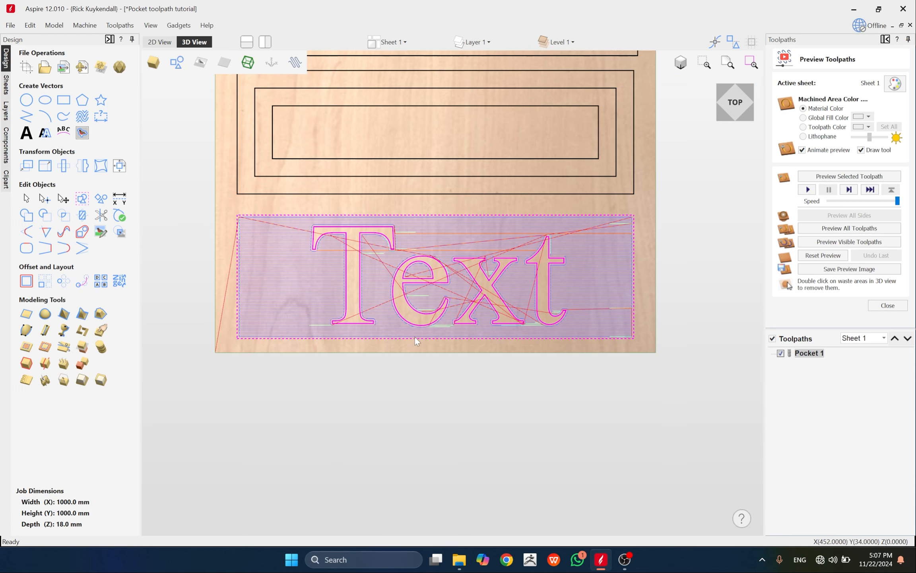
pyautogui.scroll(1, 318, 336)
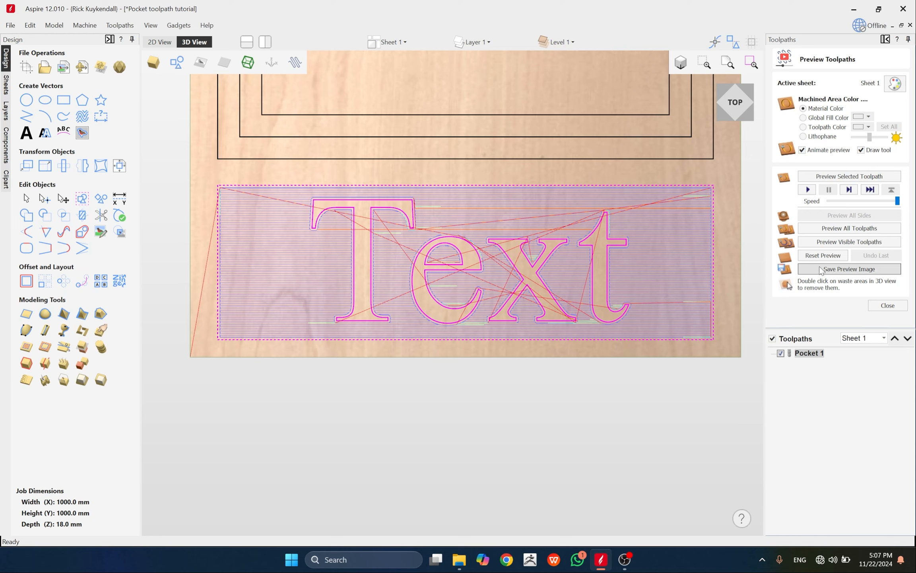
# Preview all toolpaths and check the machined lettering from above
pyautogui.click(839, 228)
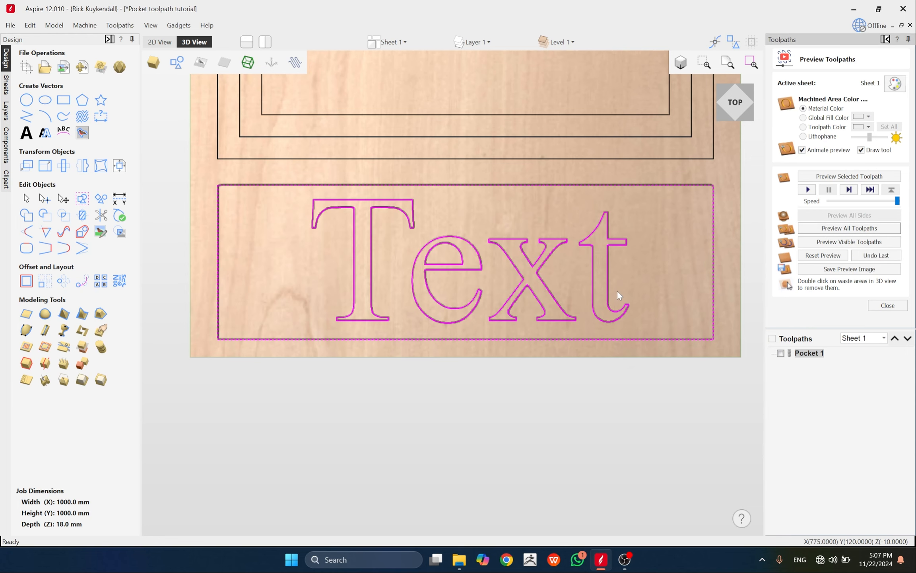
pyautogui.scroll(4, 466, 383)
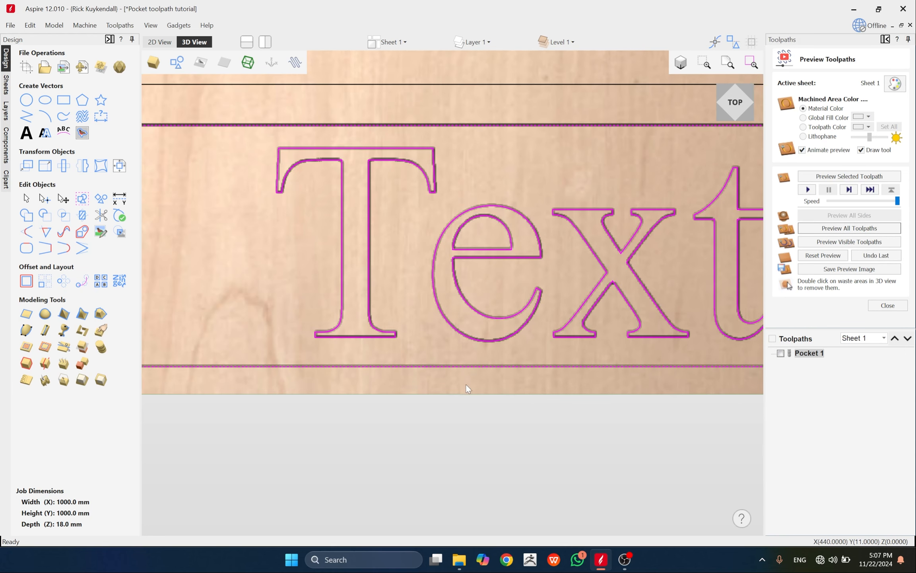
pyautogui.scroll(-8, 460, 382)
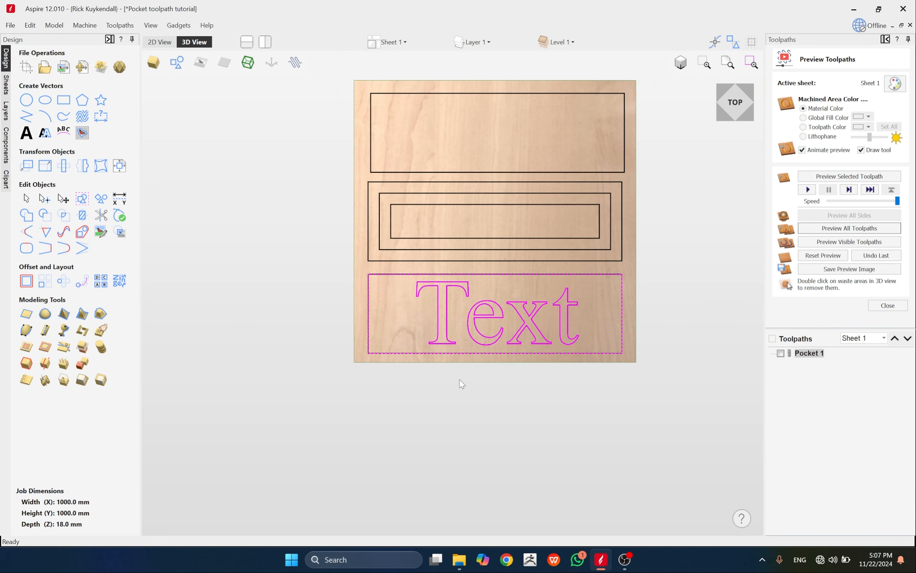
# Hide the vectors and inspect the raised letters from an oblique front view
pyautogui.click(717, 98)
pyautogui.click(177, 62)
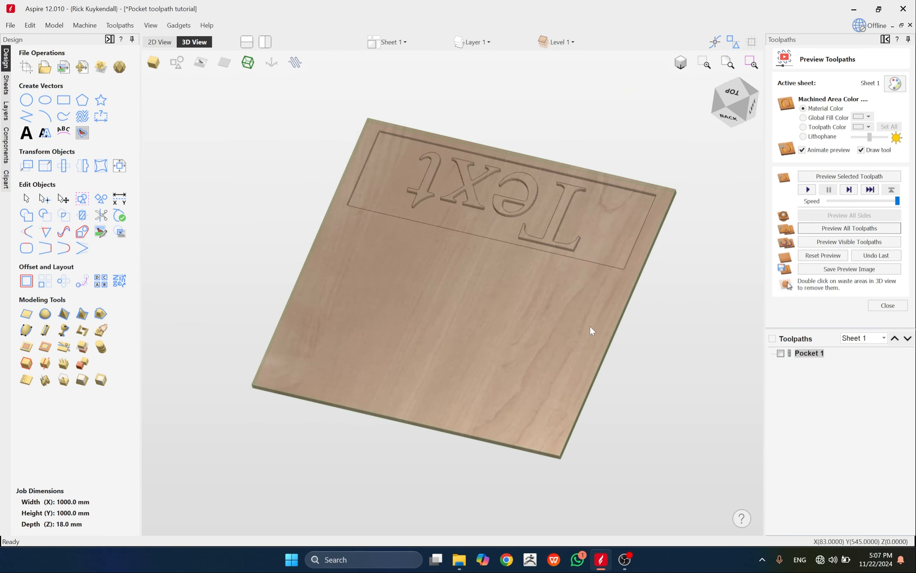
pyautogui.moveTo(738, 128); pyautogui.dragTo(608, 343)
pyautogui.scroll(6, 546, 413)
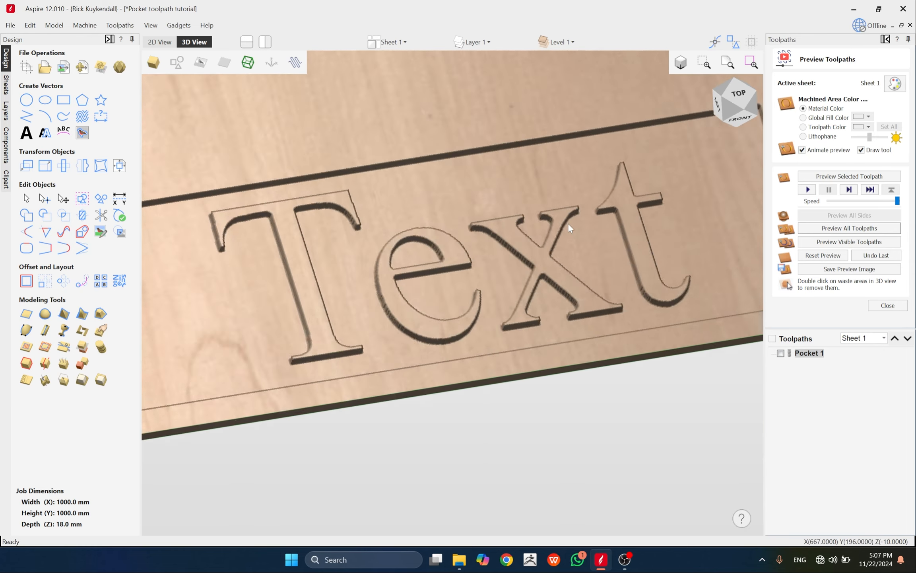
pyautogui.scroll(-4, 534, 224)
pyautogui.scroll(2, 444, 373)
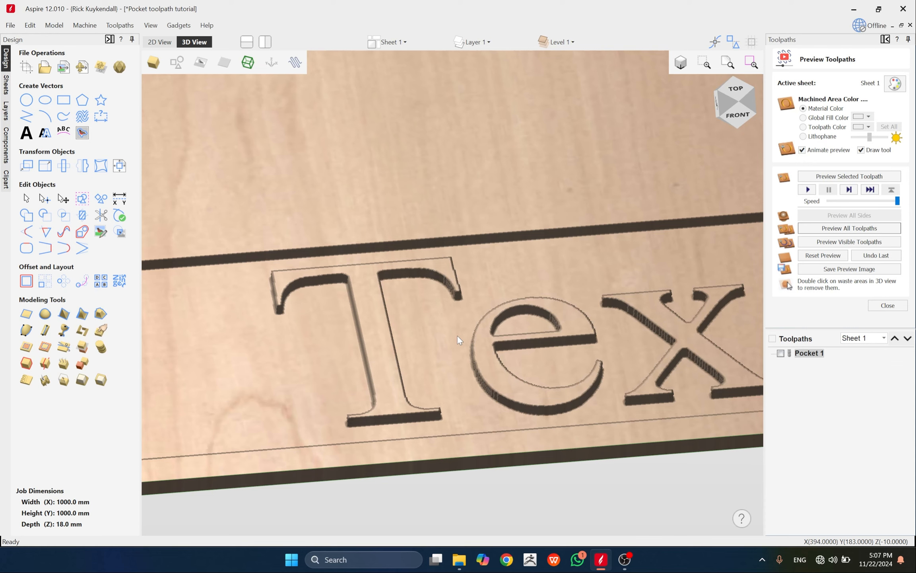
pyautogui.scroll(-6, 457, 334)
pyautogui.scroll(6, 378, 232)
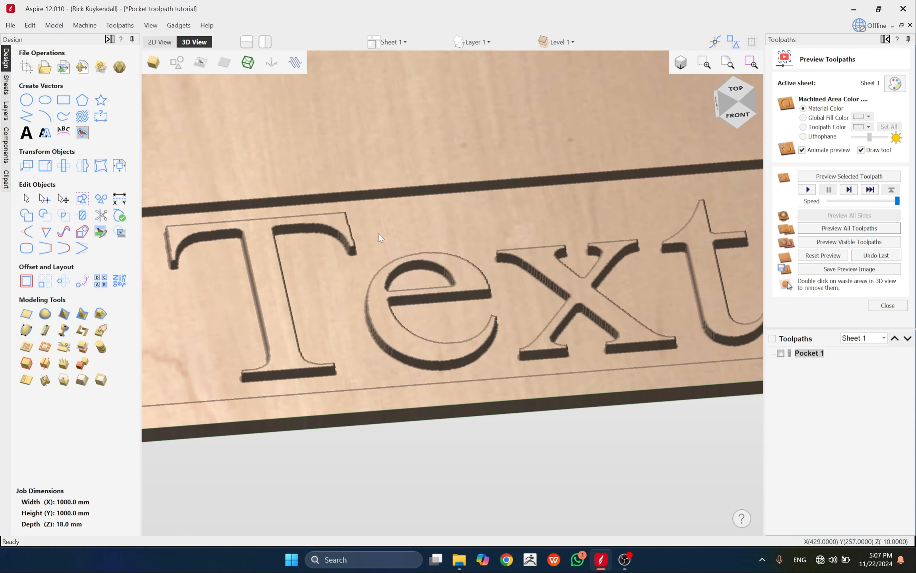
# Reopen the Pocket 1 settings and examine the inner corners of the letters x and t against their vectors
pyautogui.click(887, 306)
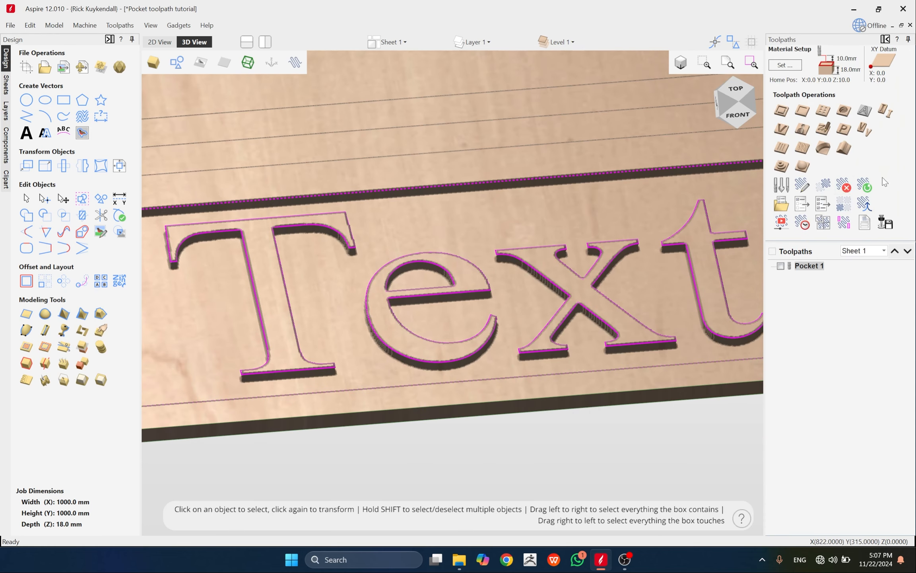
pyautogui.doubleClick(809, 266)
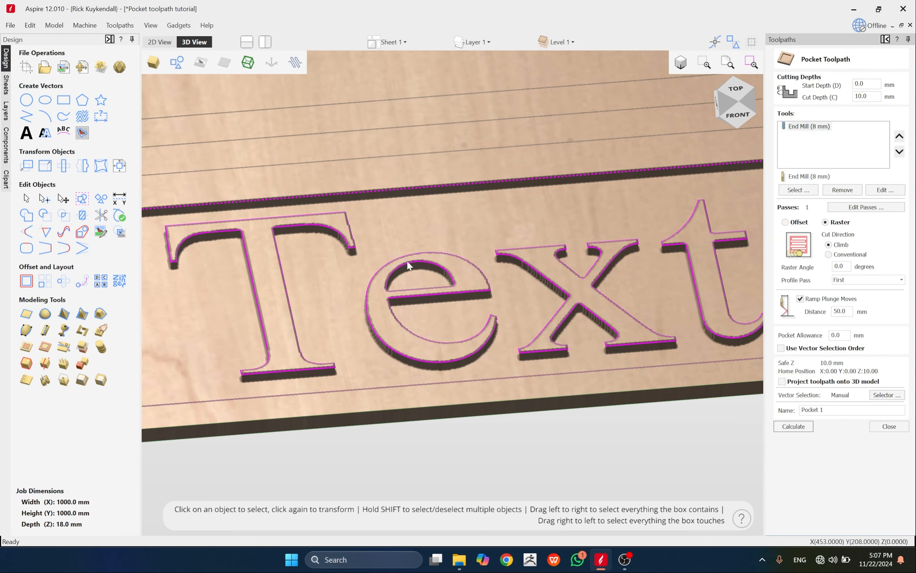
pyautogui.scroll(-2, 447, 251)
pyautogui.scroll(6, 468, 216)
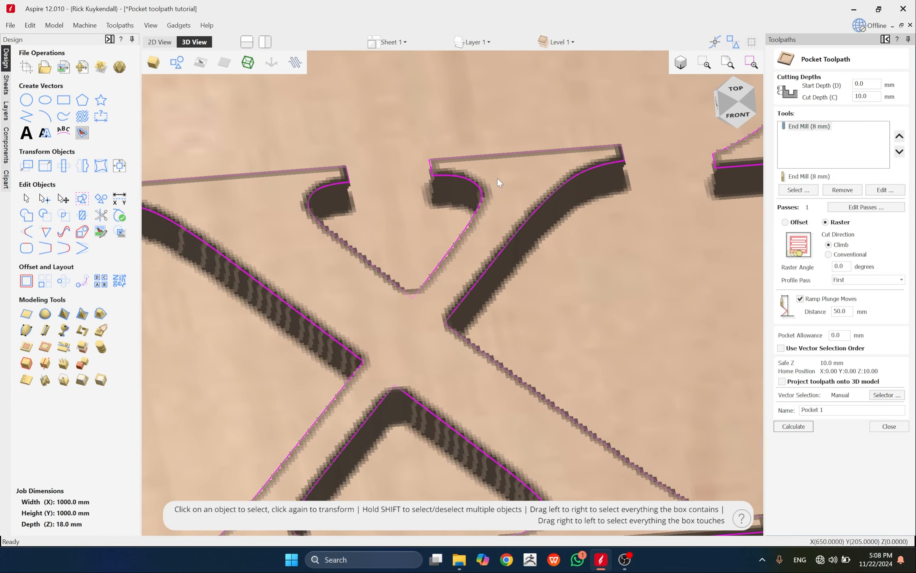
pyautogui.scroll(-3, 470, 259)
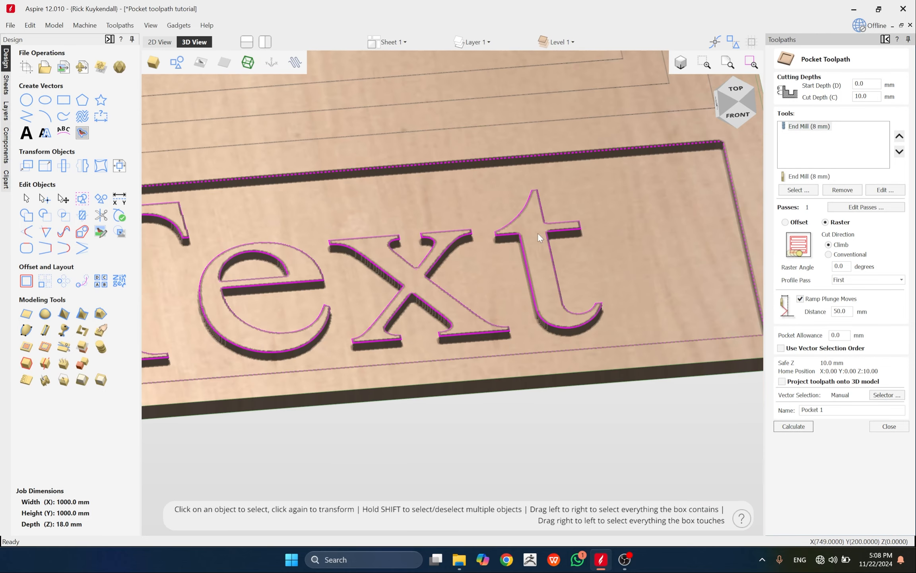
pyautogui.scroll(3, 496, 233)
pyautogui.scroll(4, 495, 233)
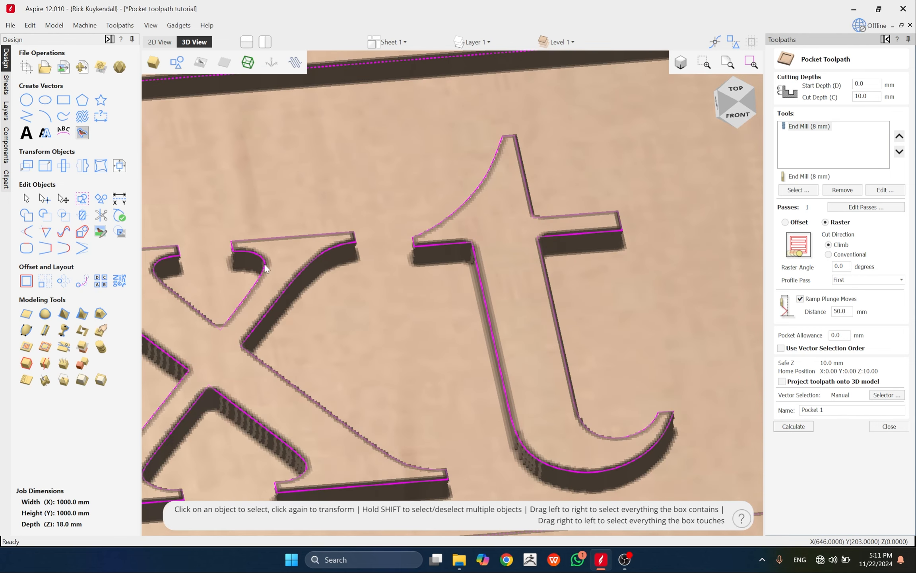
pyautogui.scroll(-3, 453, 237)
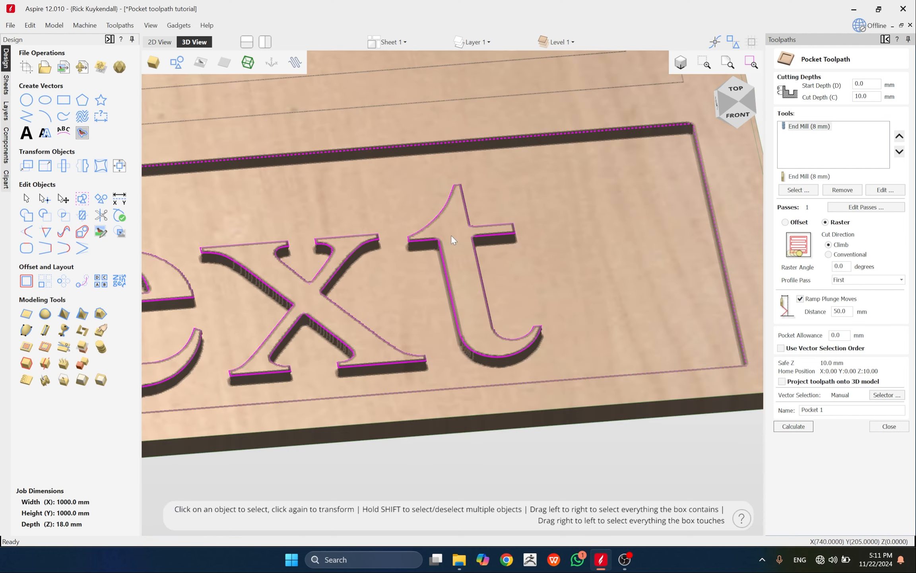
pyautogui.scroll(5, 452, 239)
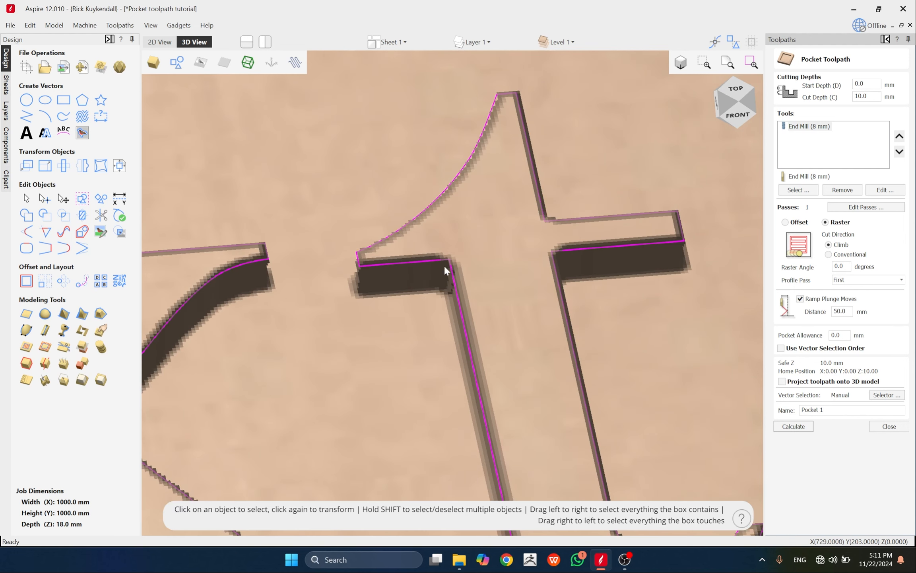
pyautogui.click(162, 68)
pyautogui.click(162, 68)
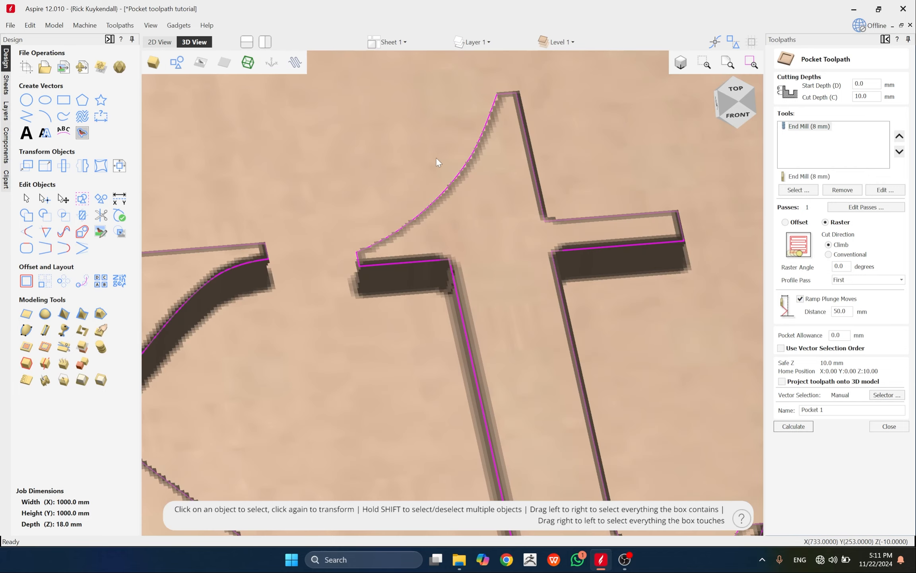
# Examine the outlines and inner corners of the Text lettering from directly above, finishing with the vectors deselected
pyautogui.click(735, 91)
pyautogui.scroll(3, 480, 382)
pyautogui.scroll(3, 406, 369)
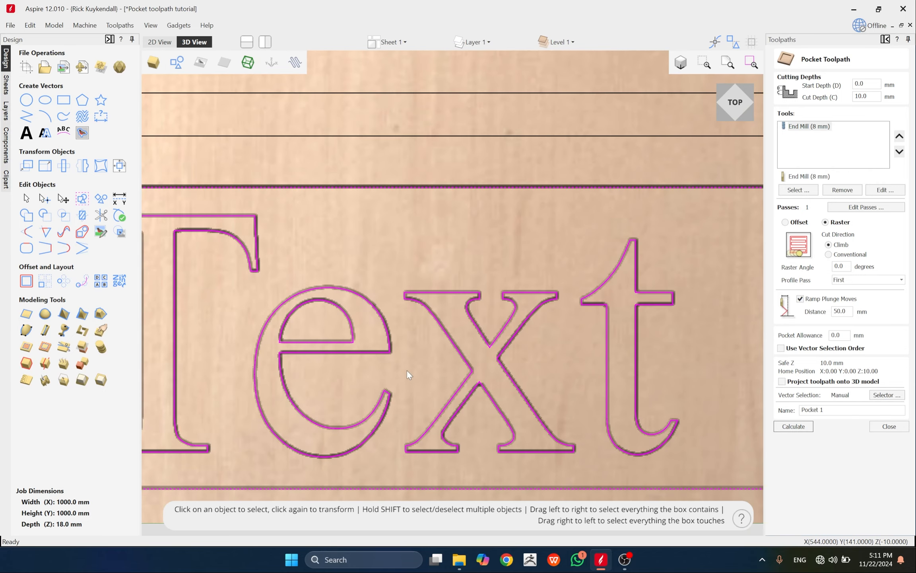
pyautogui.scroll(3, 272, 298)
pyautogui.scroll(-3, 282, 231)
pyautogui.scroll(5, 339, 237)
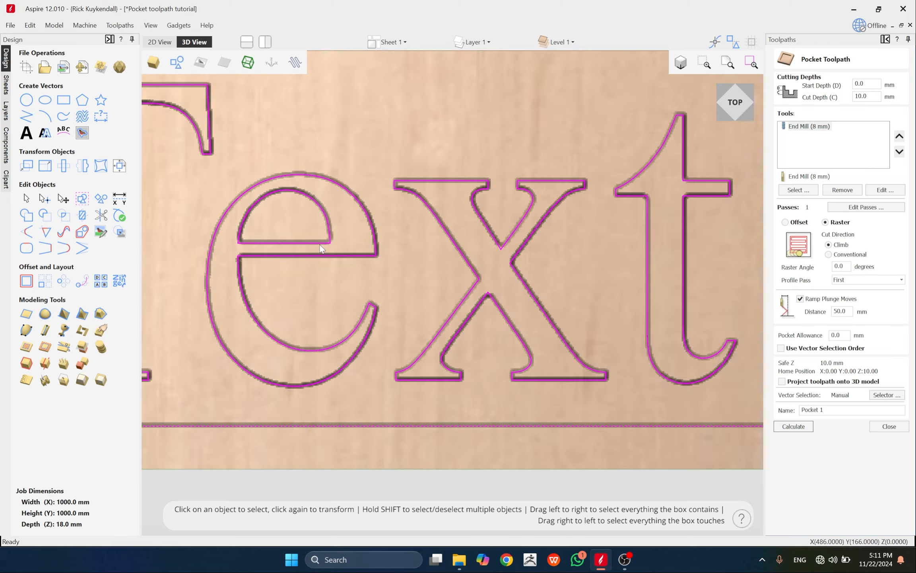
pyautogui.scroll(-4, 309, 247)
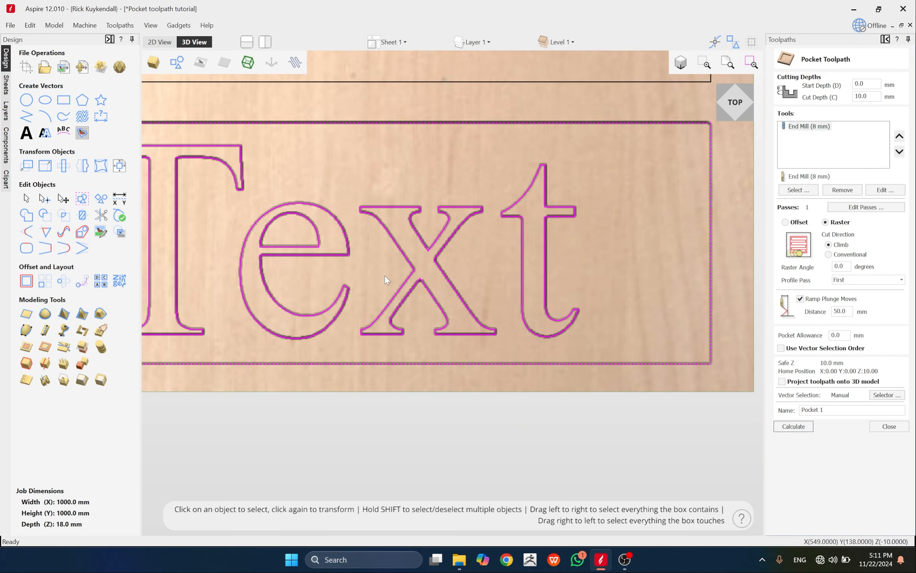
pyautogui.click(600, 249)
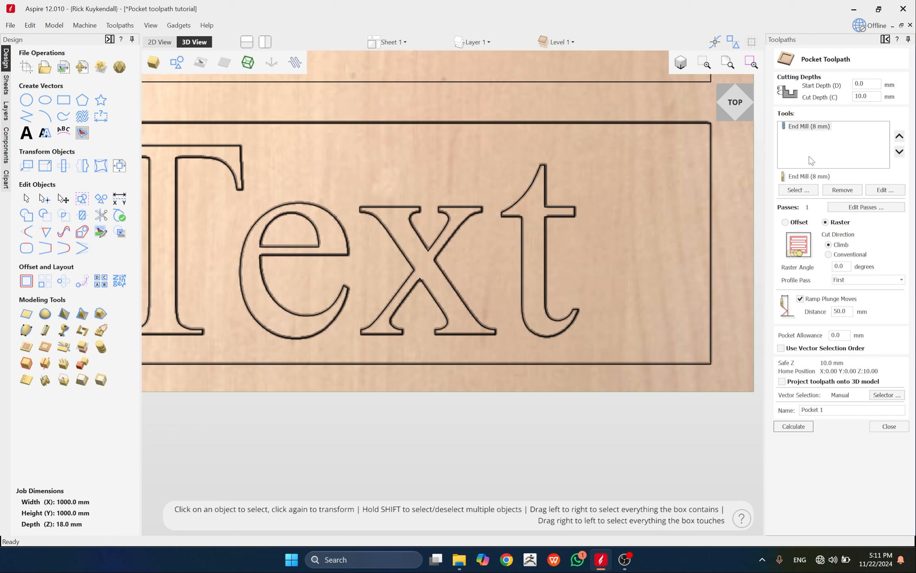
# Open the tool database for Pocket 1 and pick the metric End Mill (3 mm) as the additional tool
pyautogui.click(793, 190)
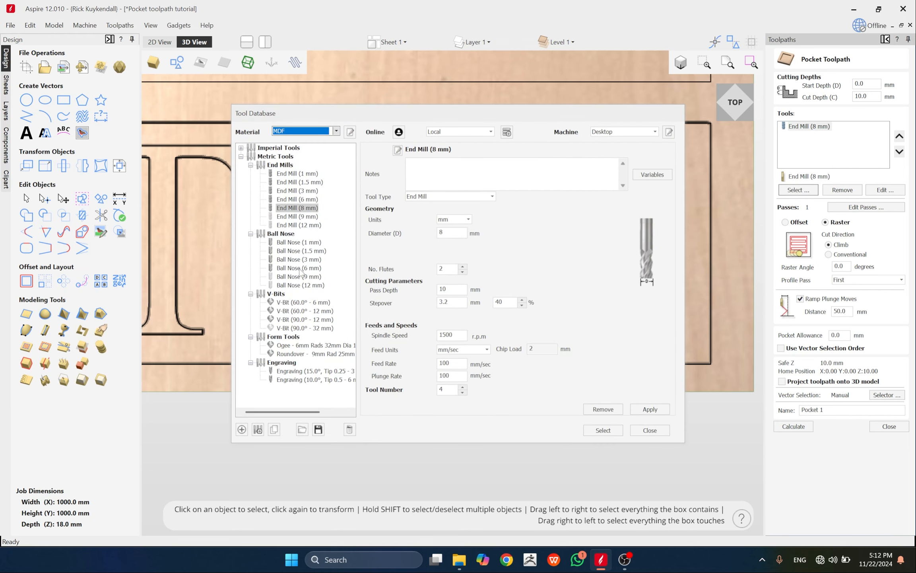
pyautogui.click(292, 260)
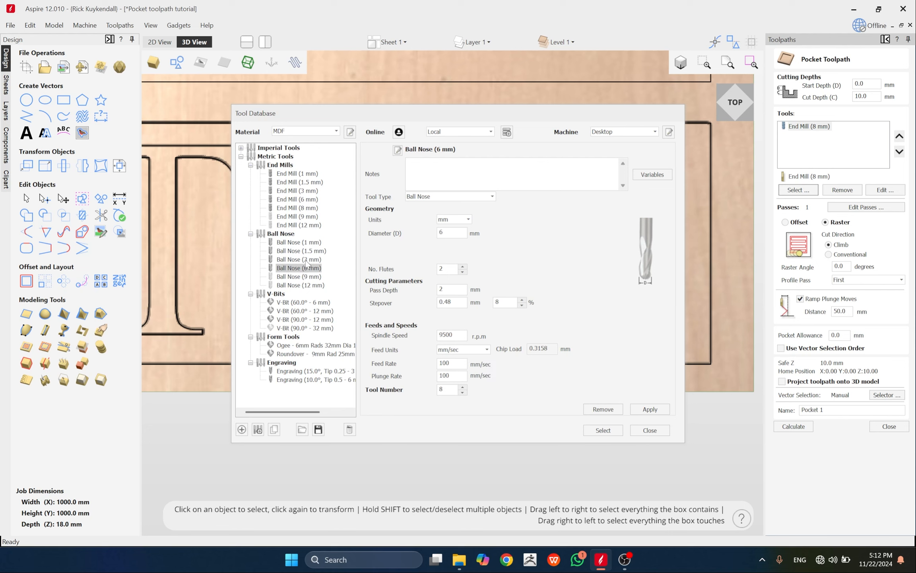
pyautogui.click(312, 218)
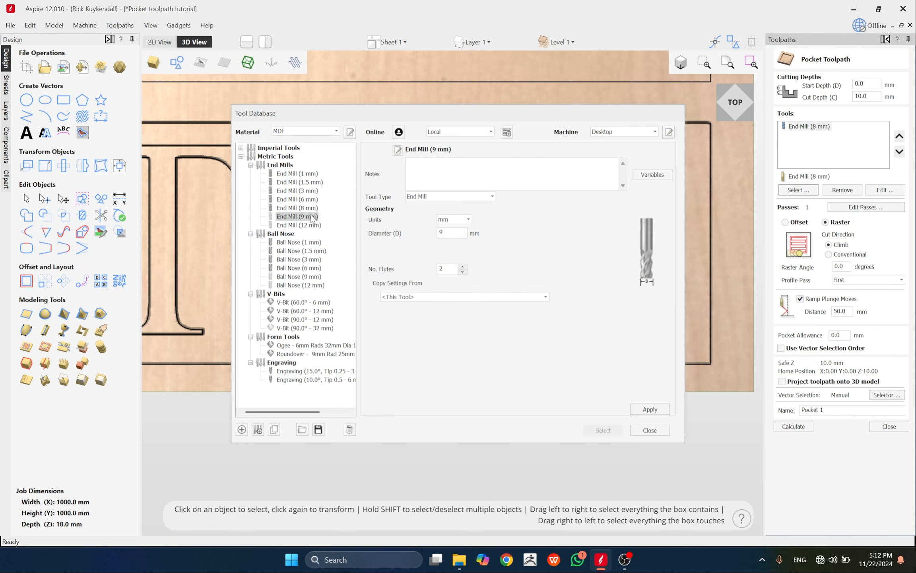
pyautogui.click(310, 192)
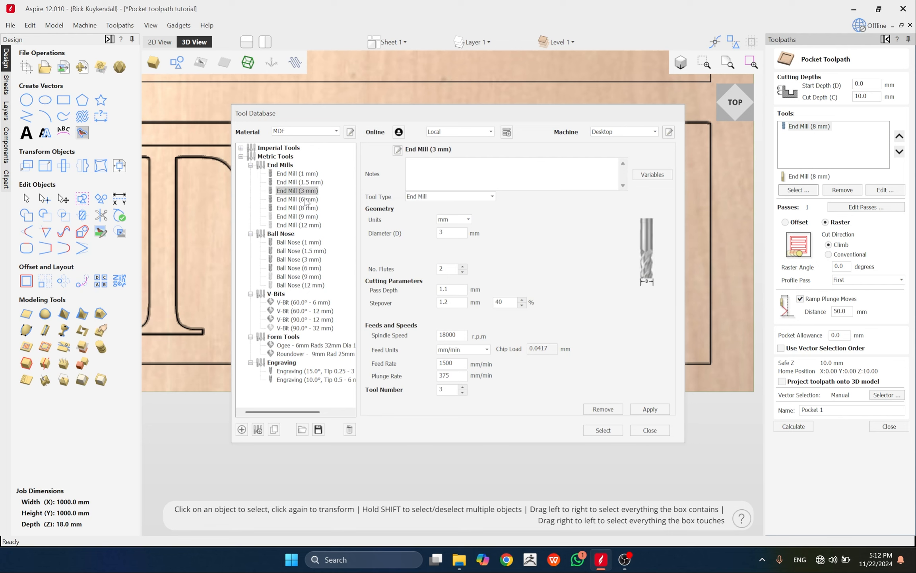
pyautogui.click(299, 208)
pyautogui.click(297, 193)
pyautogui.click(297, 199)
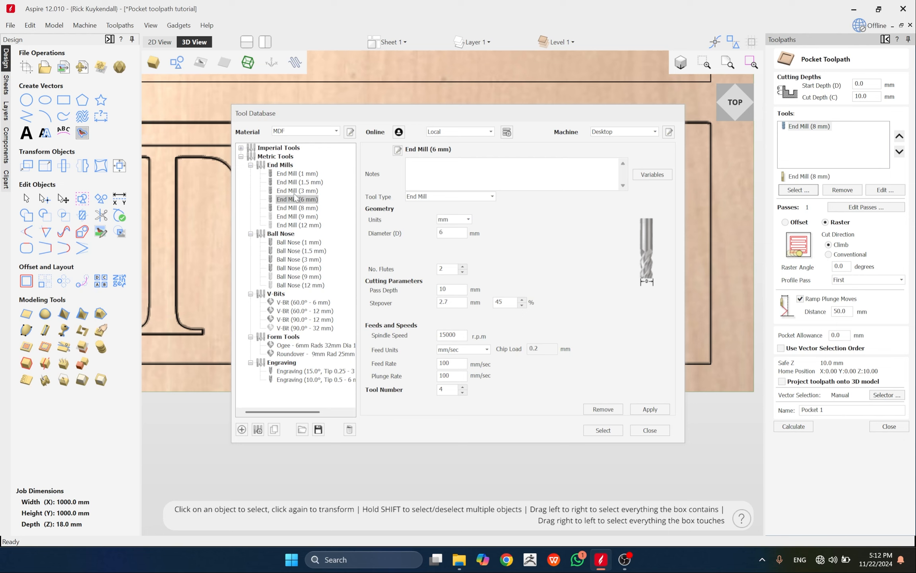
pyautogui.click(291, 191)
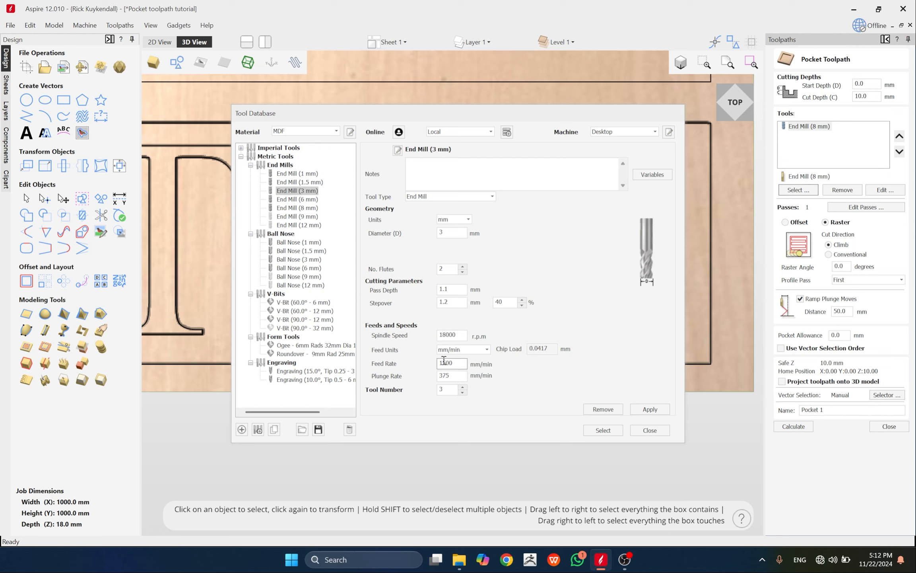
# Set the 3 mm end mill's spindle speed to 15000 r.p.m. and its feed and plunge rates to 100 mm/sec
pyautogui.doubleClick(457, 334)
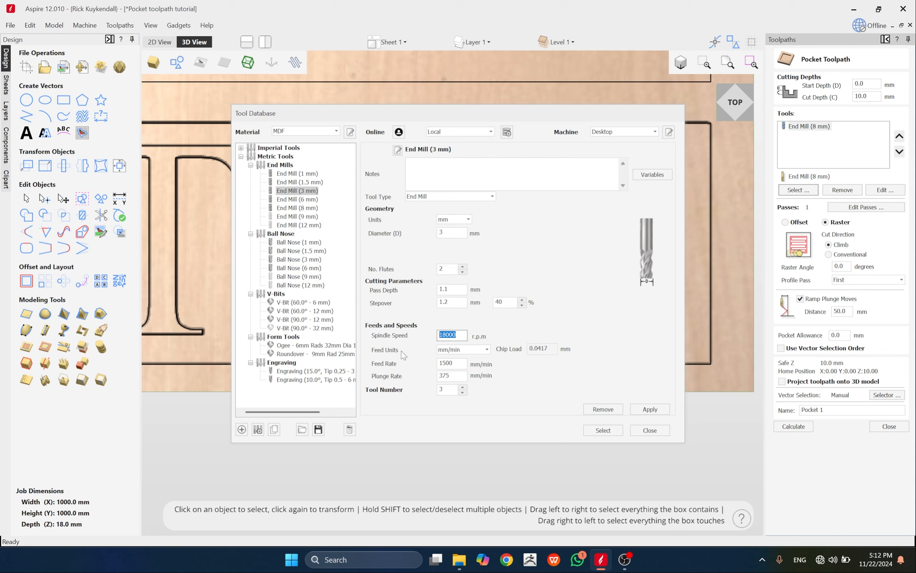
pyautogui.click(446, 334)
pyautogui.click(466, 347)
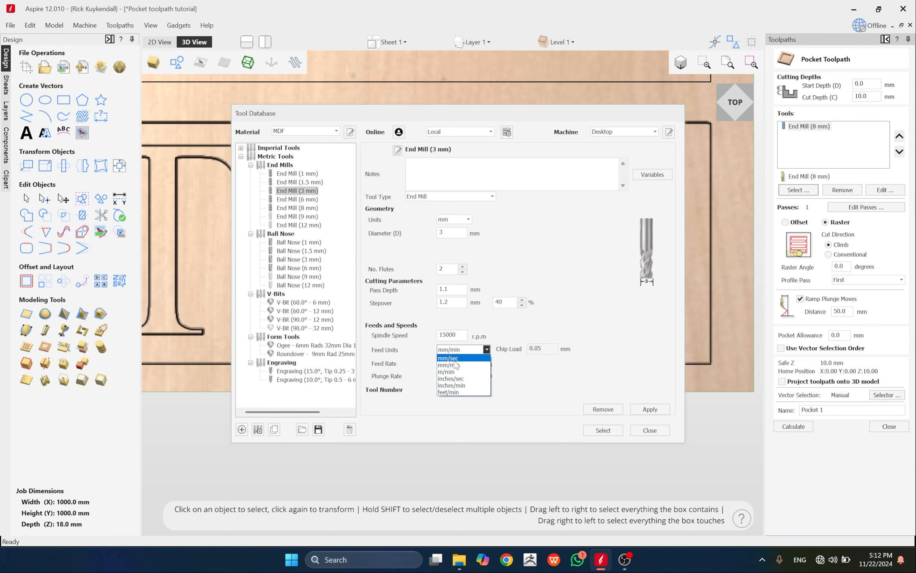
pyautogui.click(455, 360)
pyautogui.moveTo(456, 364); pyautogui.dragTo(422, 361)
pyautogui.write('1')
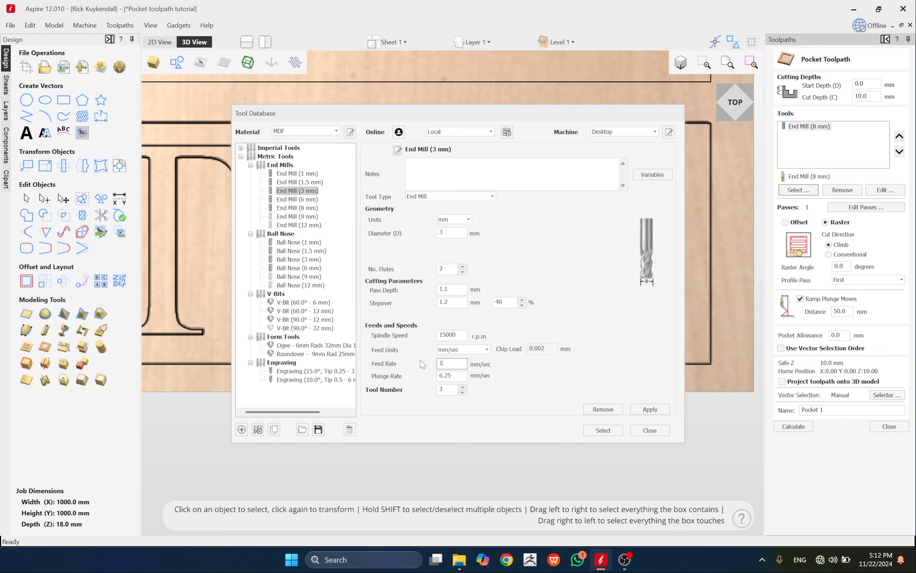
pyautogui.write('00')
pyautogui.press('Tab')
pyautogui.write('10')
pyautogui.press('Tab')
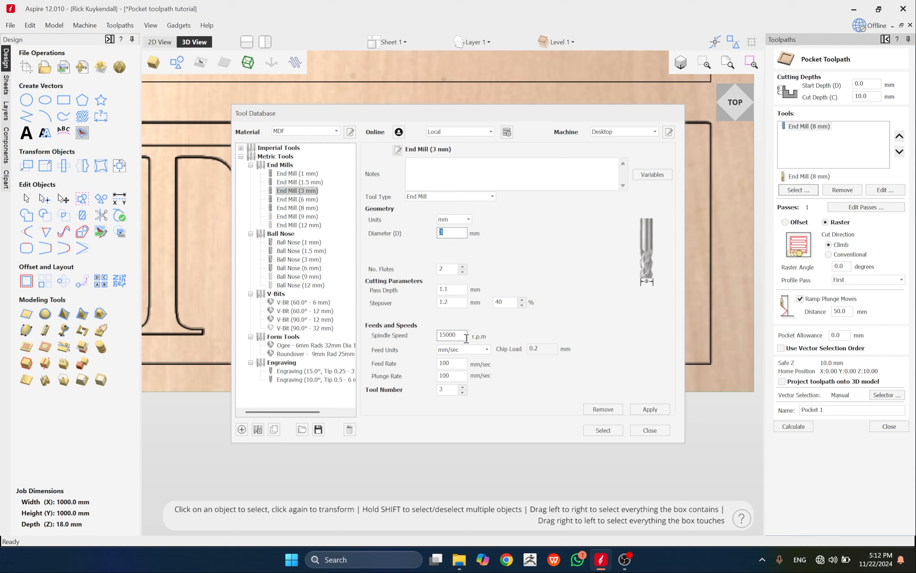
# Set the 3 mm end mill's pass depth to 5 mm, apply it and add the tool to Pocket 1
pyautogui.doubleClick(447, 290)
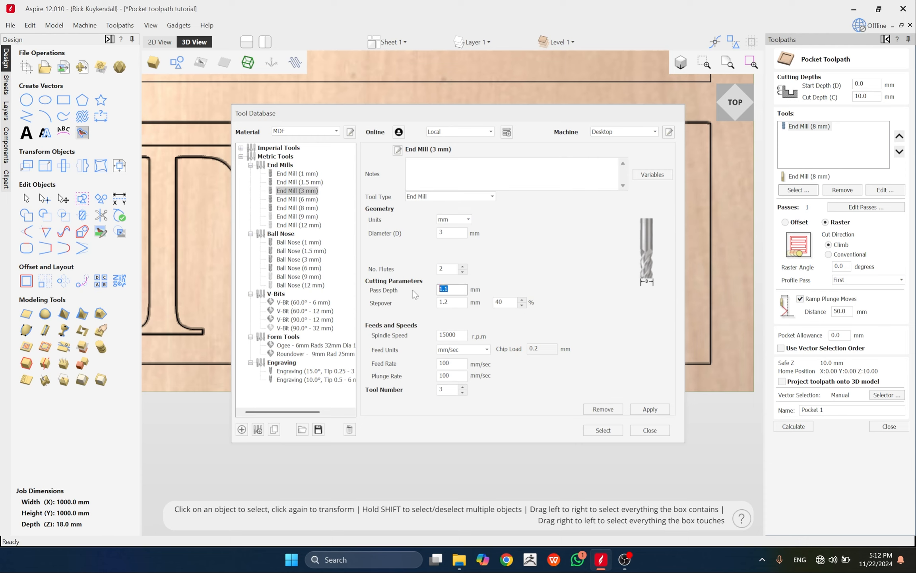
pyautogui.write('10')
pyautogui.moveTo(455, 290); pyautogui.dragTo(416, 289)
pyautogui.click(652, 409)
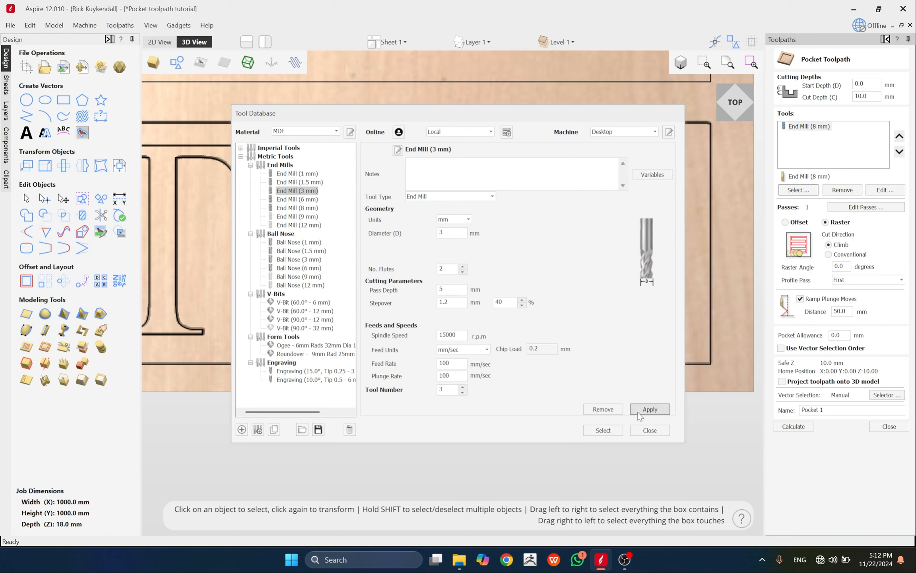
pyautogui.click(604, 430)
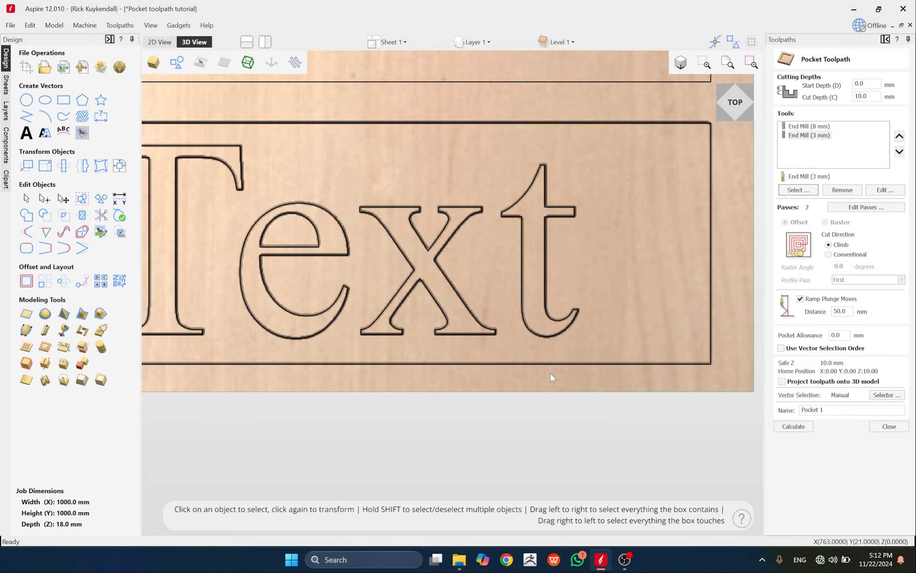
# Review the clearing settings of the 8 mm and 3 mm end mills and try to calculate Pocket 1
pyautogui.click(803, 126)
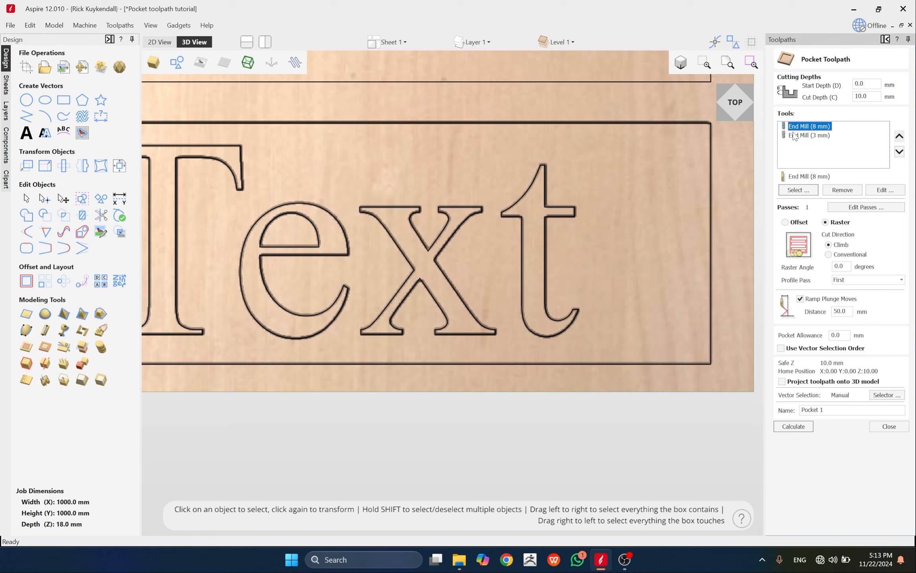
pyautogui.click(803, 136)
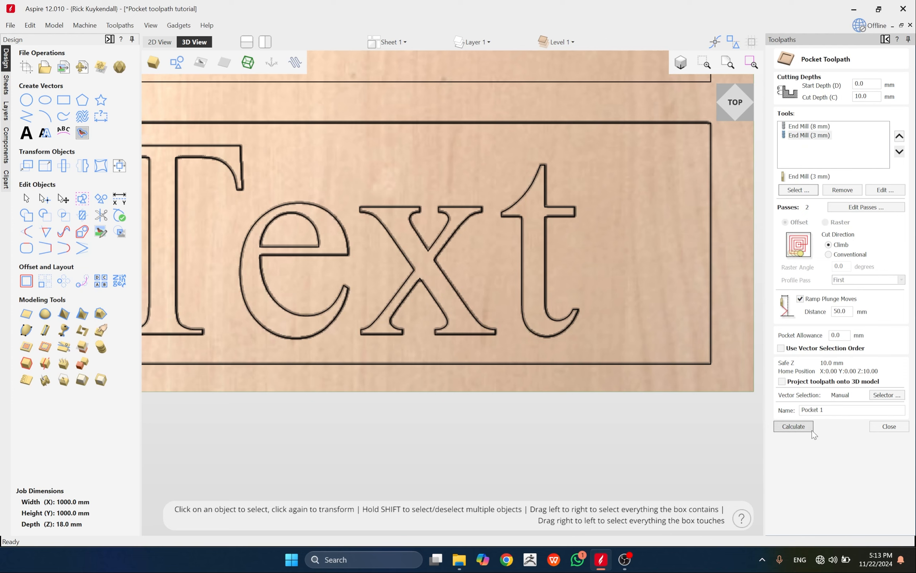
pyautogui.click(797, 426)
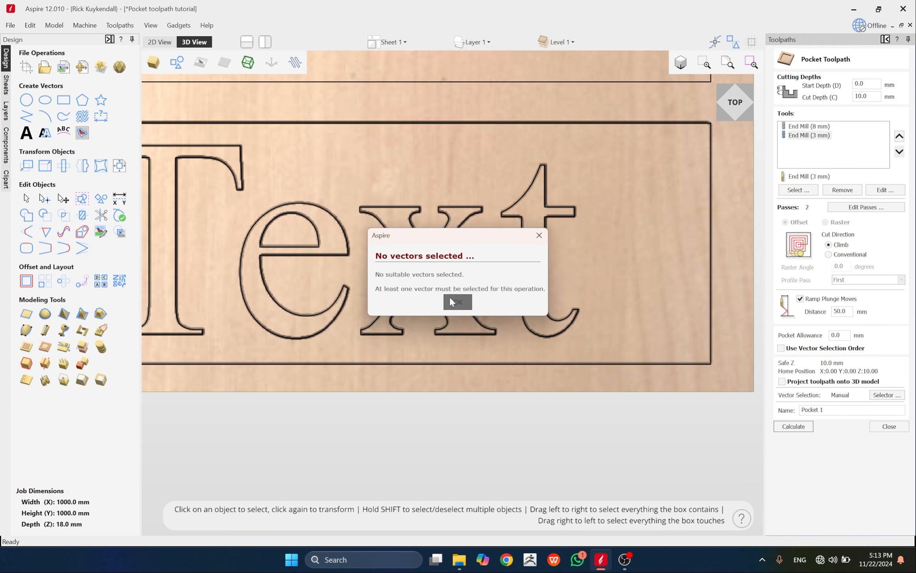
pyautogui.click(457, 302)
# Select the Text lettering together with its surrounding rectangle and calculate Pocket 1 with both end mills
pyautogui.scroll(-3, 422, 263)
pyautogui.moveTo(506, 353); pyautogui.dragTo(345, 288)
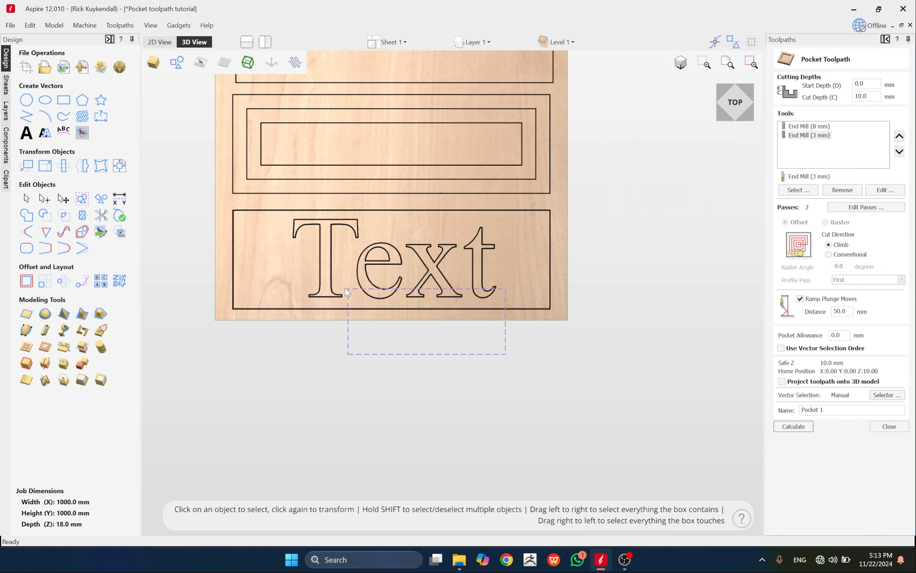
pyautogui.moveTo(270, 275); pyautogui.dragTo(270, 275)
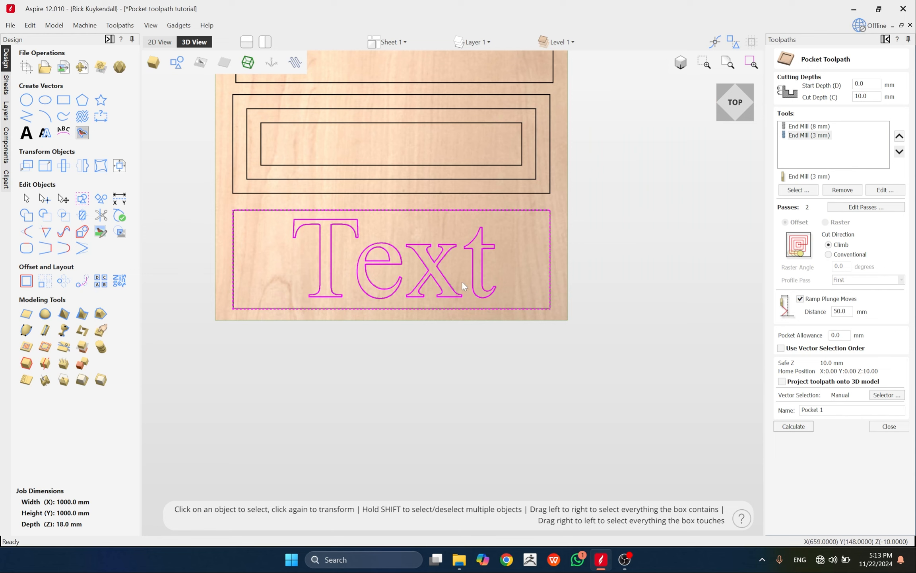
pyautogui.click(493, 298)
pyautogui.click(496, 308)
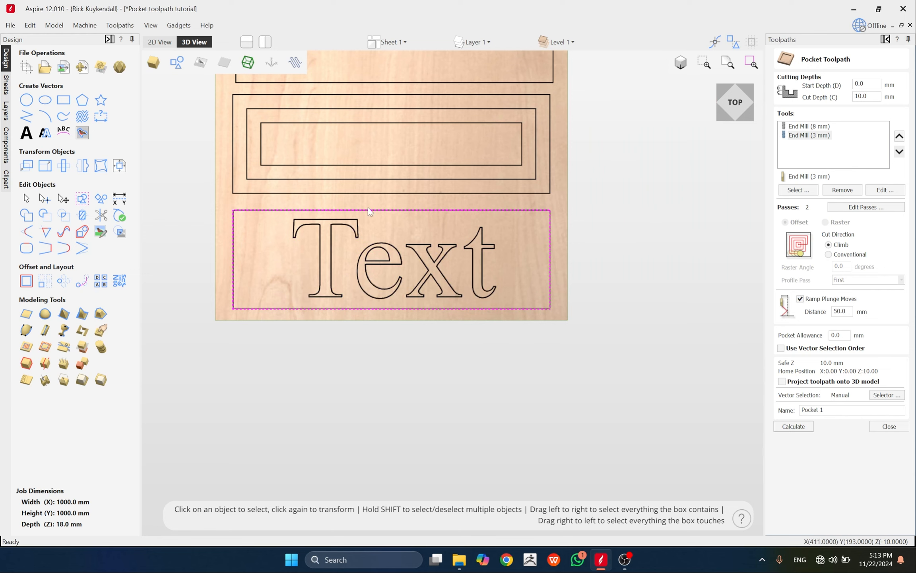
pyautogui.moveTo(634, 249); pyautogui.dragTo(262, 327)
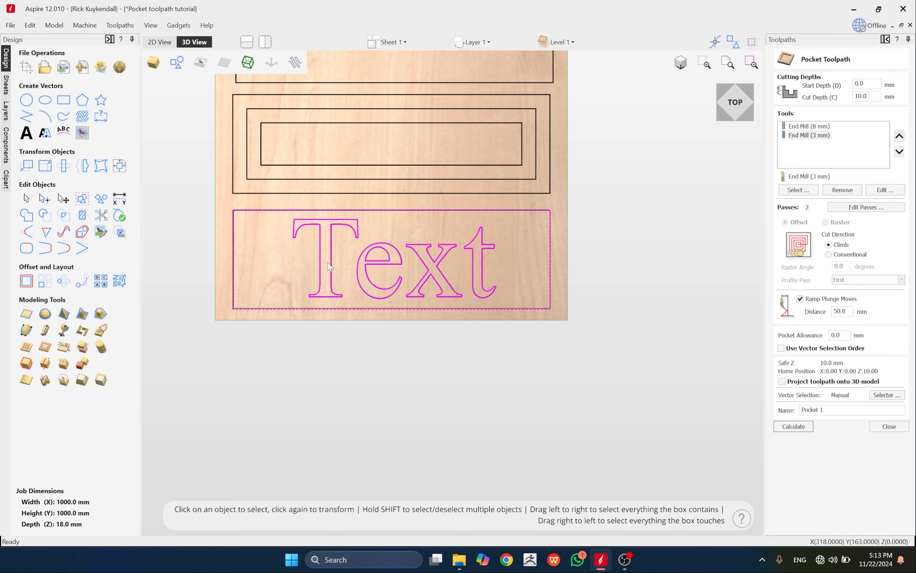
pyautogui.click(806, 428)
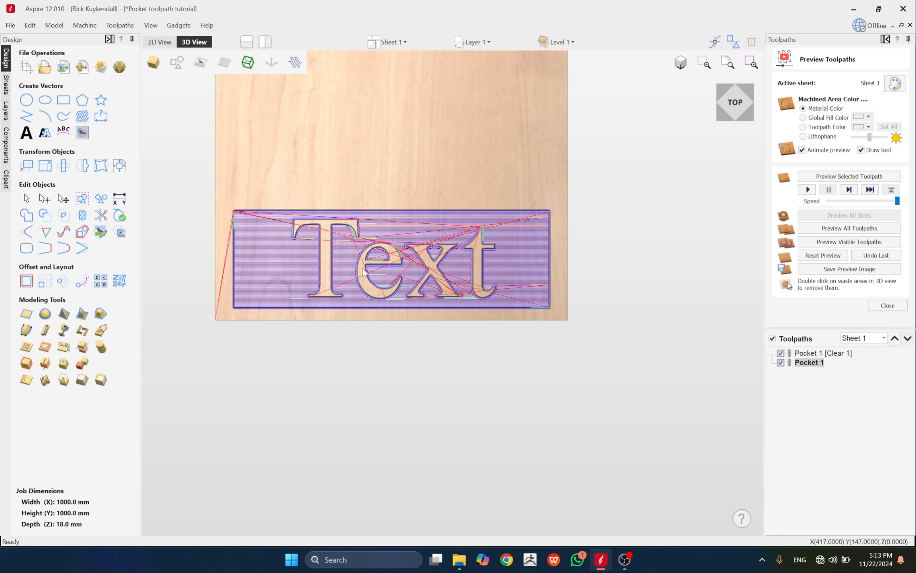
# Inspect the combined 8 mm and 3 mm toolpaths around the letters from above
pyautogui.scroll(3, 355, 247)
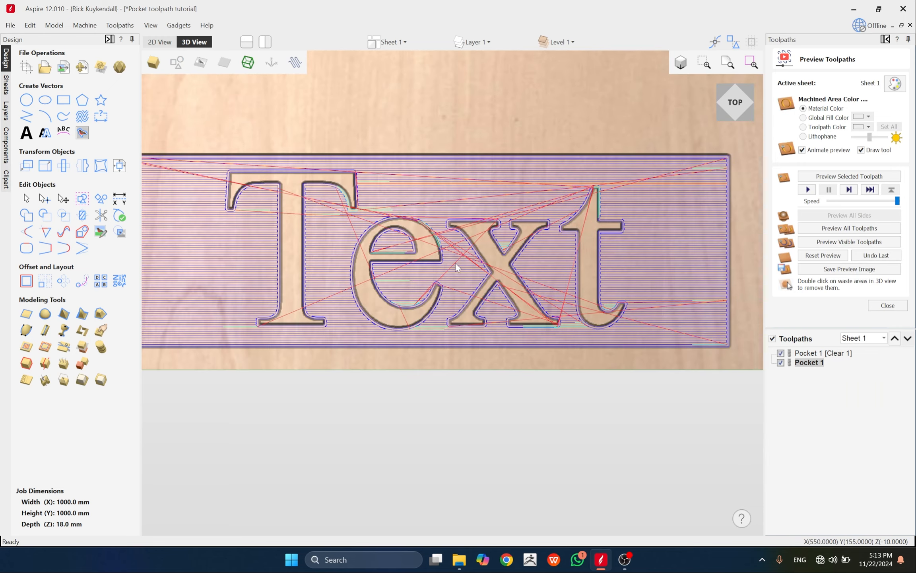
pyautogui.scroll(5, 539, 238)
pyautogui.scroll(-8, 348, 190)
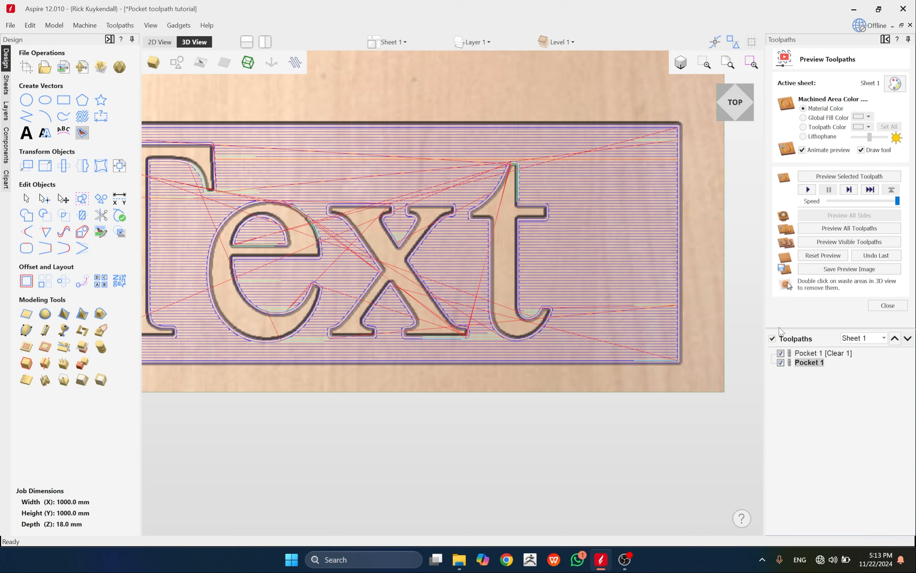
# Turn off ramp plunge moves for both the 3 mm and the 8 mm end mills and recalculate Pocket 1
pyautogui.doubleClick(806, 363)
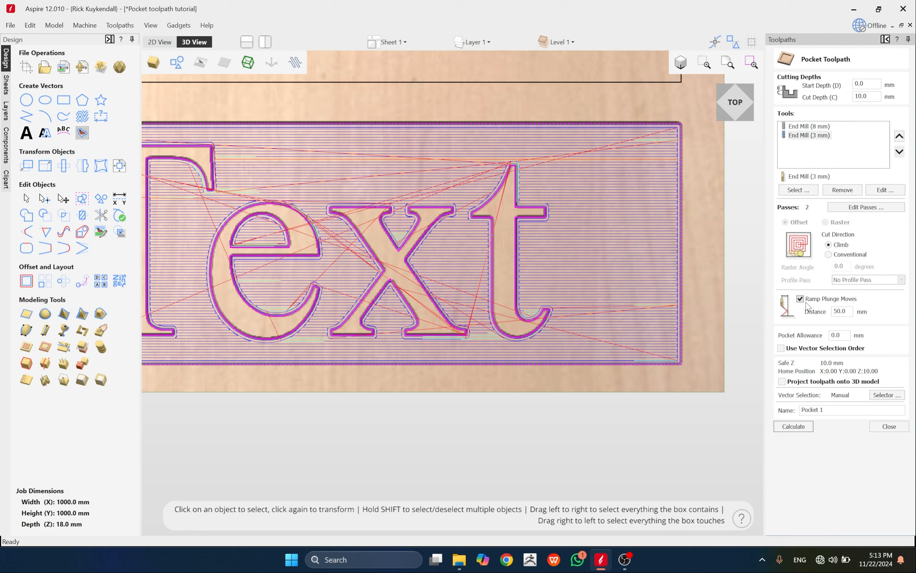
pyautogui.click(795, 428)
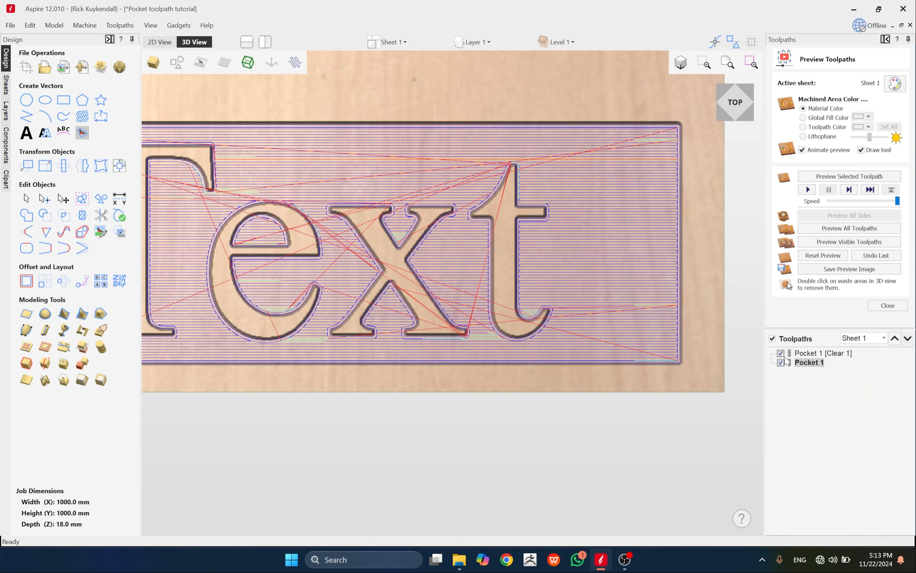
pyautogui.doubleClick(798, 363)
pyautogui.click(815, 135)
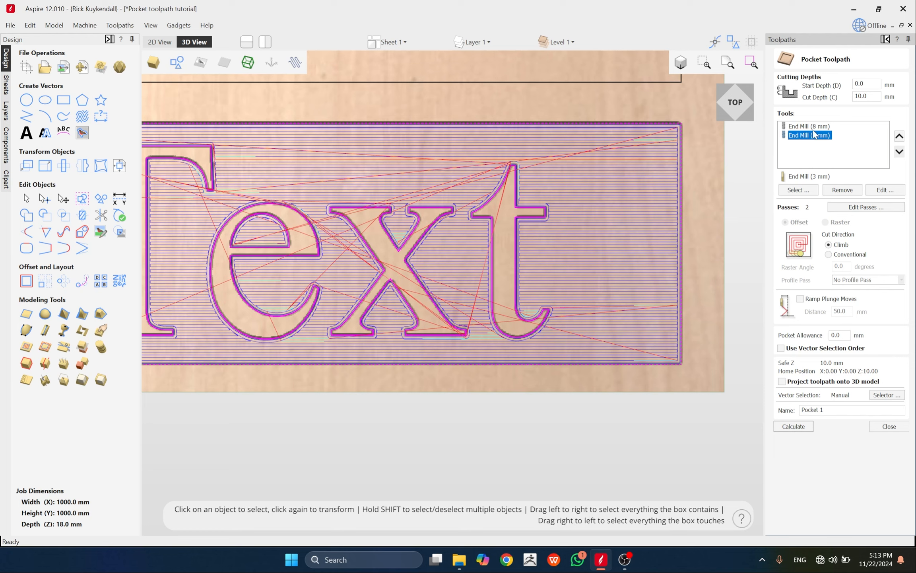
pyautogui.click(816, 127)
pyautogui.click(800, 299)
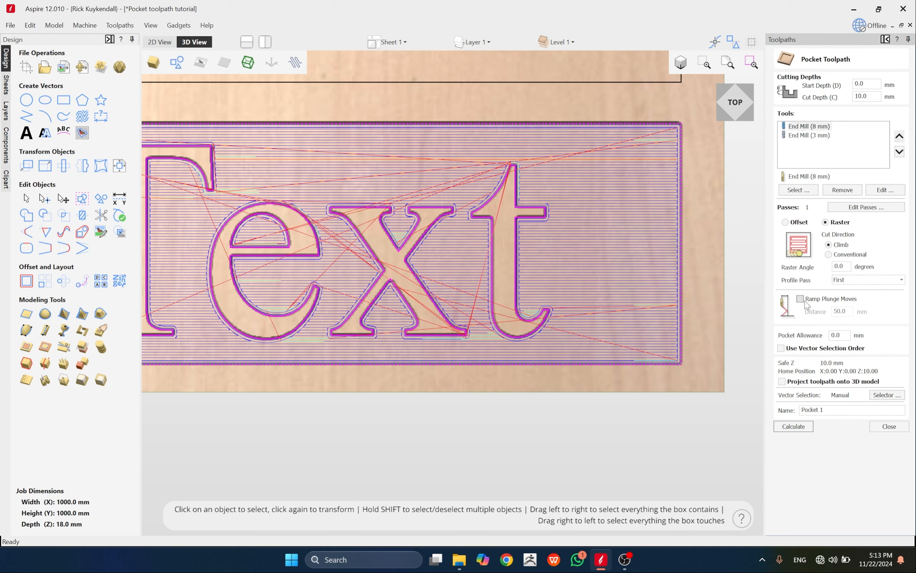
pyautogui.click(795, 426)
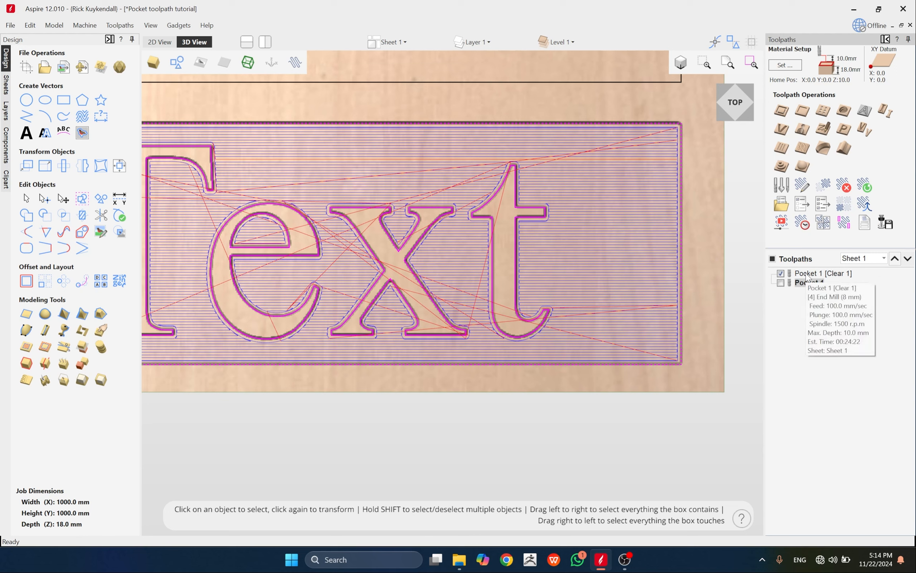
# Reopen the Pocket 1 settings and review the options of the 8 mm and 3 mm end mills
pyautogui.click(806, 283)
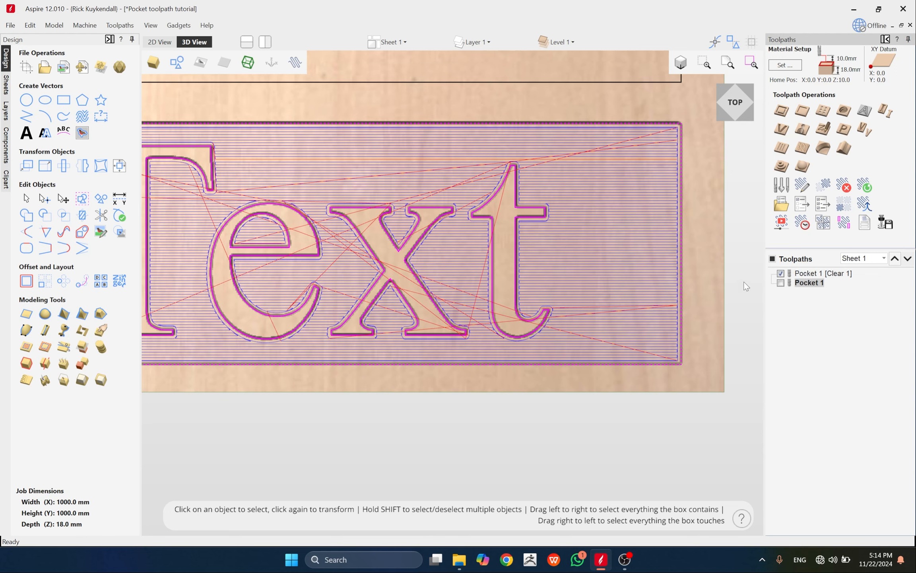
pyautogui.doubleClick(811, 281)
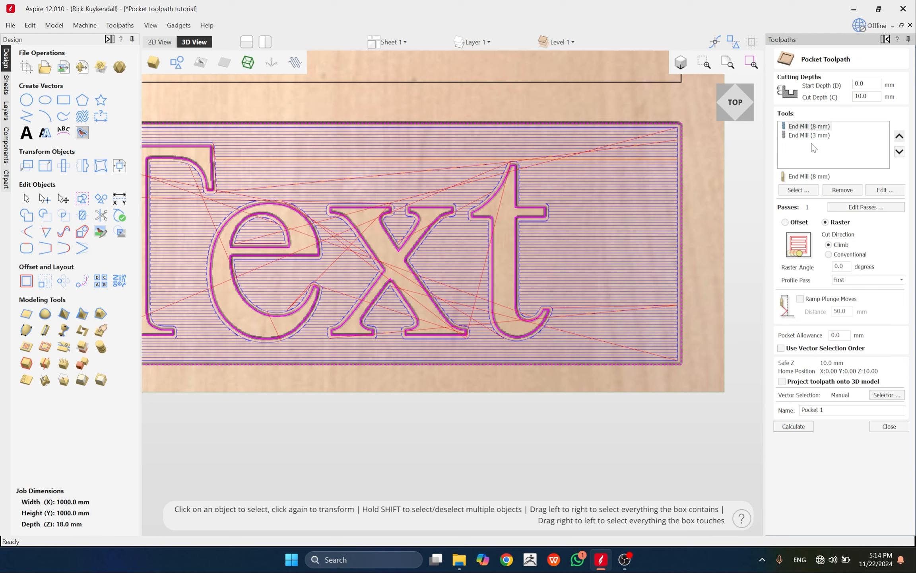
pyautogui.click(886, 426)
pyautogui.doubleClick(819, 284)
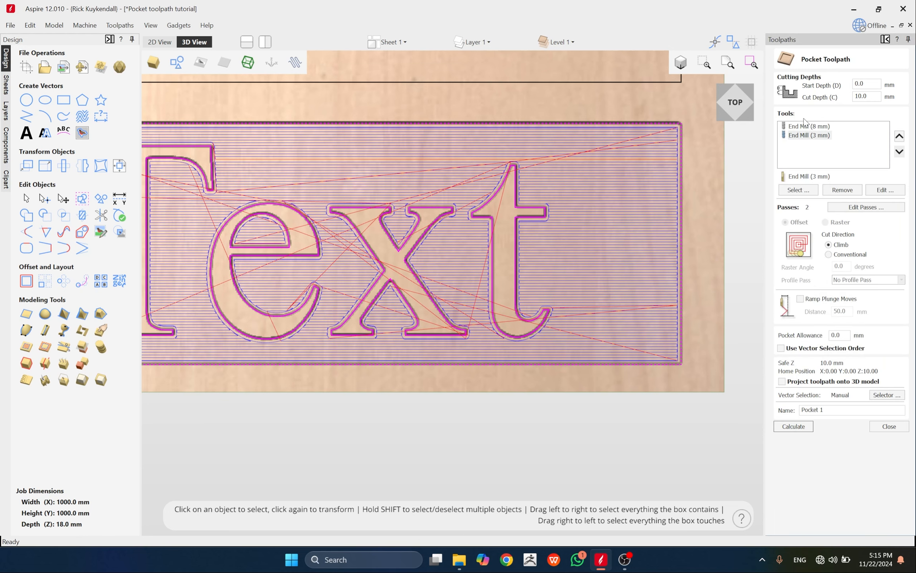
# Recalculate Pocket 1 and simulate all toolpaths on a reset preview, checking the corners of the letter x
pyautogui.click(795, 427)
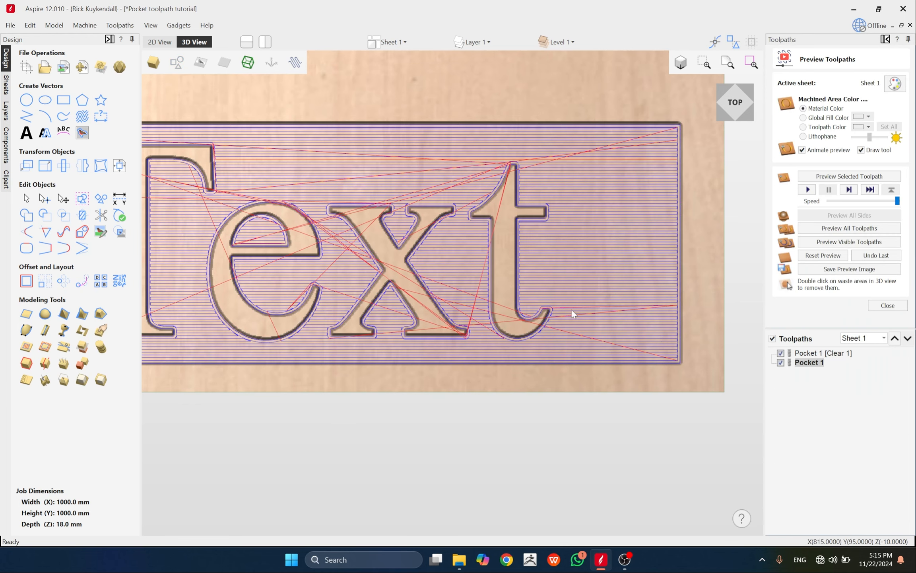
pyautogui.click(829, 226)
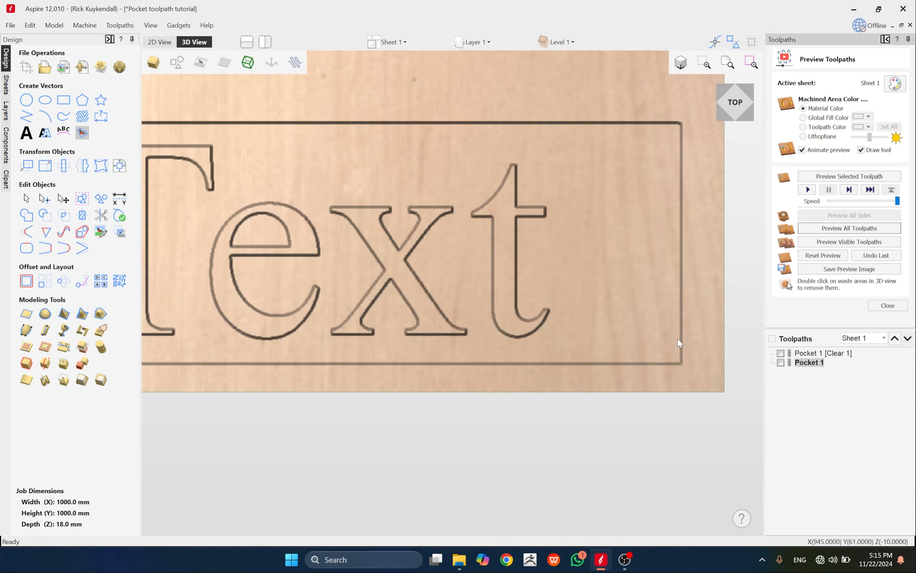
pyautogui.click(805, 255)
pyautogui.click(834, 230)
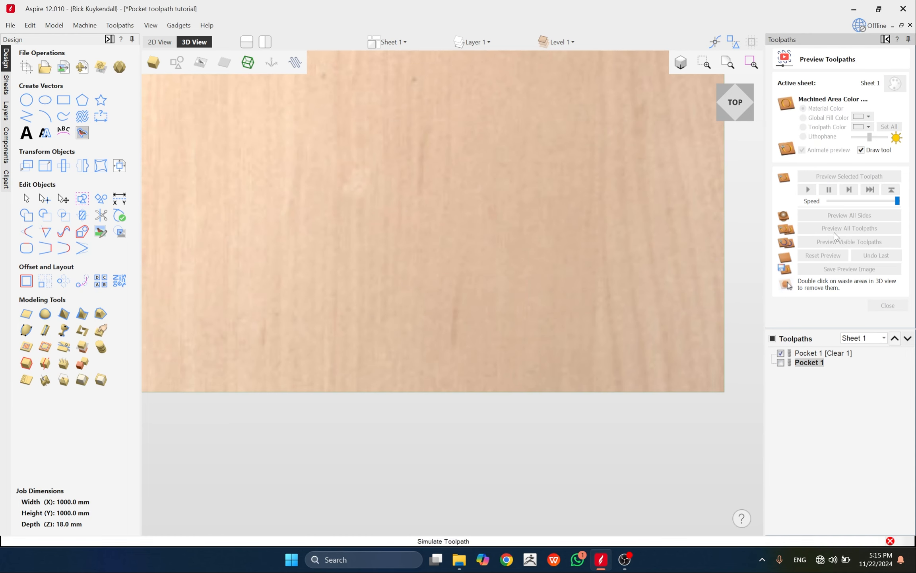
pyautogui.scroll(-2, 412, 276)
pyautogui.scroll(5, 413, 277)
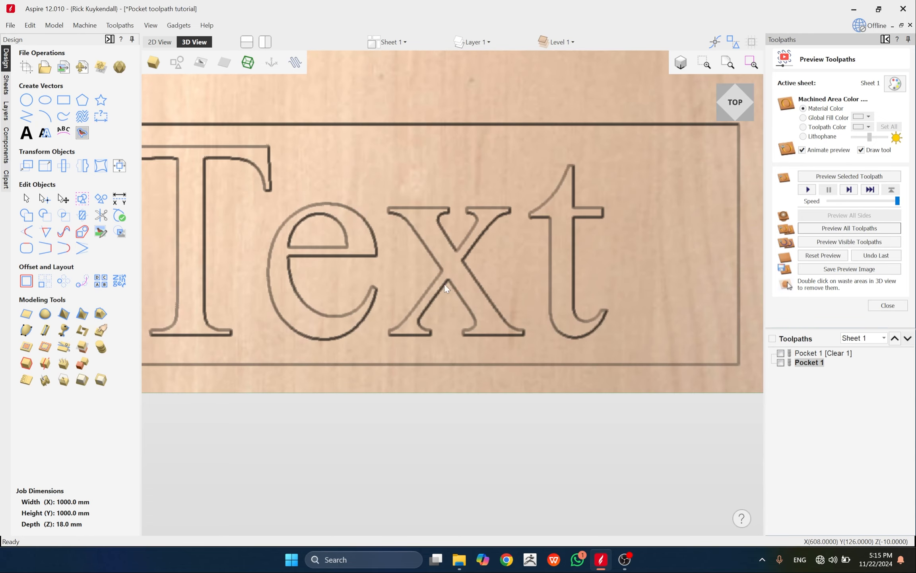
pyautogui.scroll(3, 512, 213)
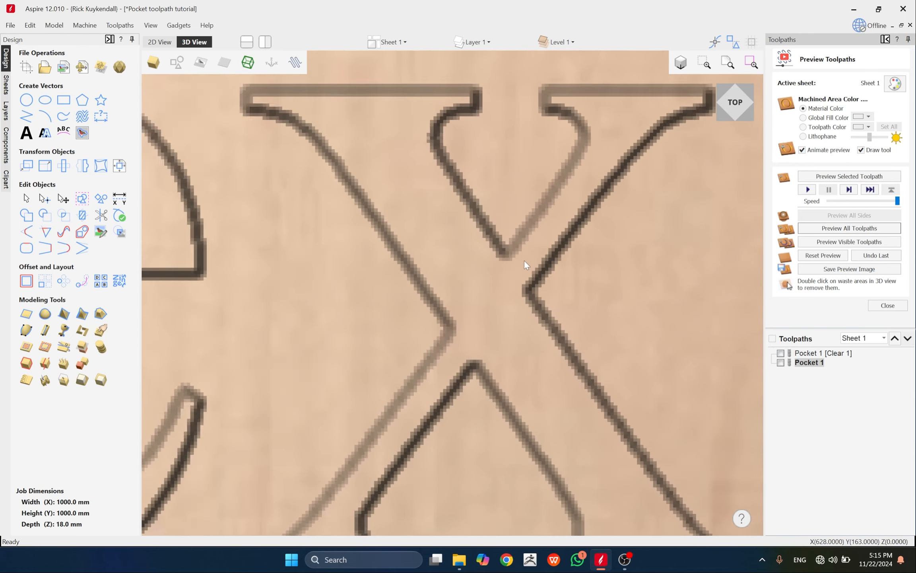
pyautogui.scroll(-4, 414, 278)
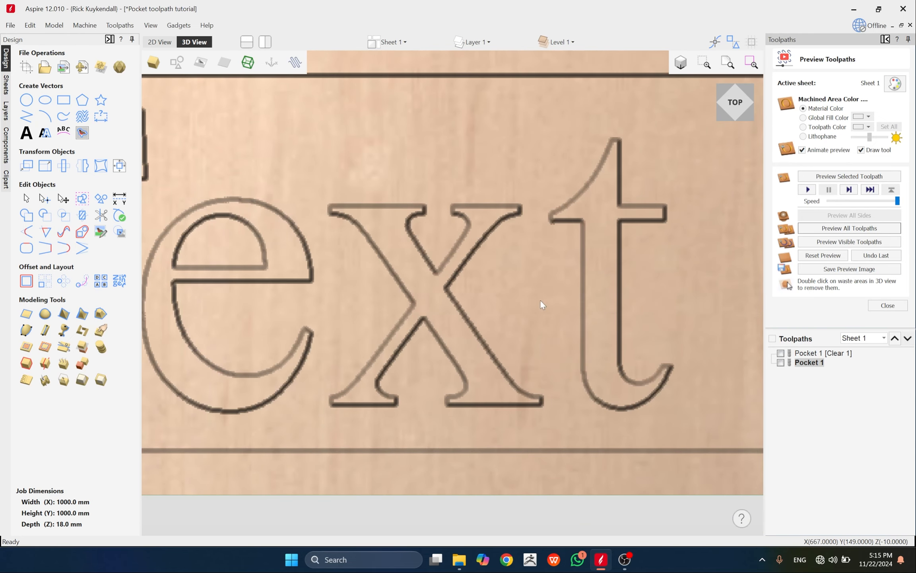
# Reset the preview, show only the Pocket 1 [Clear 1] toolpath and rename it as 8mm endmill
pyautogui.click(822, 255)
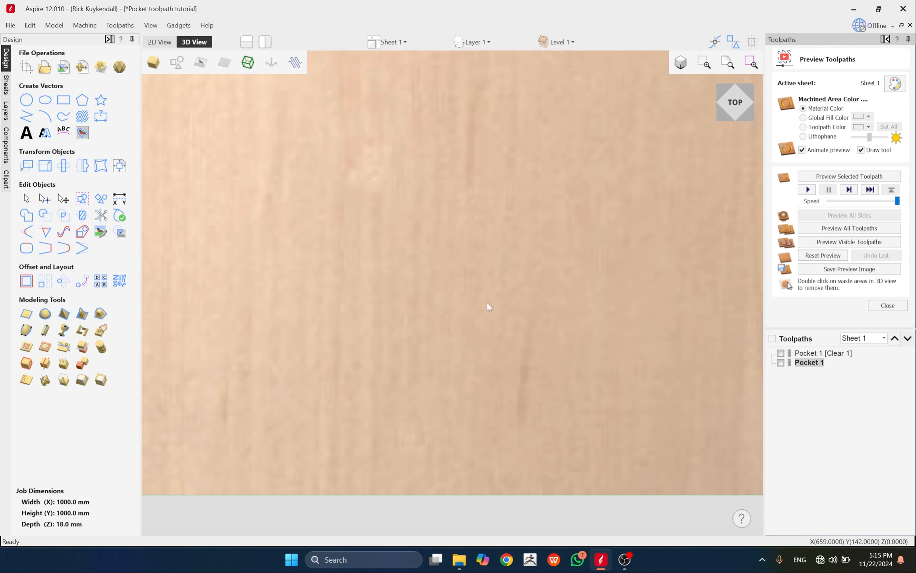
pyautogui.click(815, 353)
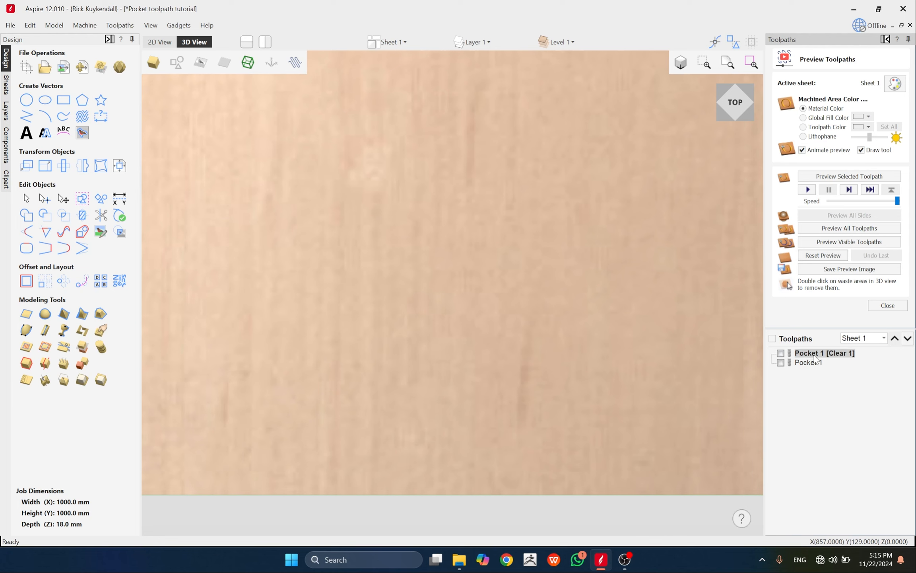
pyautogui.click(780, 353)
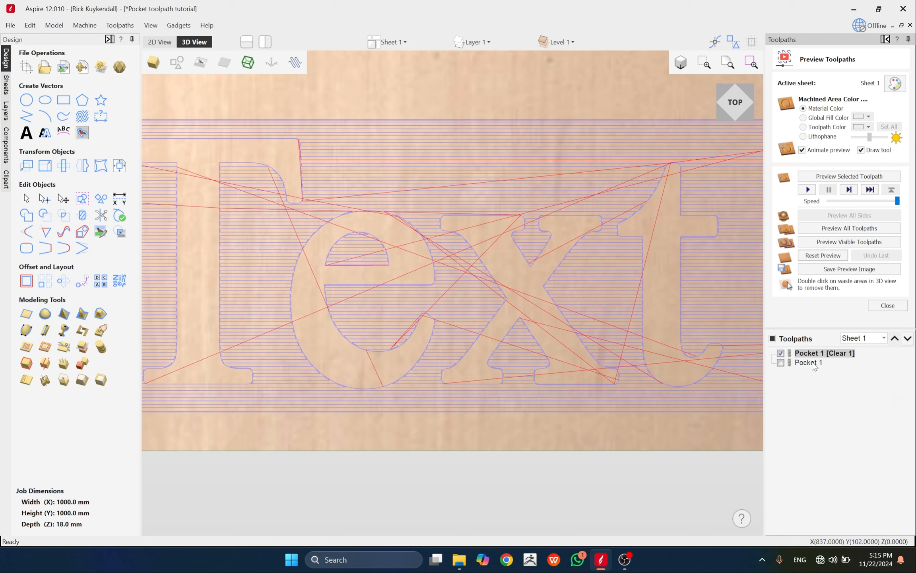
pyautogui.rightClick(826, 356)
pyautogui.moveTo(870, 491)
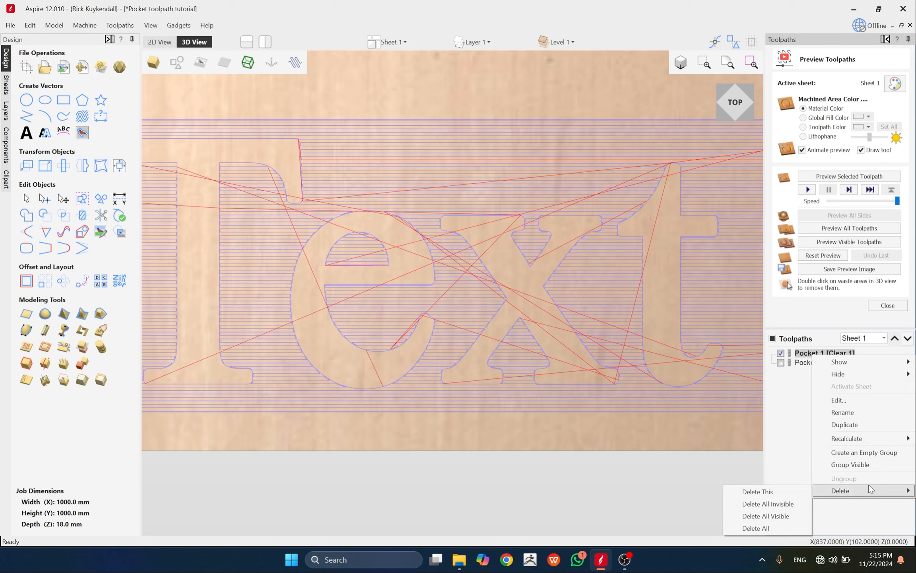
pyautogui.click(845, 411)
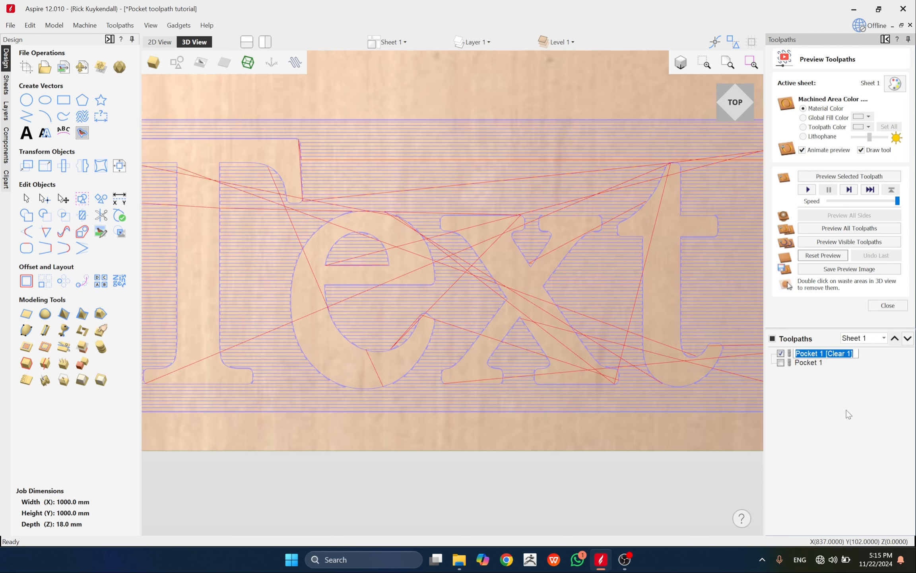
pyautogui.write('8mm')
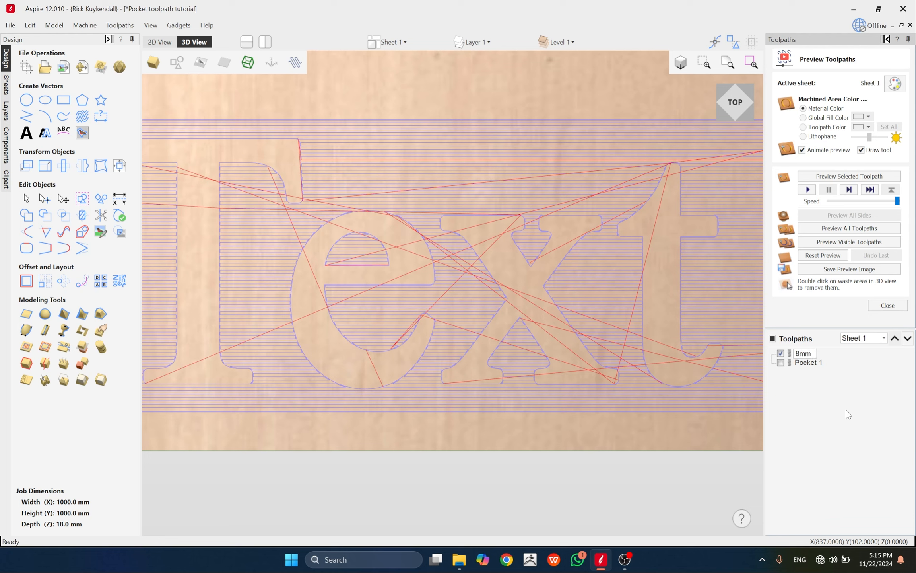
pyautogui.write(' endmill')
# Rename the Pocket 1 toolpath as 3mm endmill
pyautogui.click(819, 366)
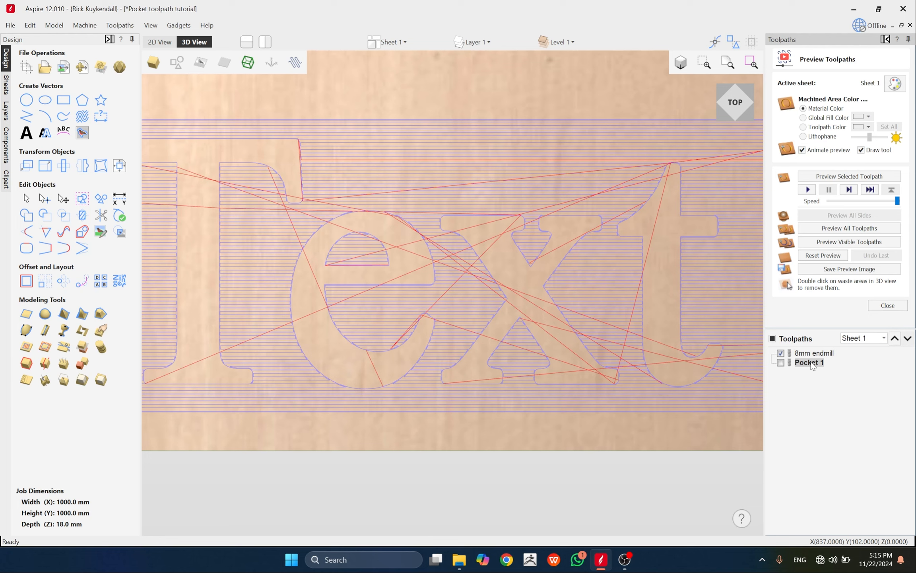
pyautogui.doubleClick(811, 363)
pyautogui.click(883, 482)
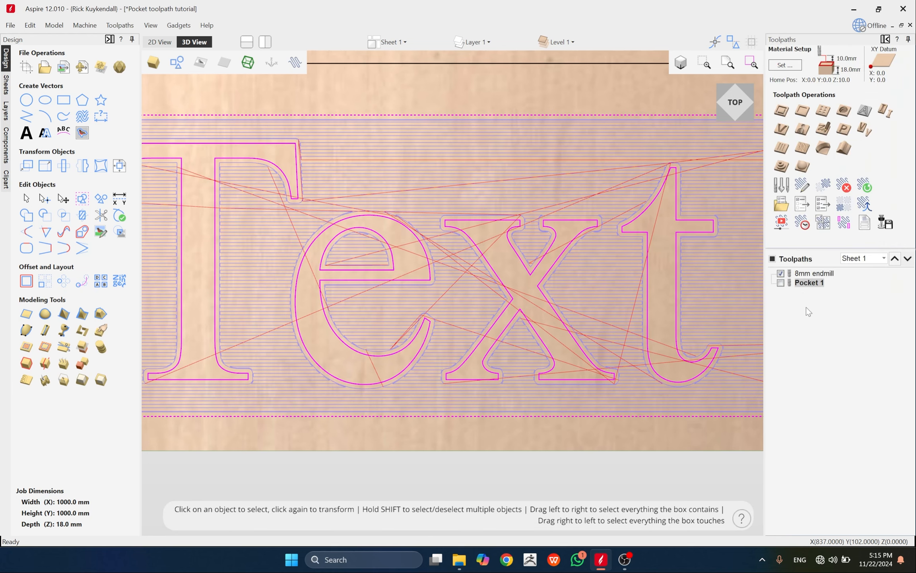
pyautogui.rightClick(803, 287)
pyautogui.click(827, 342)
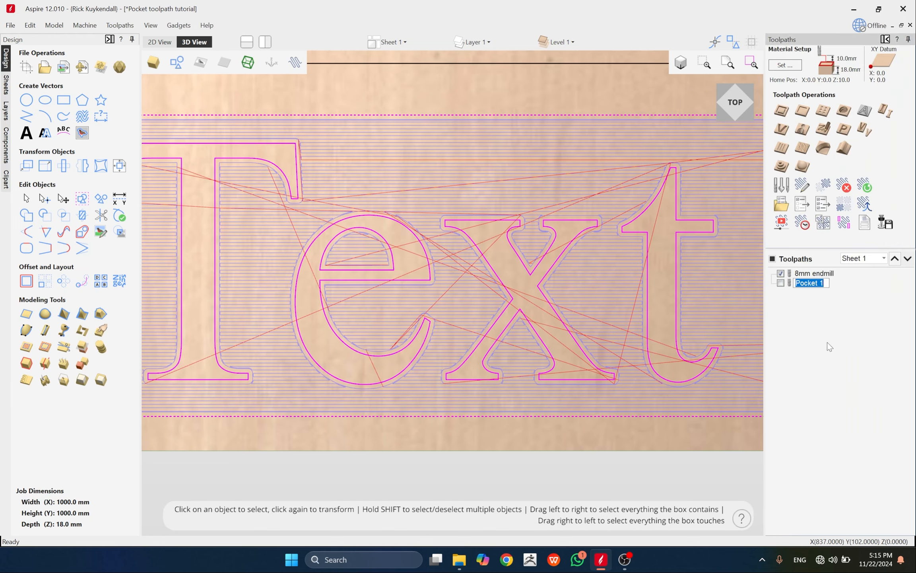
pyautogui.write('3mm endmill')
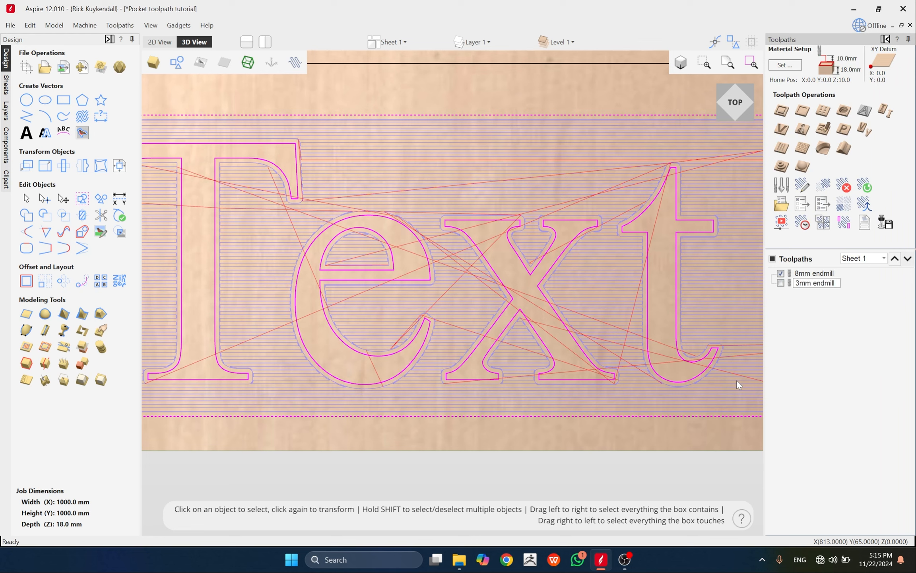
pyautogui.click(853, 287)
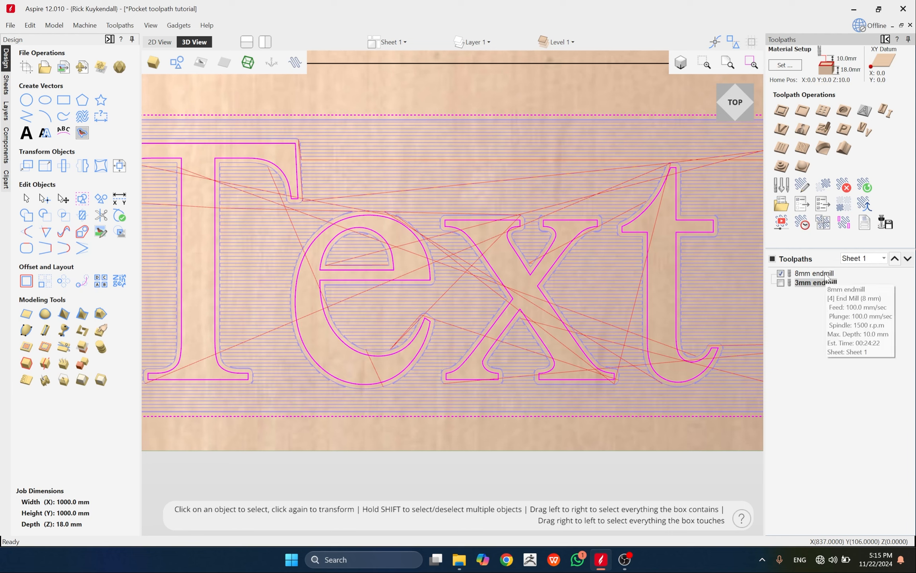
# Check the pocket settings of the 8mm endmill toolpath without recalculating it
pyautogui.click(816, 275)
pyautogui.doubleClick(817, 275)
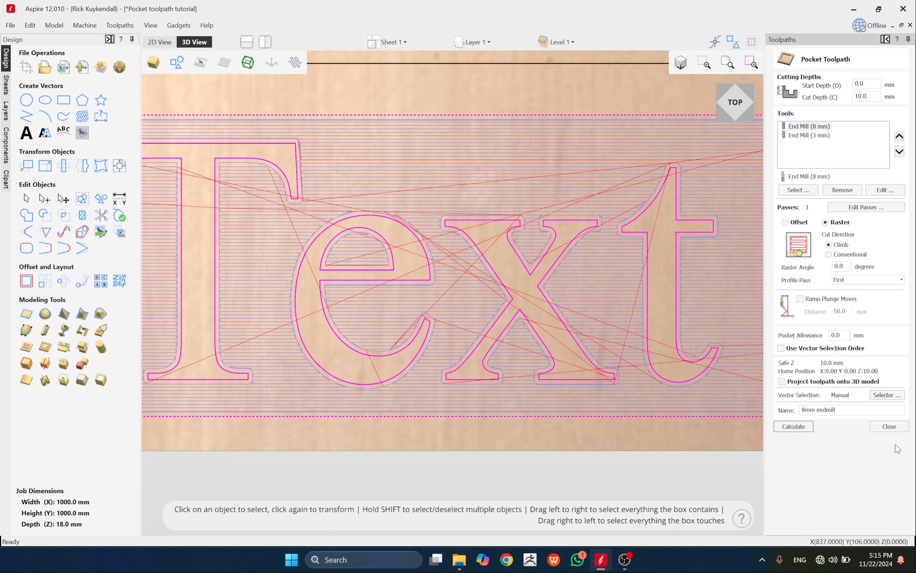
pyautogui.click(892, 430)
# Simulate only the visible 8mm endmill toolpath and examine the inner corners of the letter x
pyautogui.click(780, 274)
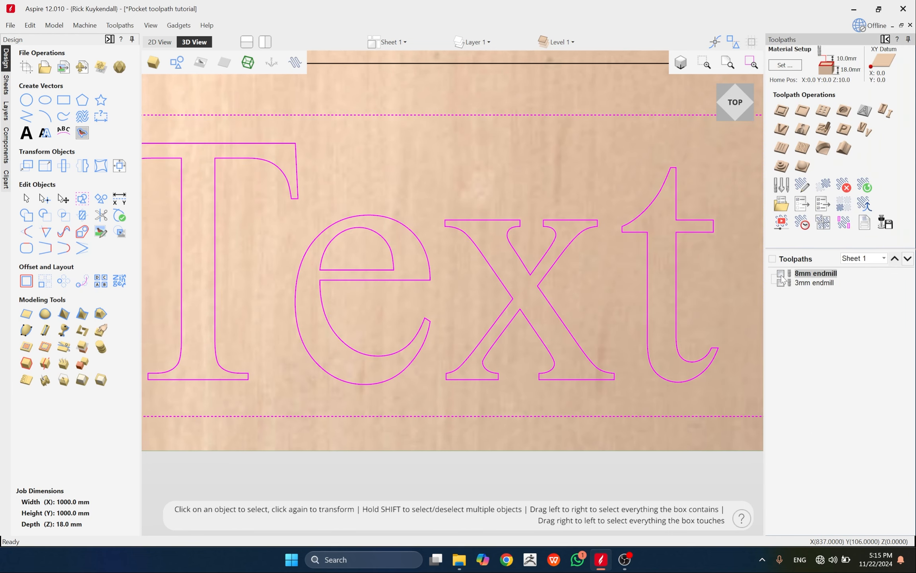
pyautogui.click(780, 274)
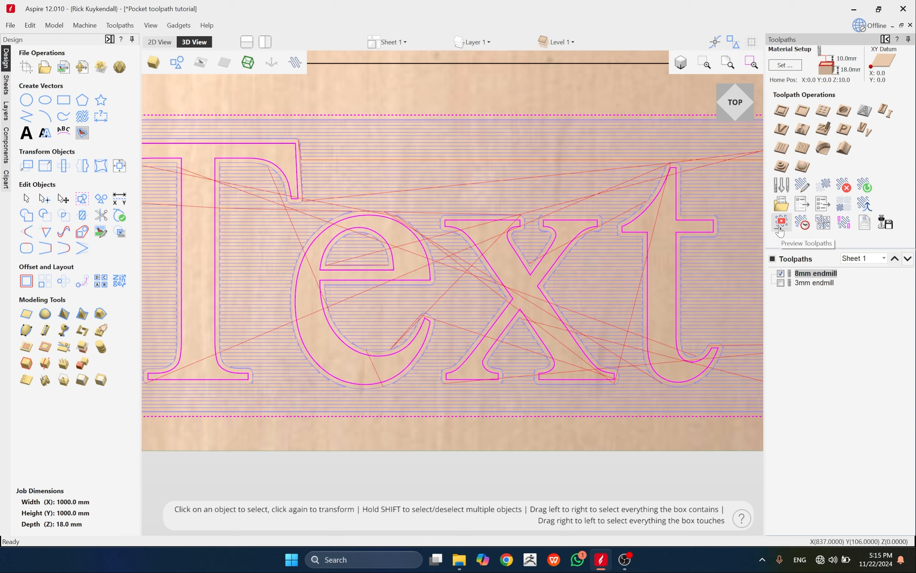
pyautogui.click(781, 231)
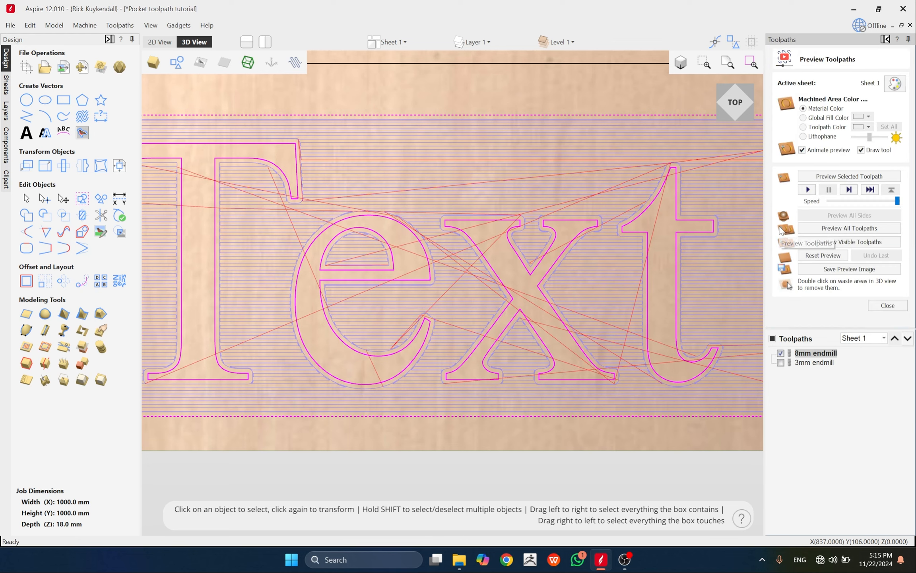
pyautogui.click(845, 243)
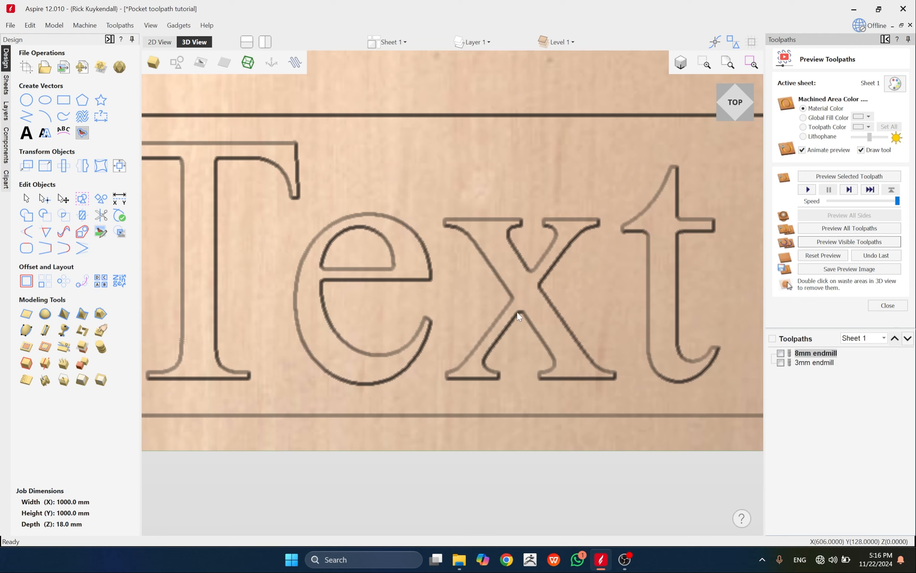
pyautogui.scroll(5, 540, 339)
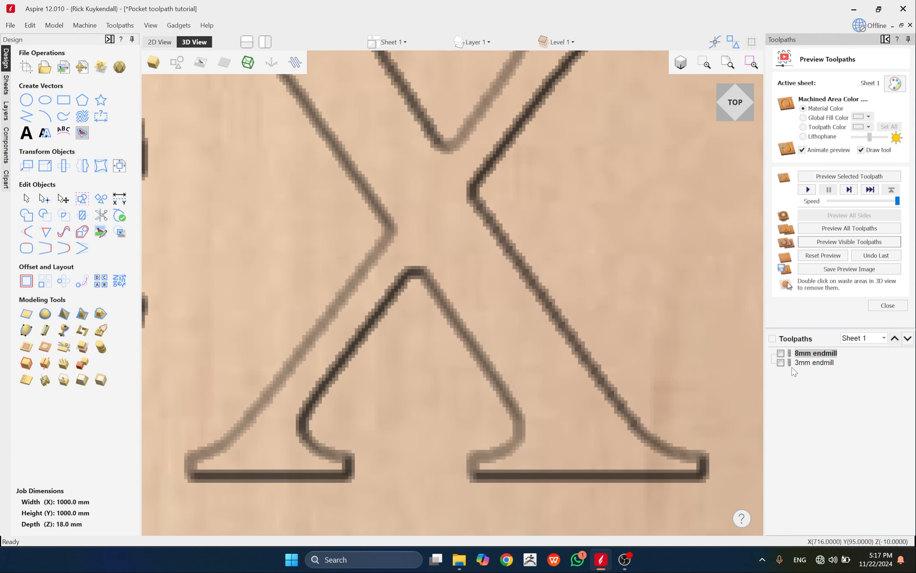
# Show the 3mm endmill toolpath over the 8 mm cut and examine its path around the letter corners
pyautogui.click(780, 362)
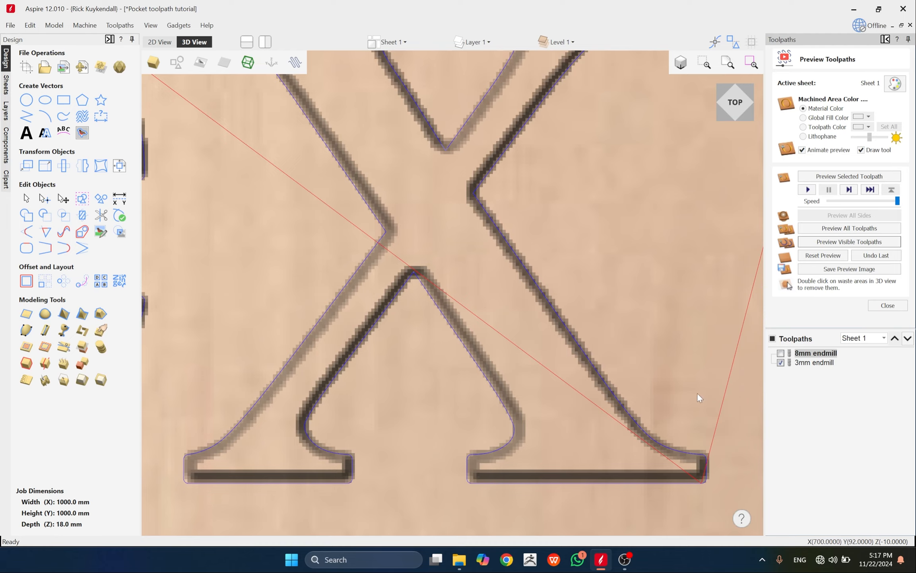
pyautogui.scroll(-4, 524, 370)
pyautogui.scroll(-2, 520, 307)
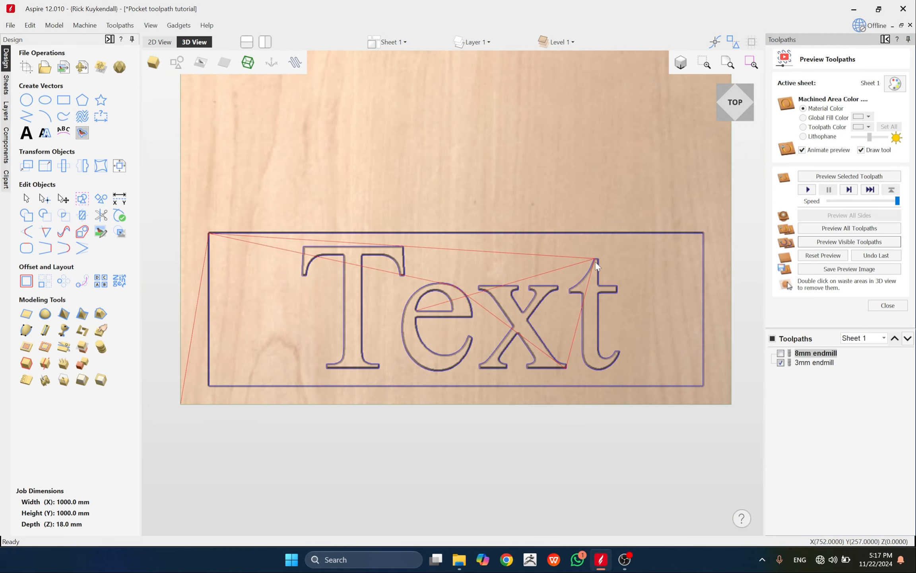
pyautogui.scroll(5, 566, 365)
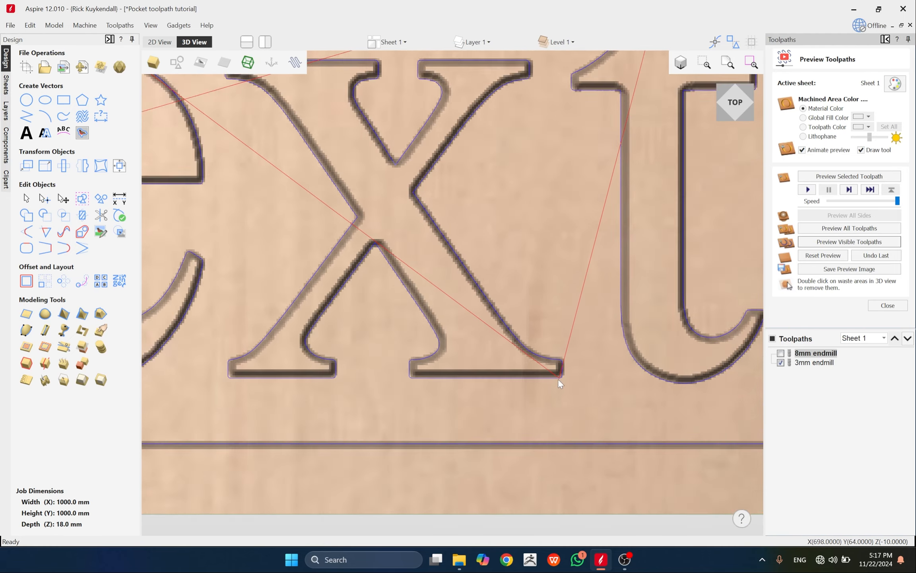
pyautogui.scroll(-5, 494, 337)
pyautogui.scroll(5, 464, 321)
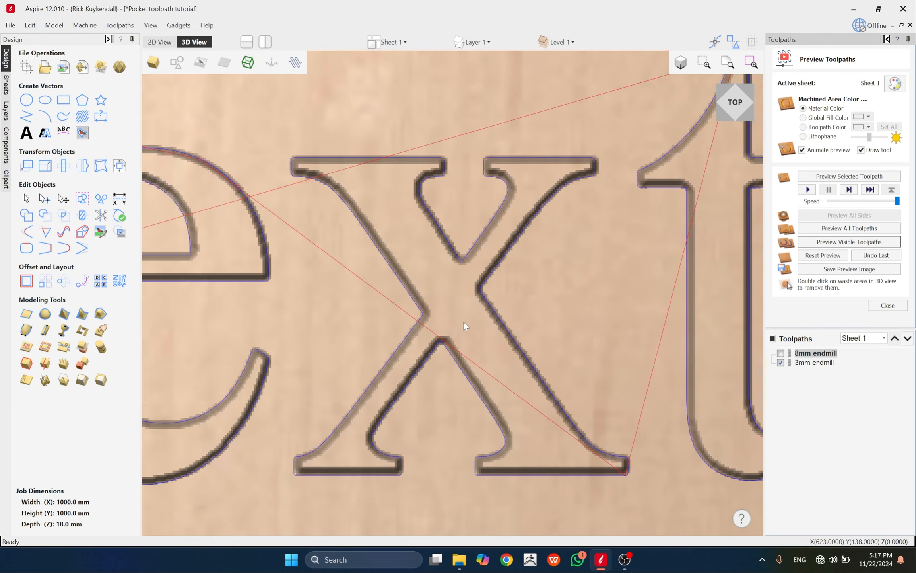
pyautogui.scroll(-2, 474, 339)
pyautogui.scroll(4, 474, 339)
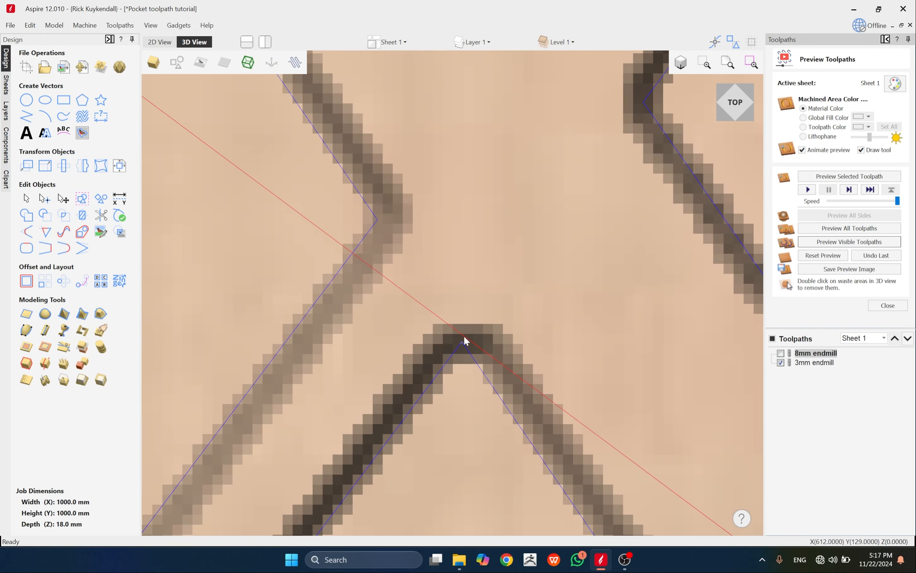
pyautogui.scroll(-5, 460, 337)
pyautogui.scroll(2, 289, 303)
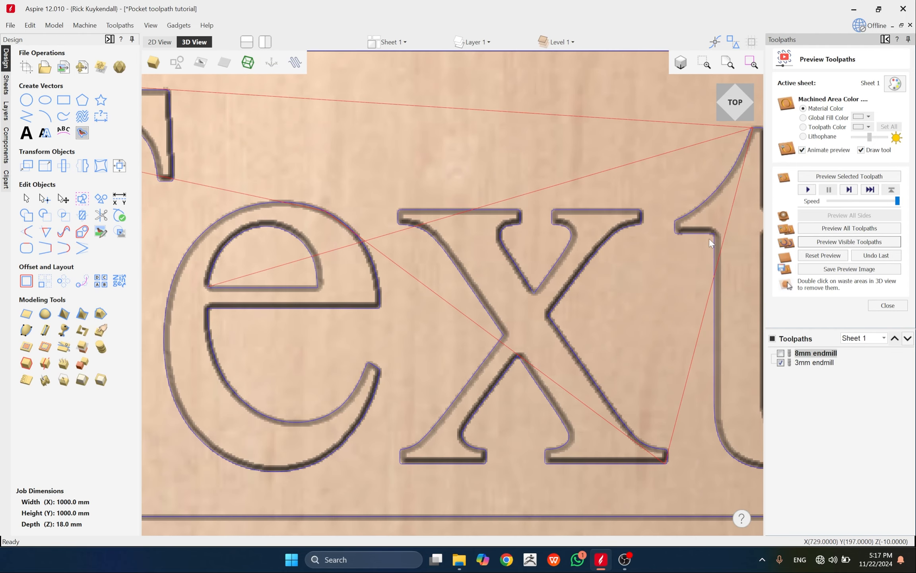
# Simulate all toolpaths so the 3 mm pass is included, and examine the finished letter corners up close
pyautogui.click(834, 229)
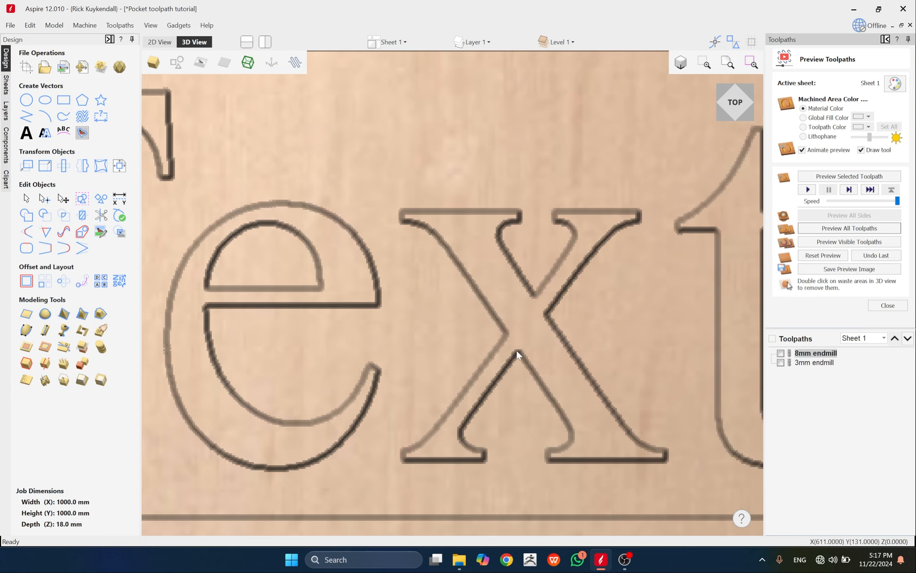
pyautogui.scroll(4, 517, 350)
pyautogui.scroll(-3, 470, 333)
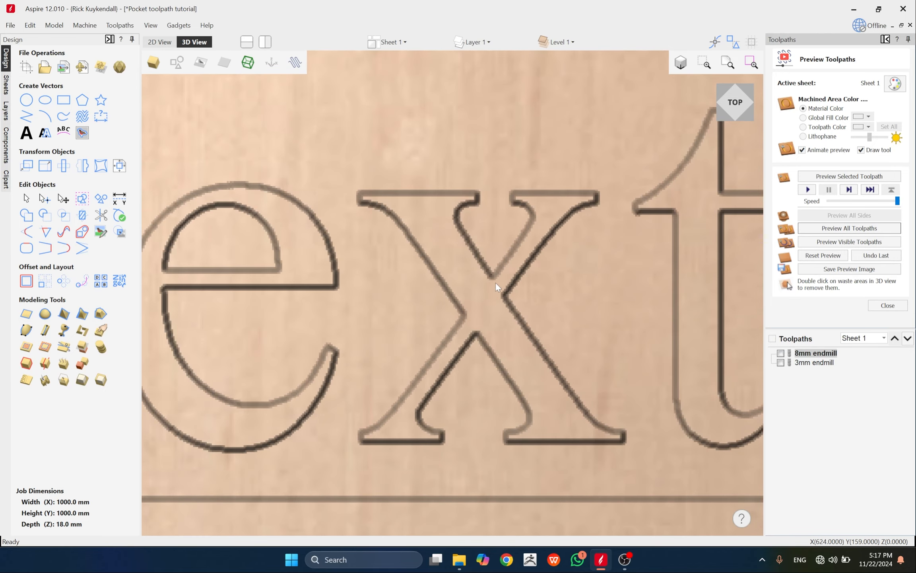
pyautogui.scroll(-2, 458, 305)
pyautogui.scroll(2, 428, 289)
pyautogui.scroll(-2, 429, 293)
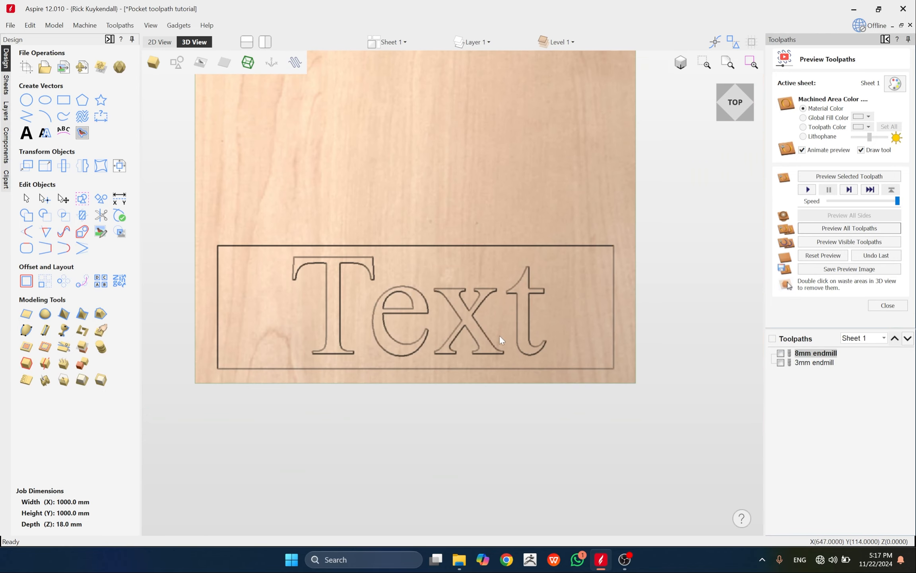
pyautogui.scroll(2, 524, 334)
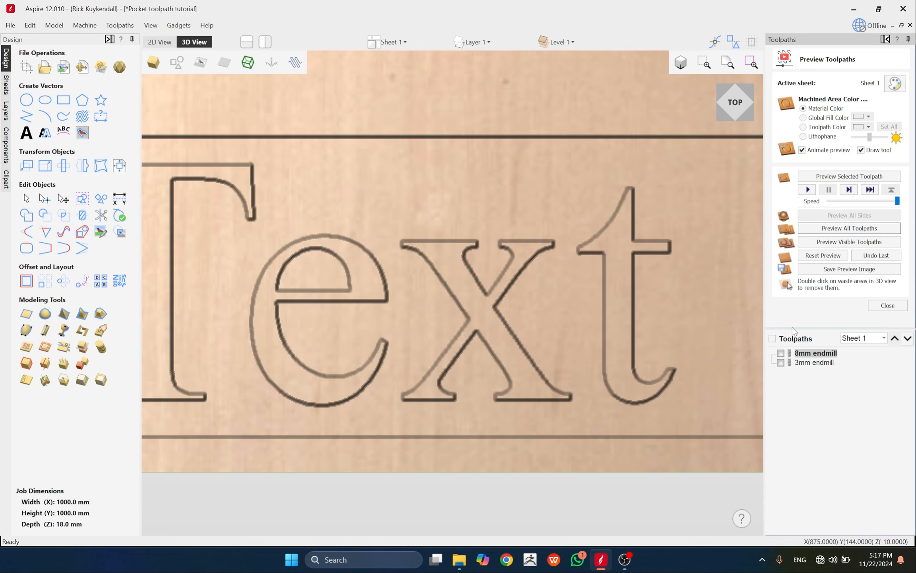
pyautogui.scroll(-3, 443, 337)
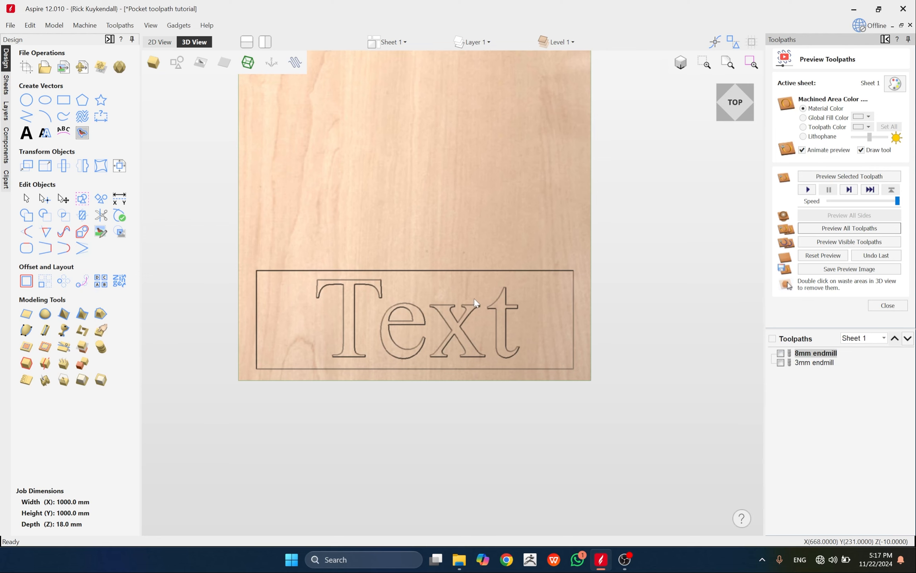
pyautogui.scroll(1, 446, 324)
pyautogui.scroll(2, 446, 324)
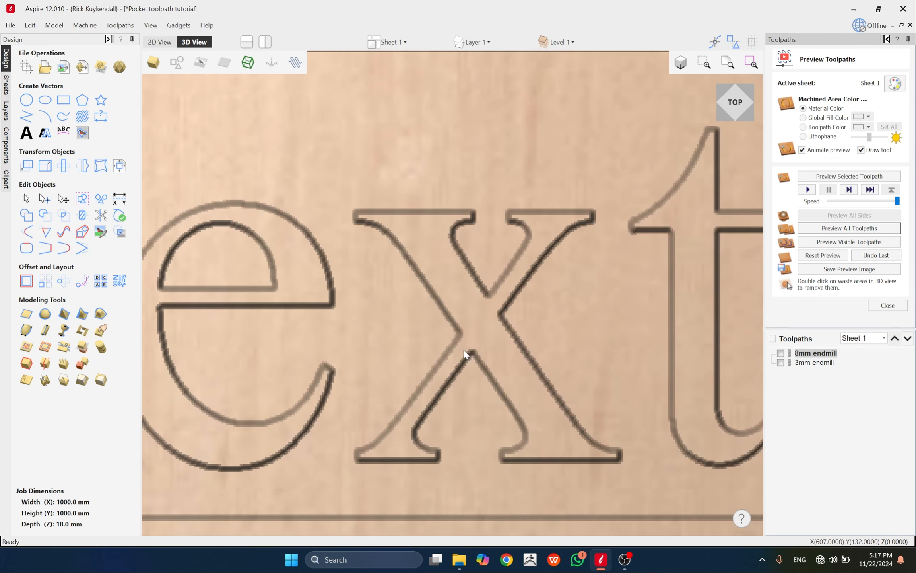
# Close the toolpath preview, then select the 8mm endmill toolpath and display its path over the whole text panel
pyautogui.click(822, 362)
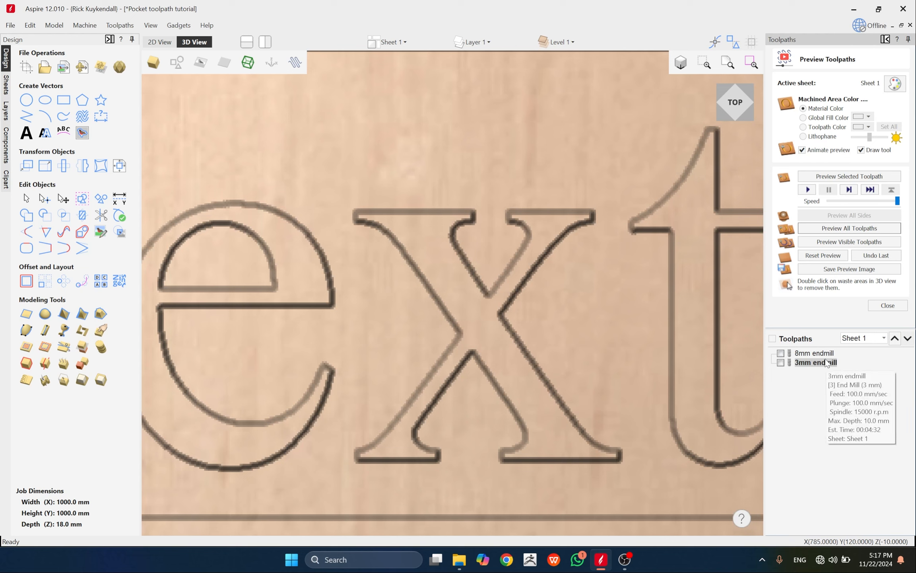
pyautogui.click(888, 307)
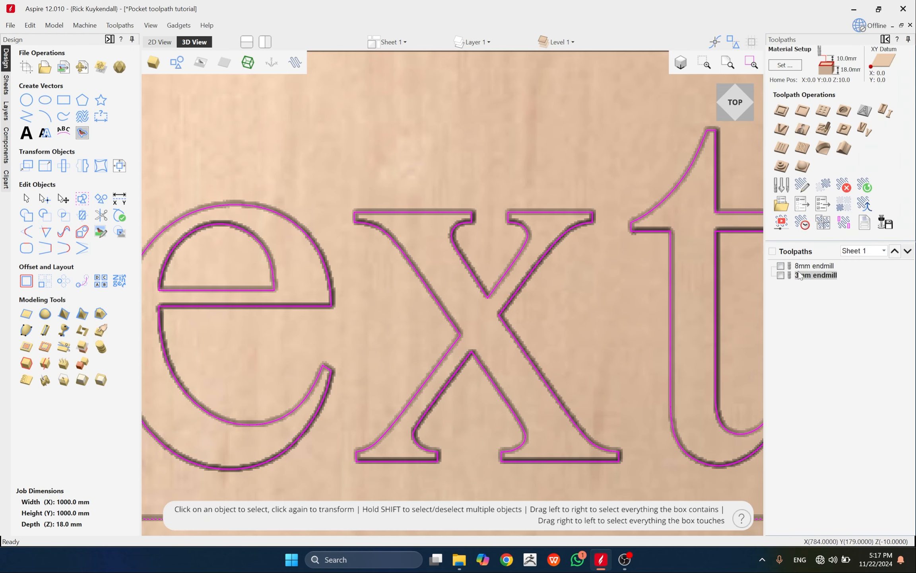
pyautogui.click(808, 266)
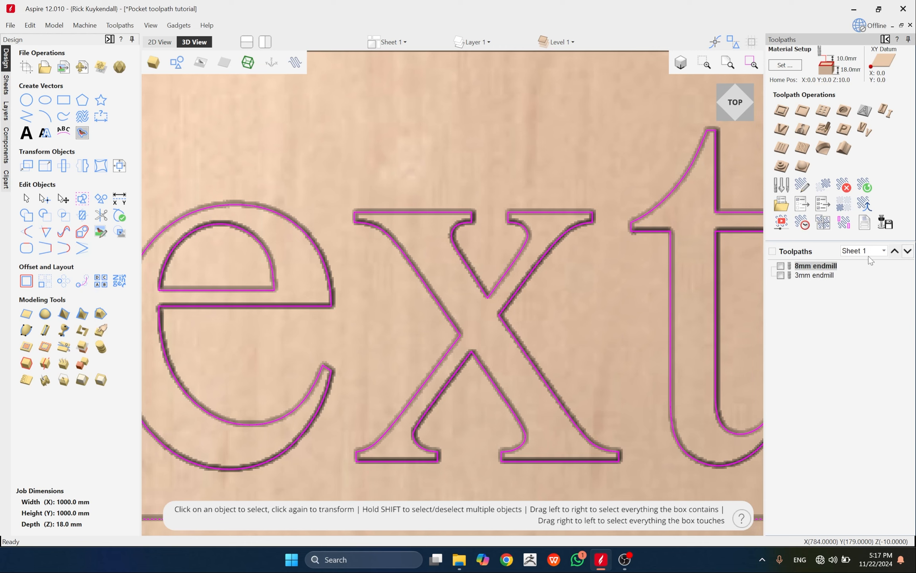
pyautogui.click(781, 267)
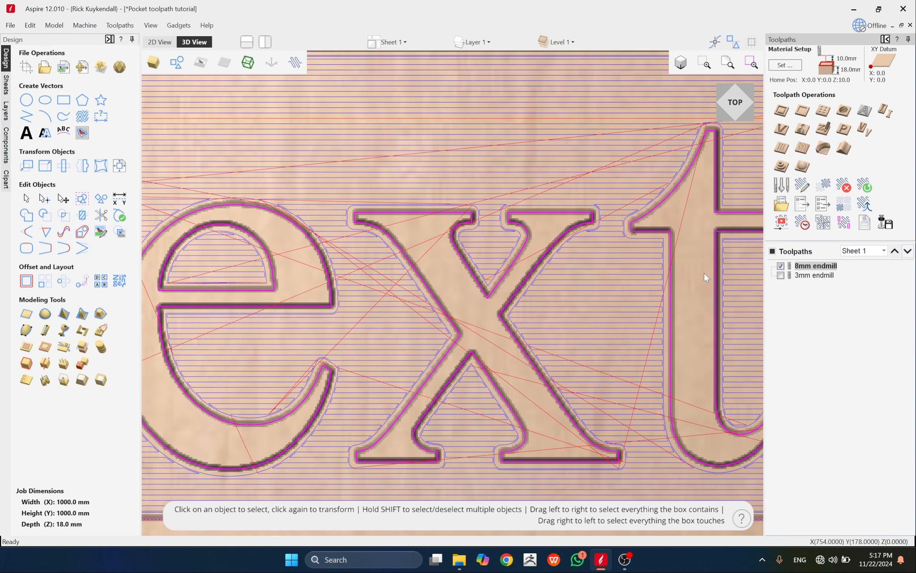
pyautogui.scroll(-3, 748, 258)
pyautogui.scroll(-5, 513, 290)
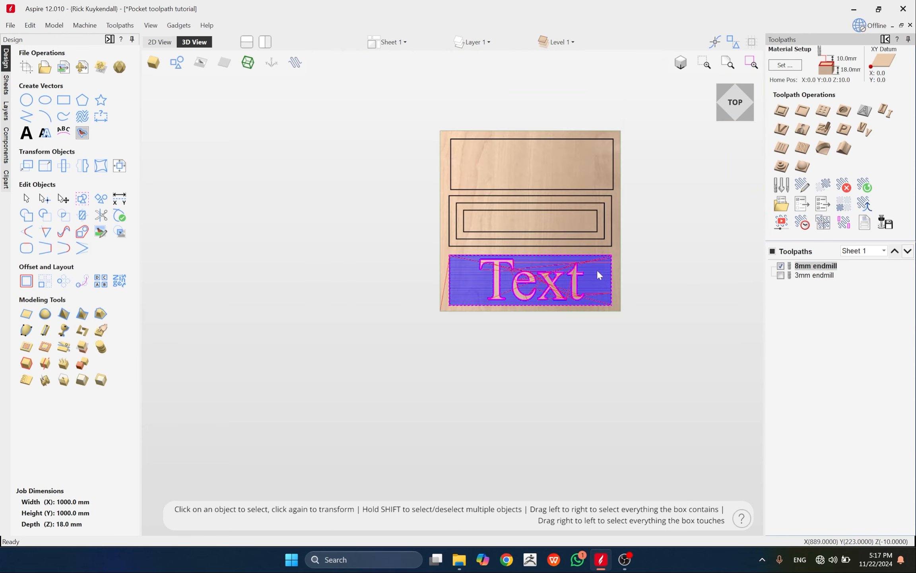
pyautogui.scroll(4, 590, 274)
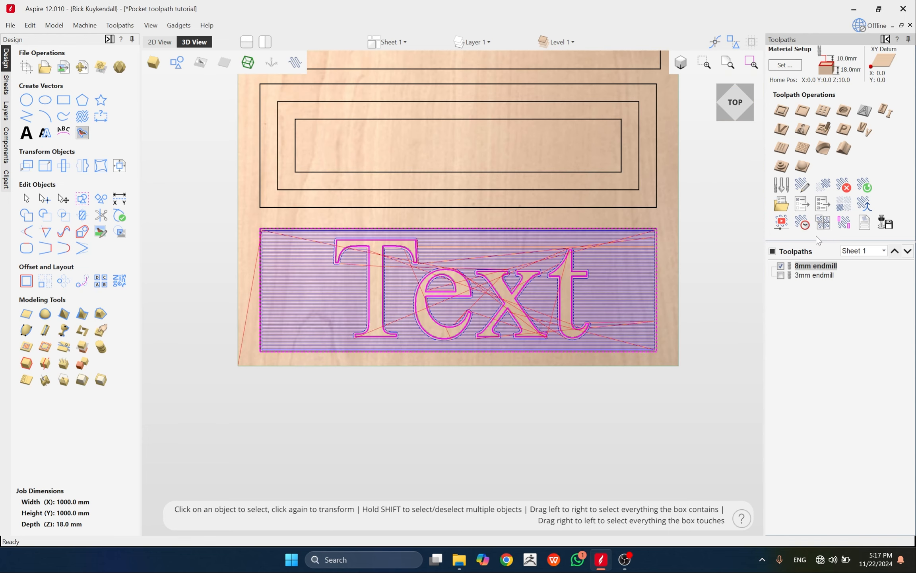
# Set up saving of the selected 8mm endmill toolpath with the G-Code (mm) (*.tap) post processor
pyautogui.click(884, 226)
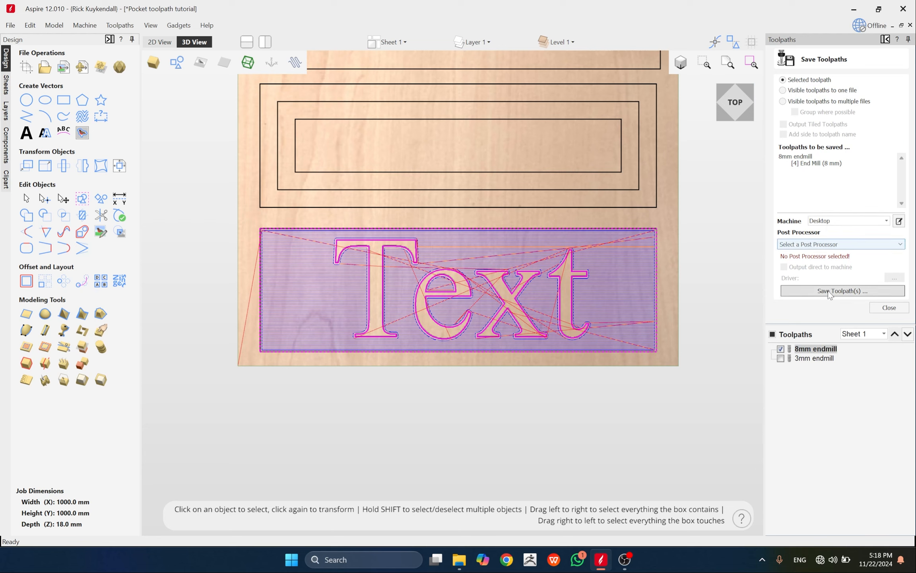
pyautogui.click(804, 244)
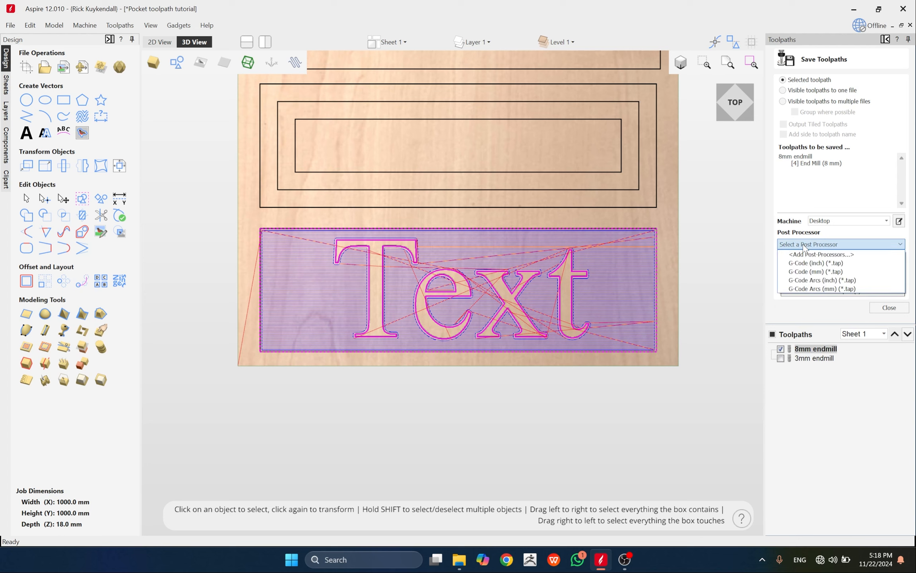
pyautogui.click(822, 274)
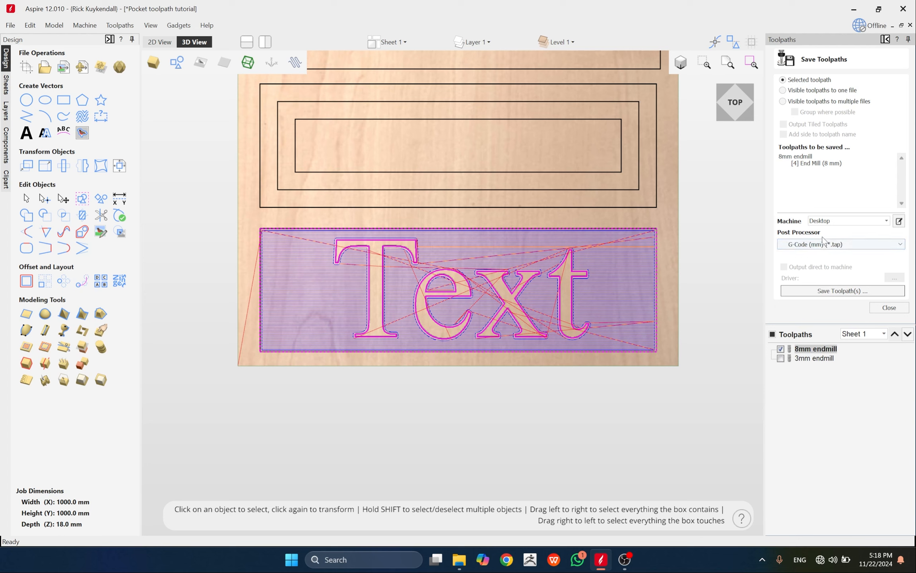
# Save the 8mm endmill toolpath as 8mm endmill.tap in a new folder inside Downloads
pyautogui.click(824, 291)
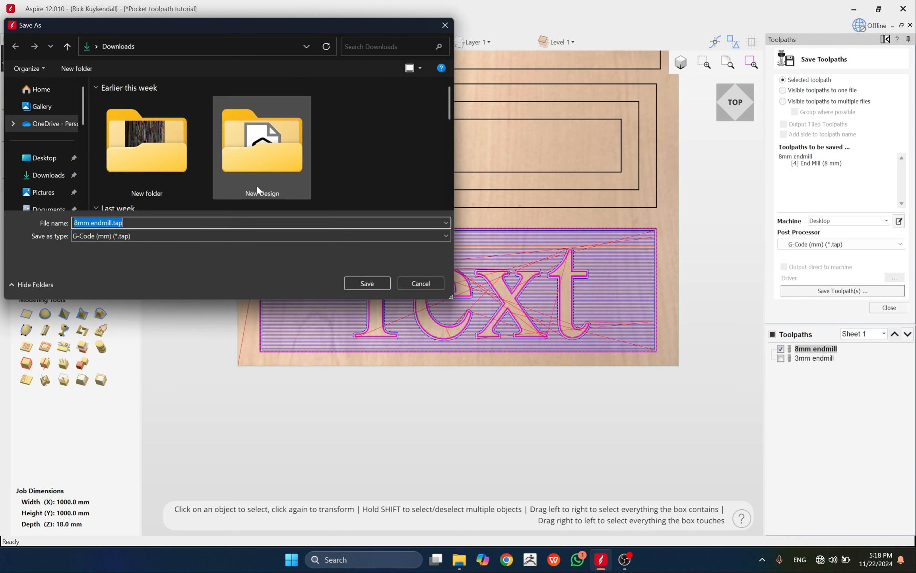
pyautogui.click(47, 177)
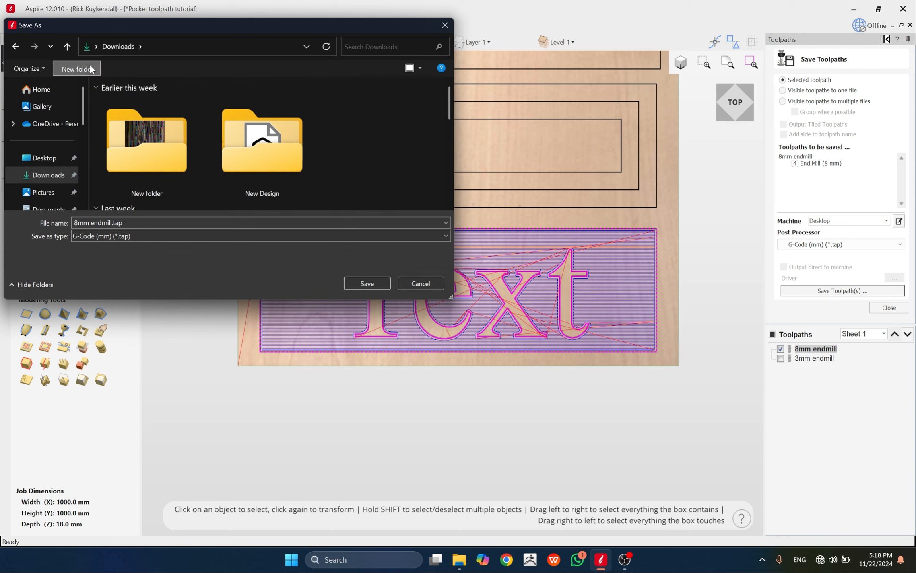
pyautogui.click(79, 68)
pyautogui.click(150, 144)
pyautogui.doubleClick(164, 147)
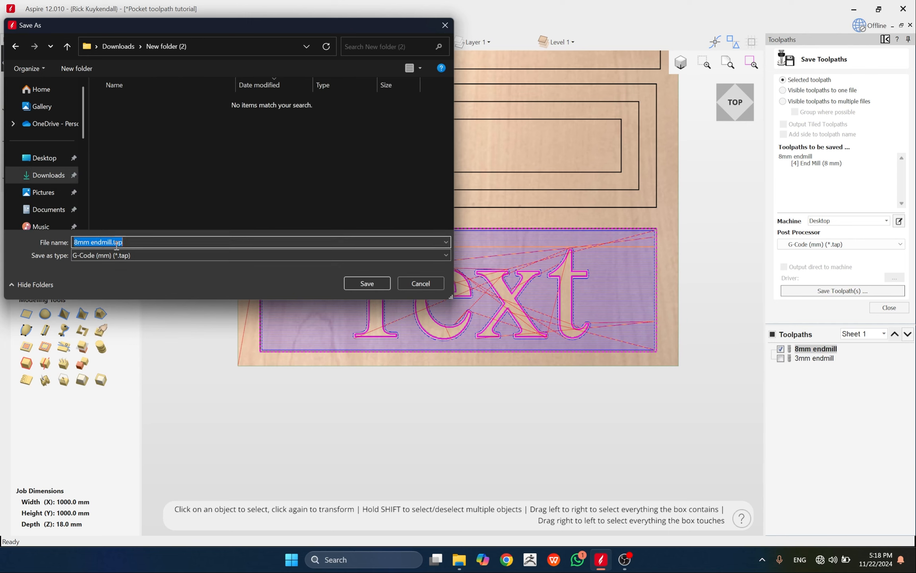
pyautogui.click(381, 285)
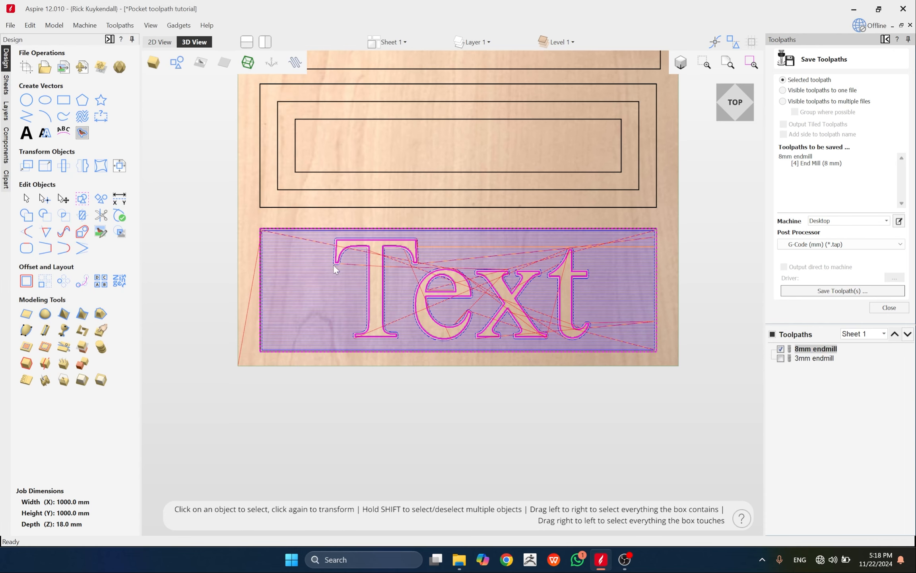
# Hide the 8mm path and briefly show the 3mm one, checking which toolpath is listed for saving
pyautogui.click(780, 350)
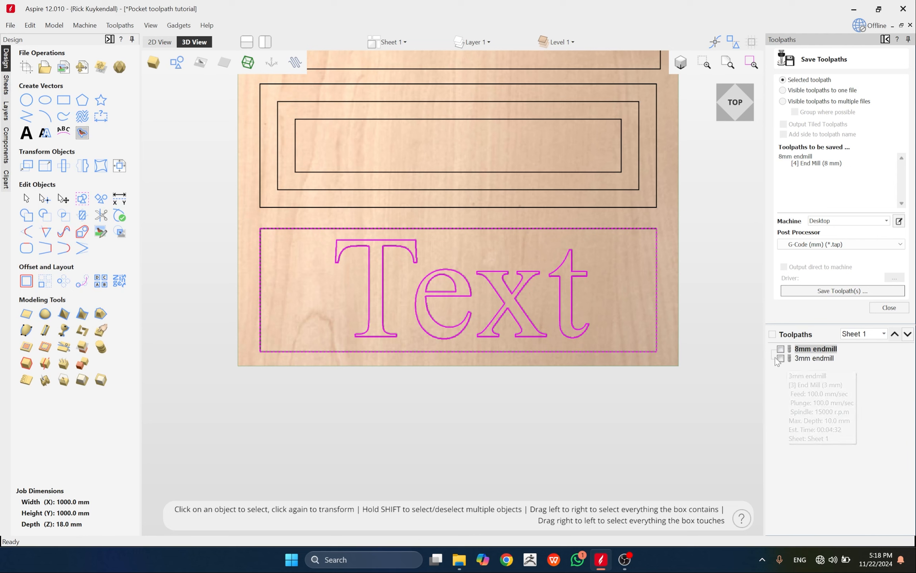
pyautogui.click(780, 358)
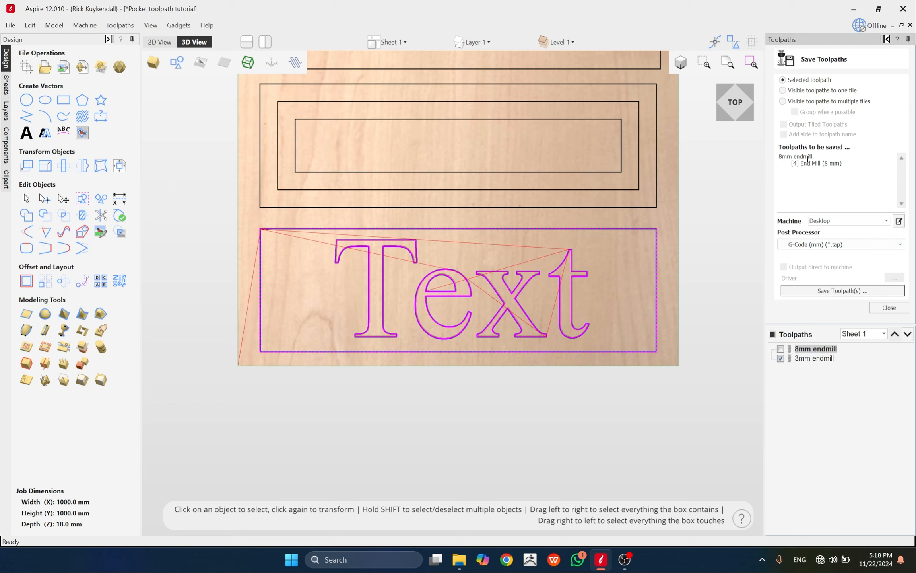
pyautogui.doubleClick(795, 155)
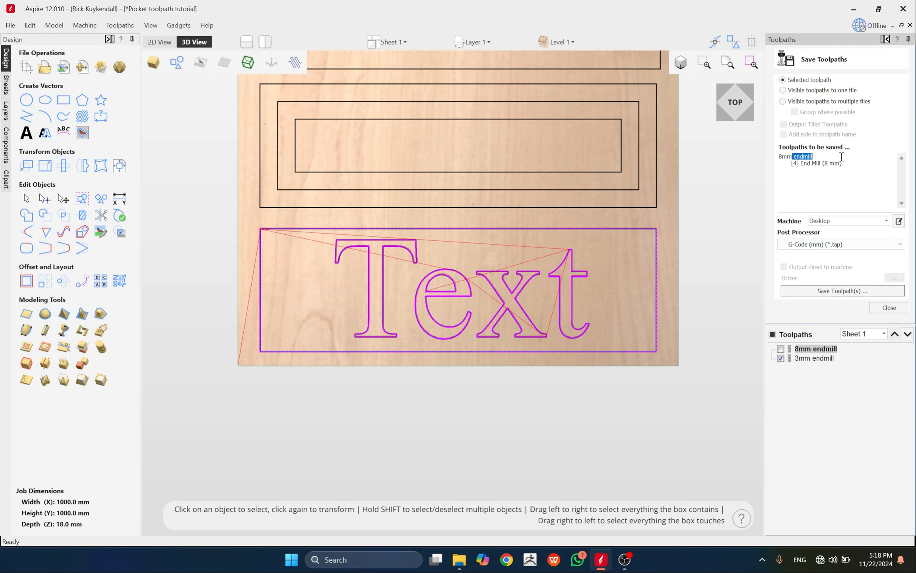
pyautogui.click(799, 164)
pyautogui.moveTo(782, 156); pyautogui.dragTo(807, 156)
pyautogui.click(789, 161)
pyautogui.click(781, 358)
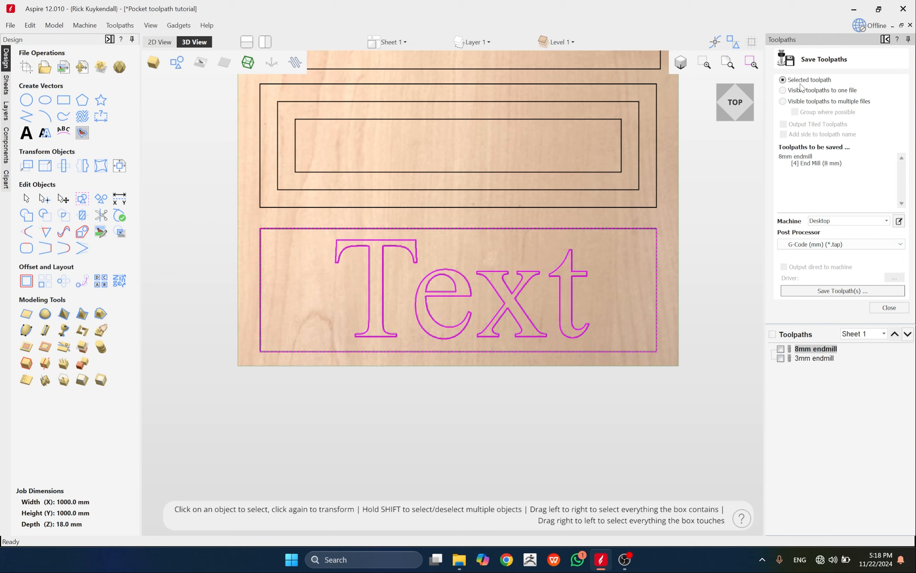
# Make the 3mm endmill the selected toolpath for saving, comparing it with the 8mm selection and leaving both paths hidden
pyautogui.click(804, 360)
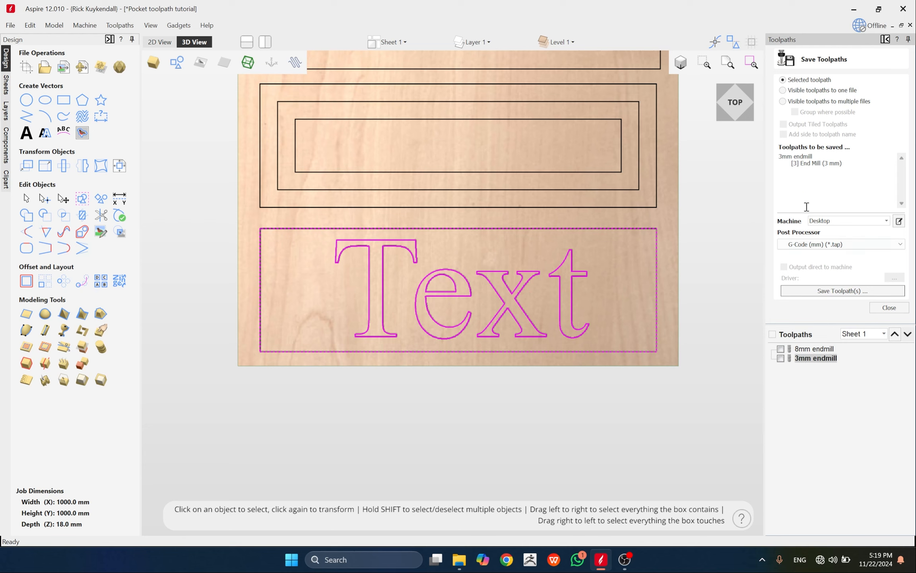
pyautogui.click(780, 358)
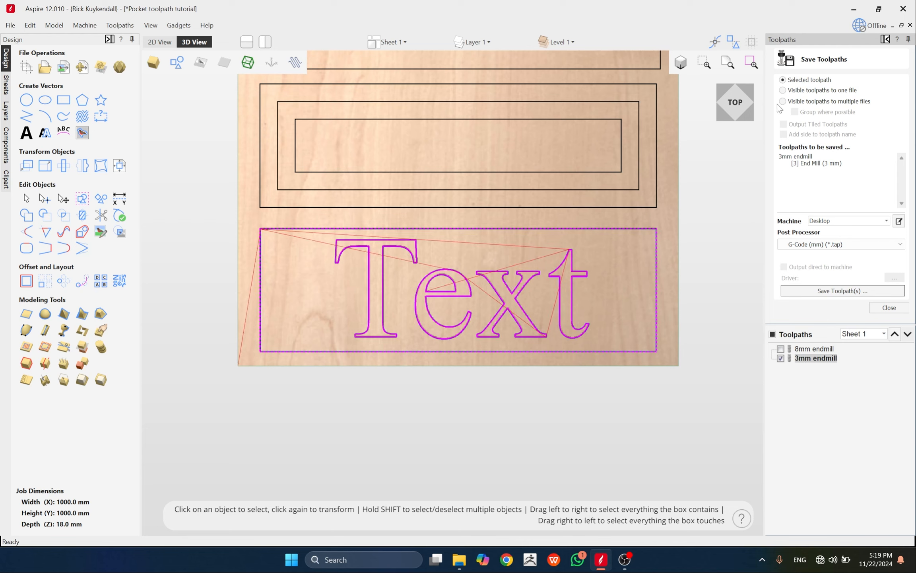
pyautogui.click(783, 79)
pyautogui.click(809, 347)
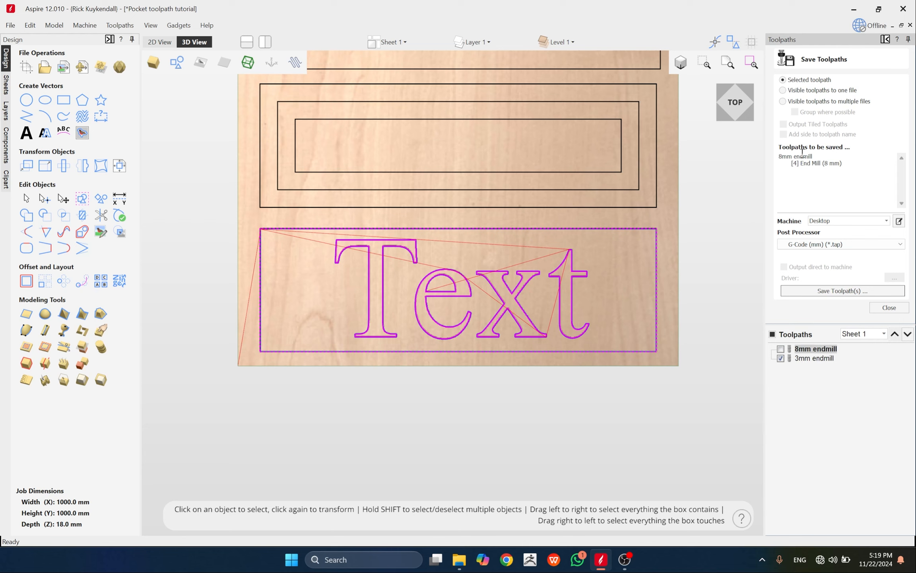
pyautogui.click(803, 359)
pyautogui.click(781, 359)
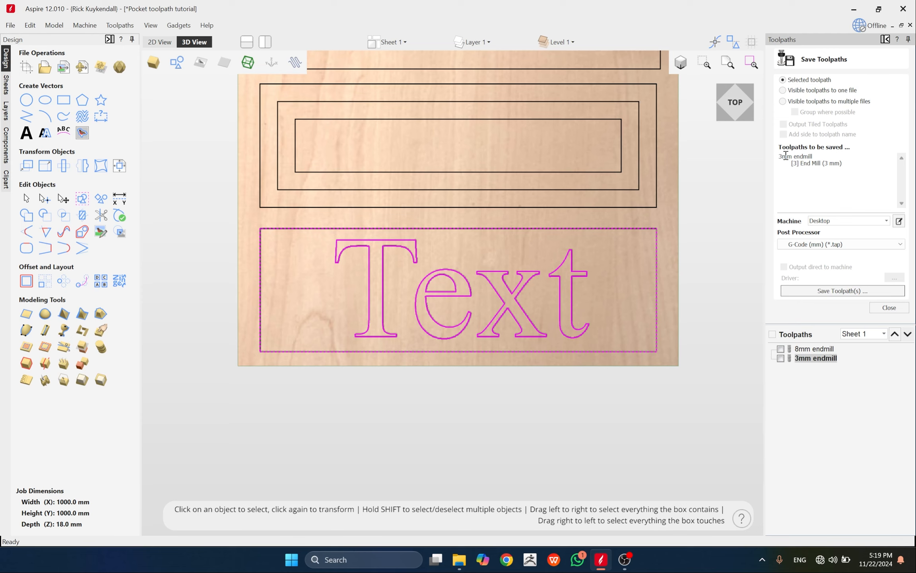
# Check the 3 mm end mill entry to be saved and save it as 3mm endmill.tap in the same folder
pyautogui.moveTo(786, 156); pyautogui.dragTo(853, 151)
pyautogui.click(803, 165)
pyautogui.moveTo(792, 164); pyautogui.dragTo(867, 164)
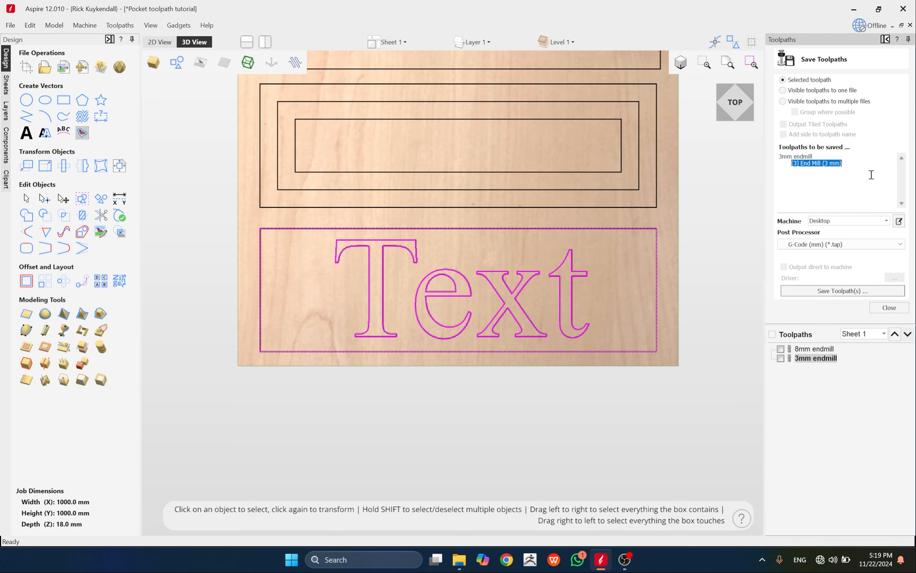
pyautogui.click(832, 293)
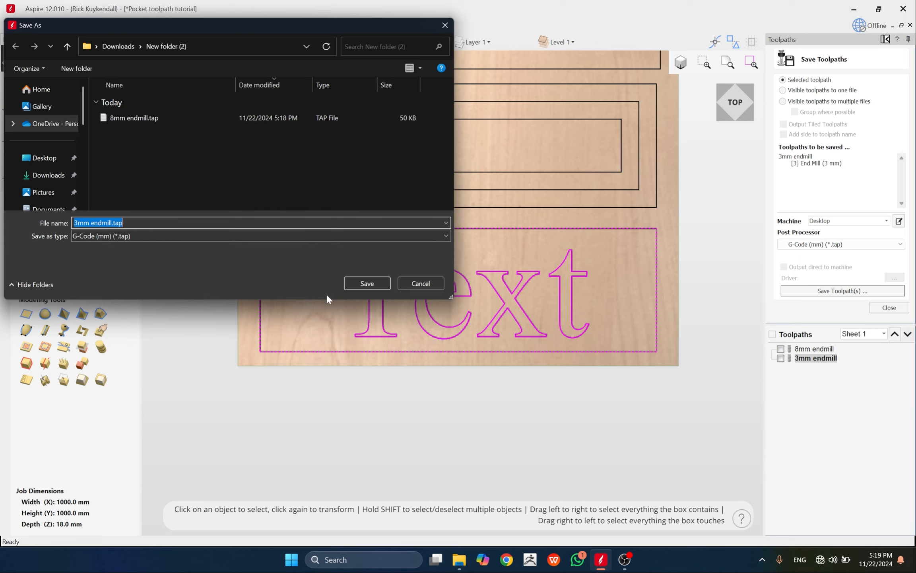
pyautogui.click(368, 284)
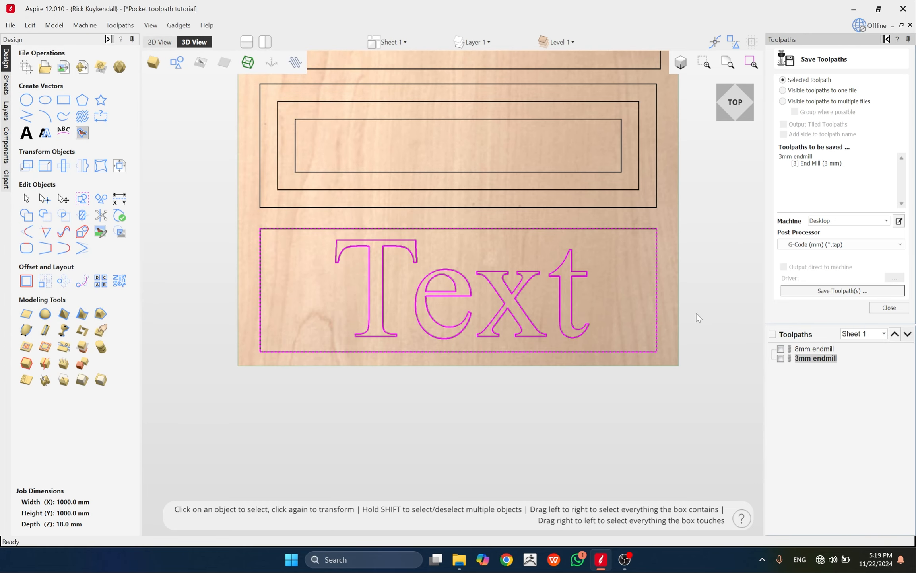
# Check the 3mm and 8mm endmill .tap files in the save folder, without saving again
pyautogui.click(842, 291)
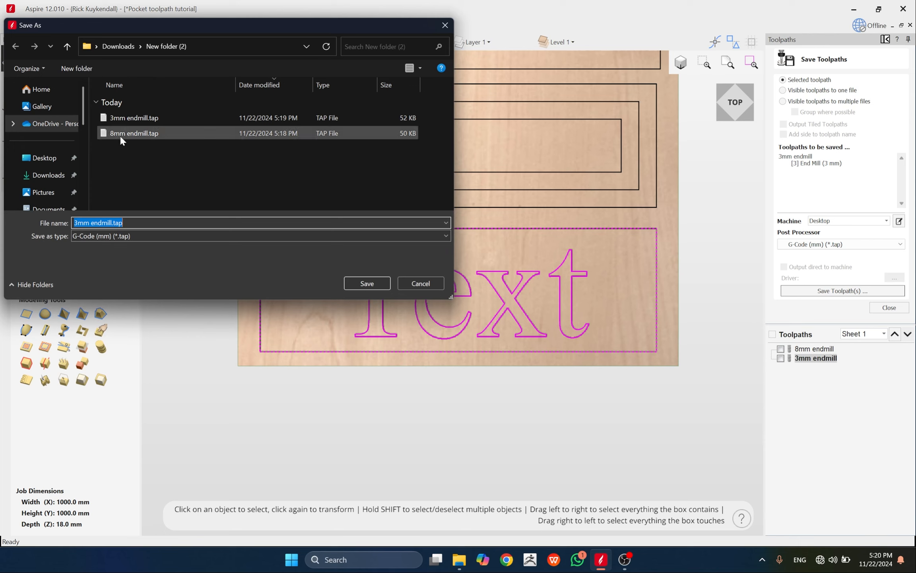
pyautogui.click(119, 116)
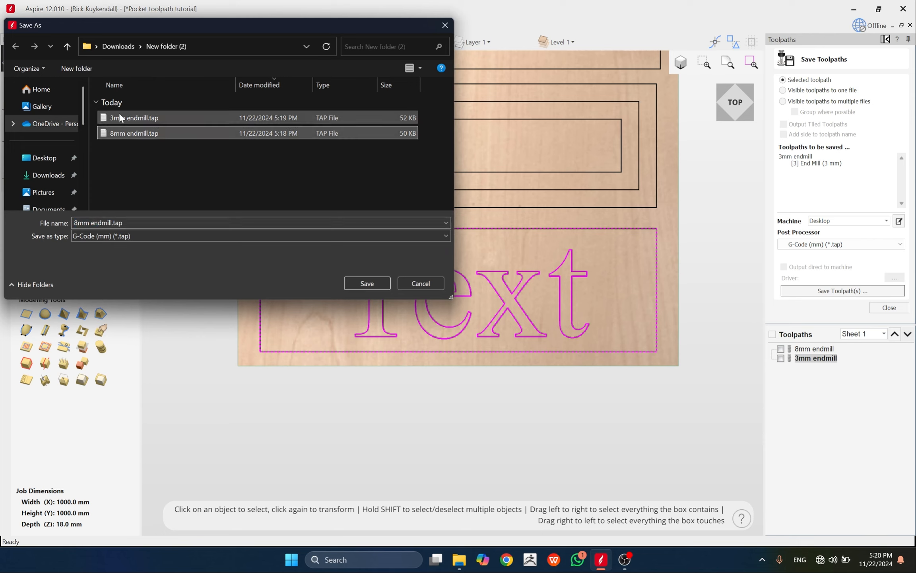
pyautogui.click(119, 135)
pyautogui.click(127, 119)
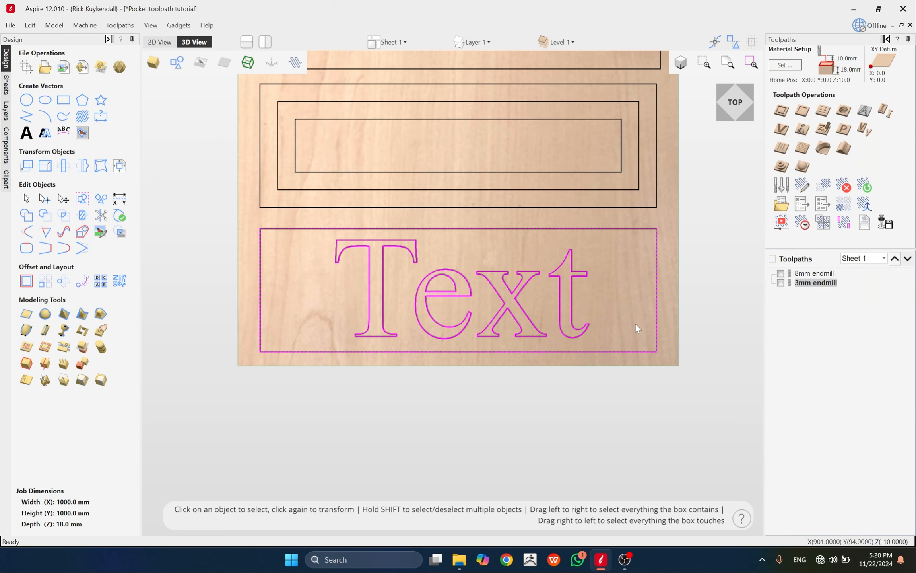